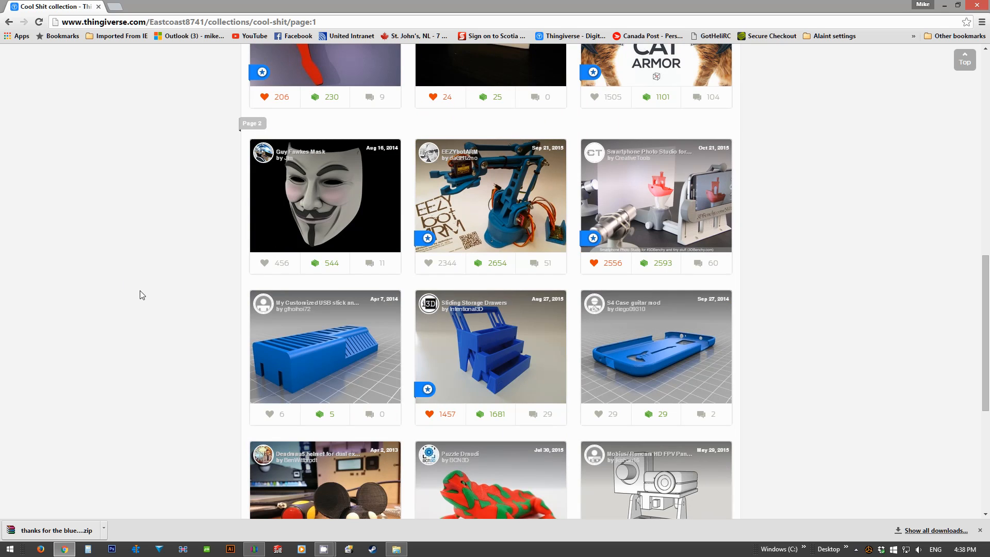
# Step: Browse the Thingiverse collection and open the page of the Seifert surface for (3,3) torus link model
pyautogui.scroll(9, 142, 295)
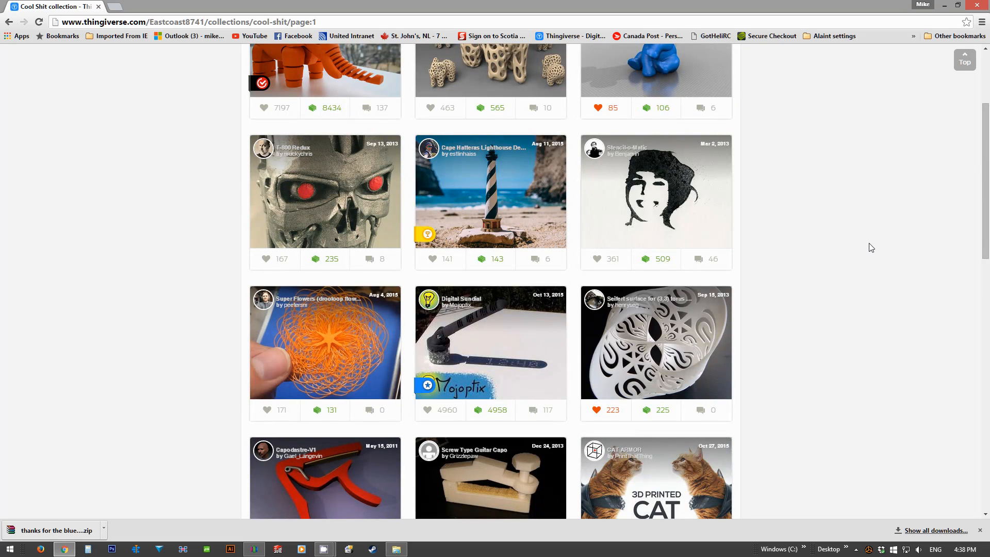
pyautogui.scroll(3, 869, 311)
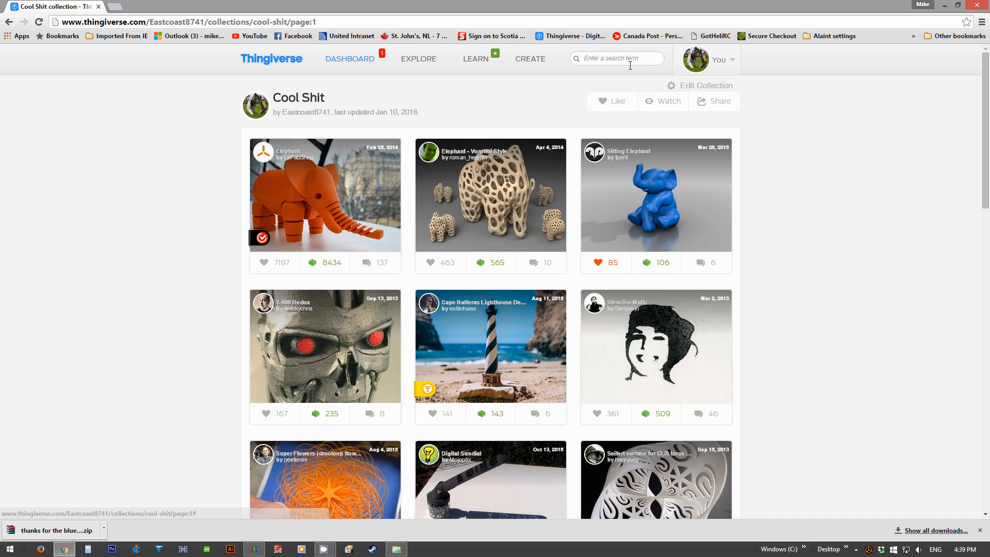
pyautogui.scroll(-6, 866, 349)
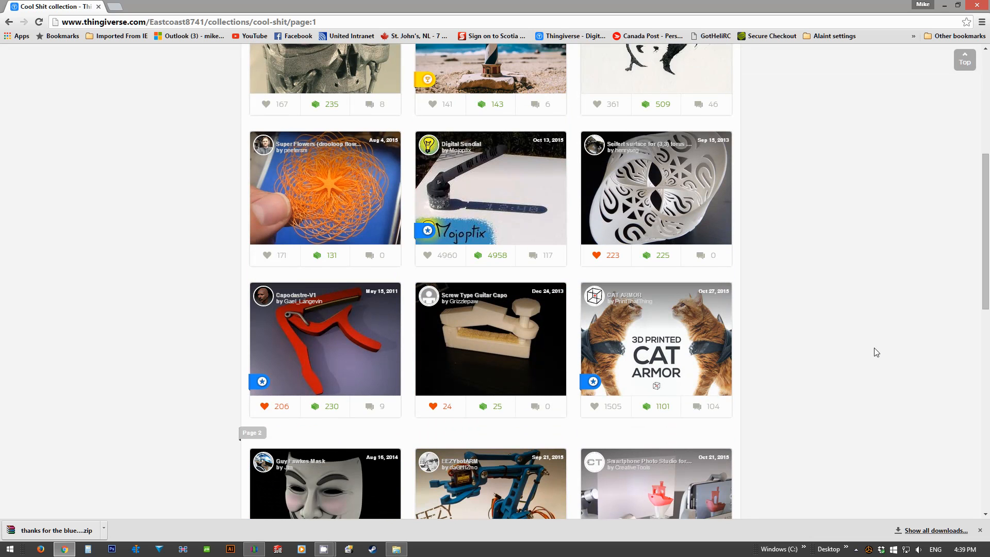
pyautogui.scroll(6, 875, 349)
pyautogui.scroll(-3, 875, 348)
pyautogui.click(669, 336)
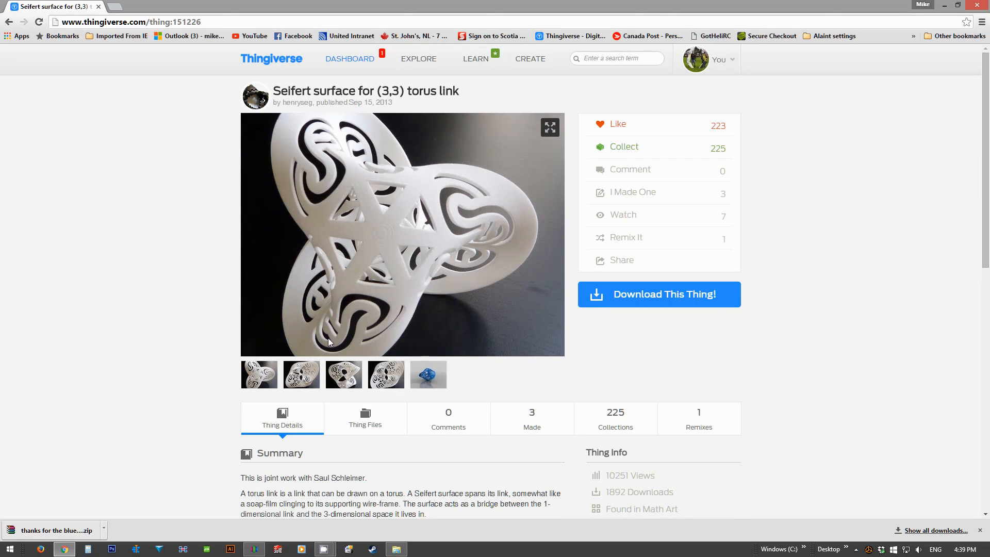
# Step: Examine the Seifert surface model in the interactive Thingiview 3D viewer from several angles
pyautogui.click(413, 383)
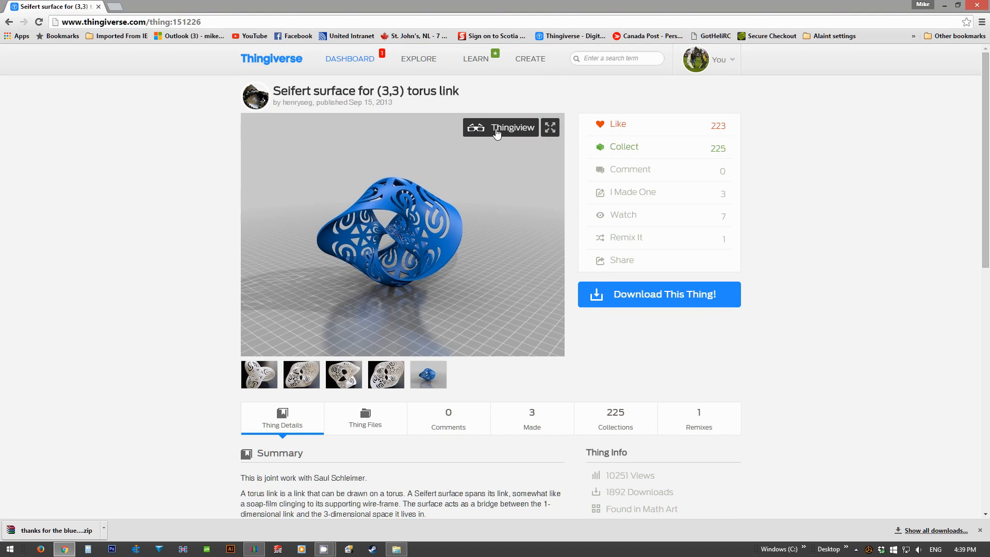
pyautogui.click(496, 130)
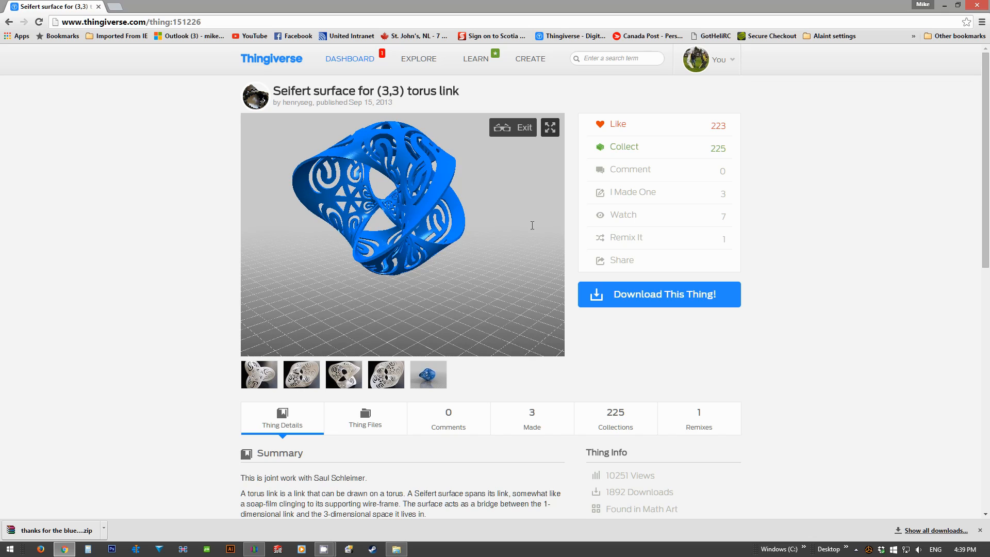
pyautogui.scroll(5, 361, 219)
pyautogui.moveTo(365, 218)
pyautogui.mouseDown()
pyautogui.moveTo(420, 222)
pyautogui.moveTo(350, 222)
pyautogui.mouseUp()
pyautogui.scroll(-5, 350, 222)
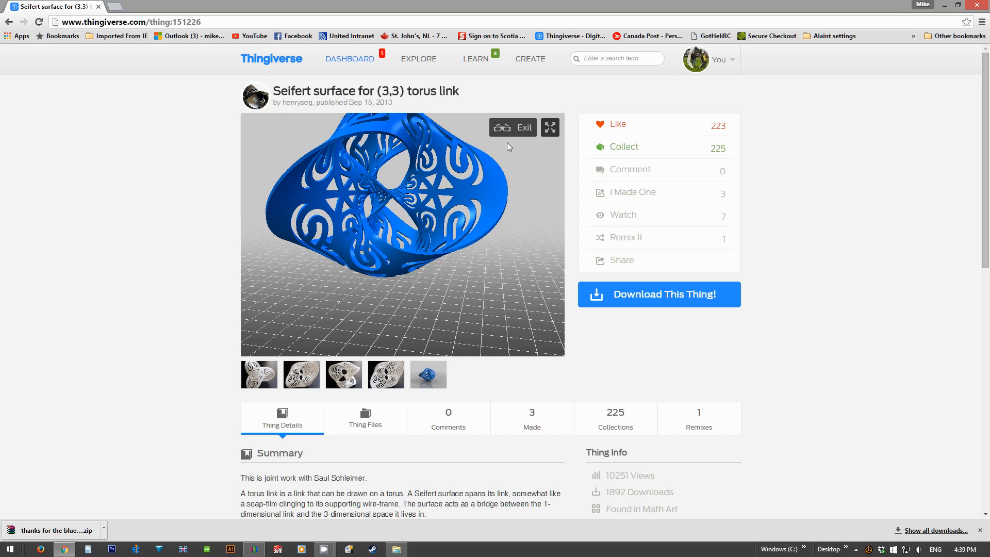
# Step: Return to the collection and open the page of the Sitting Elephant model
pyautogui.hotkey('alt', 'Left')
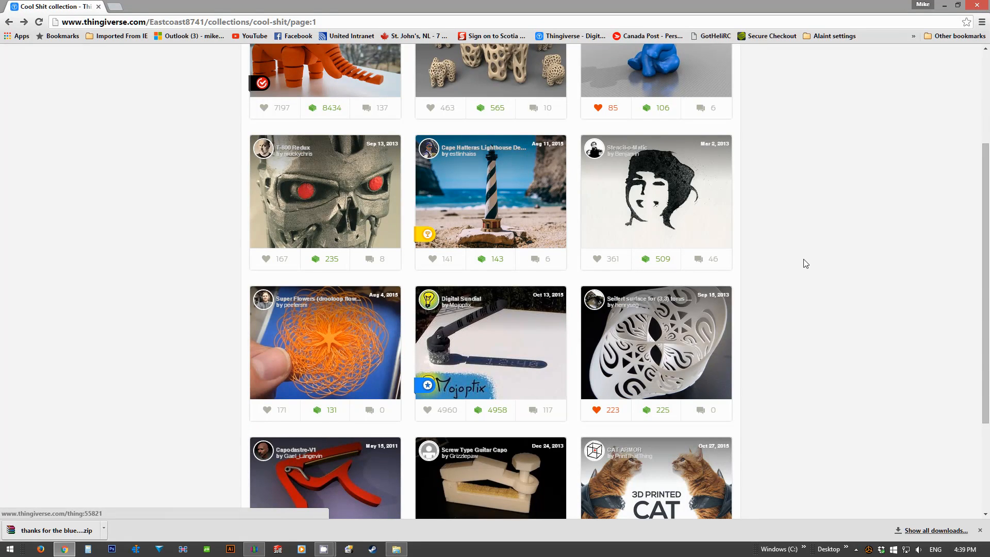
pyautogui.scroll(3, 686, 165)
pyautogui.click(664, 195)
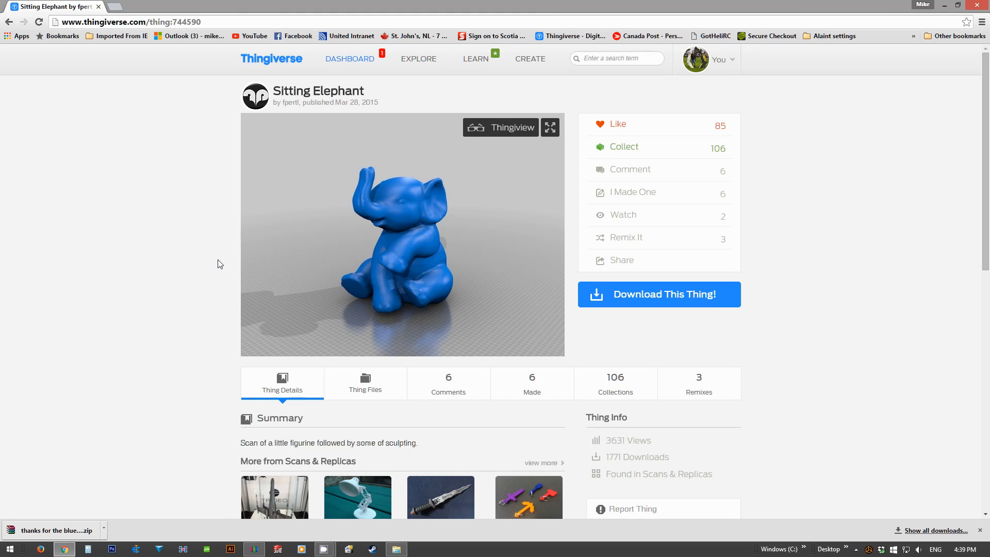
# Step: Examine the Sitting Elephant in the interactive Thingiview 3D viewer from different angles
pyautogui.click(483, 127)
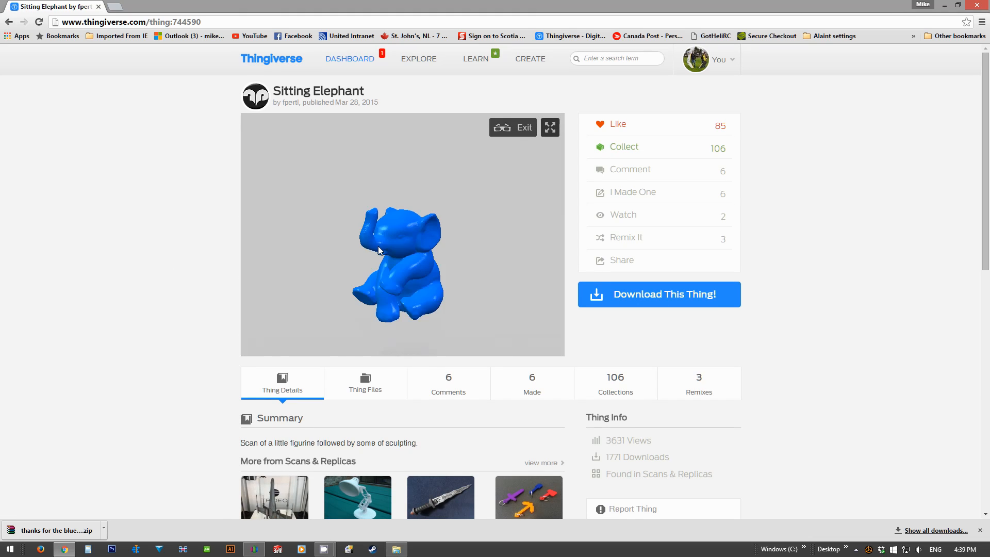
pyautogui.moveTo(378, 248); pyautogui.dragTo(304, 305)
pyautogui.scroll(-4, 162, 289)
pyautogui.rightClick(156, 240)
pyautogui.click(142, 255)
pyautogui.scroll(2, 142, 255)
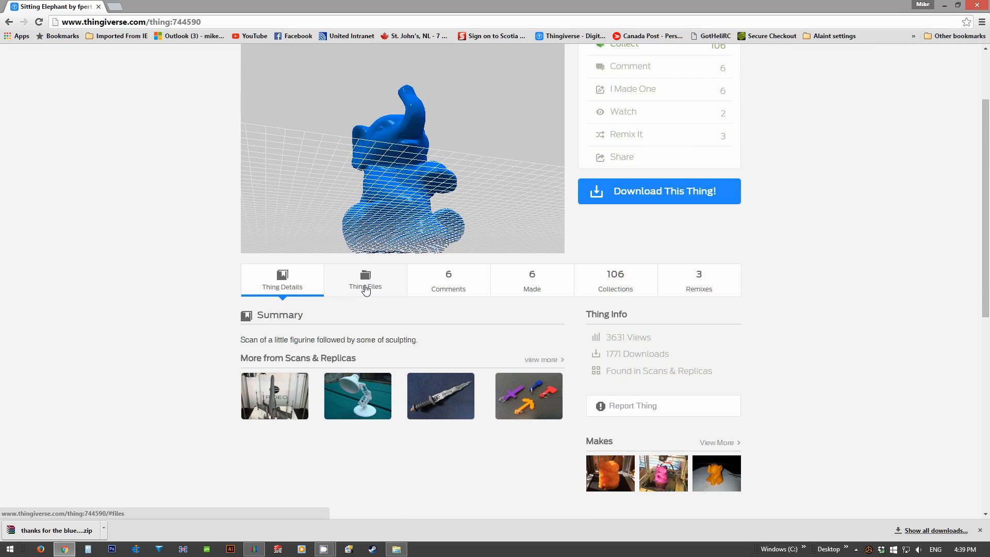
# Step: Download Elephant.stl from the Sitting Elephant's files and show the downloaded file in its folder
pyautogui.click(655, 195)
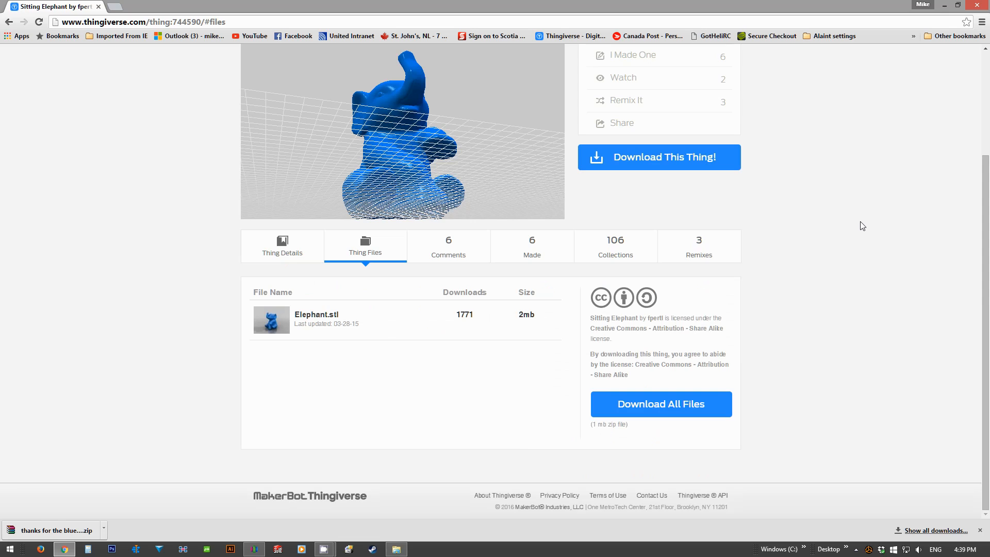
pyautogui.click(308, 326)
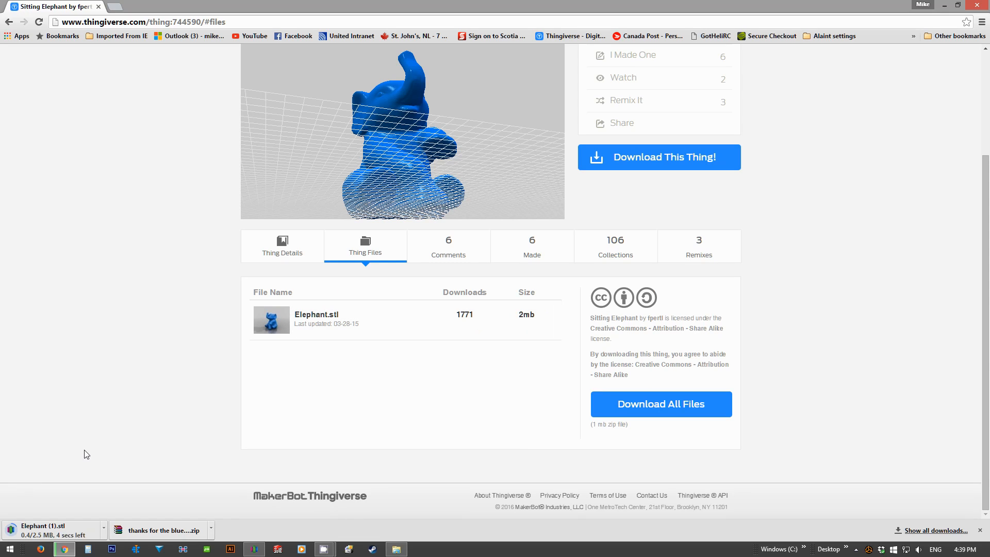
pyautogui.click(104, 528)
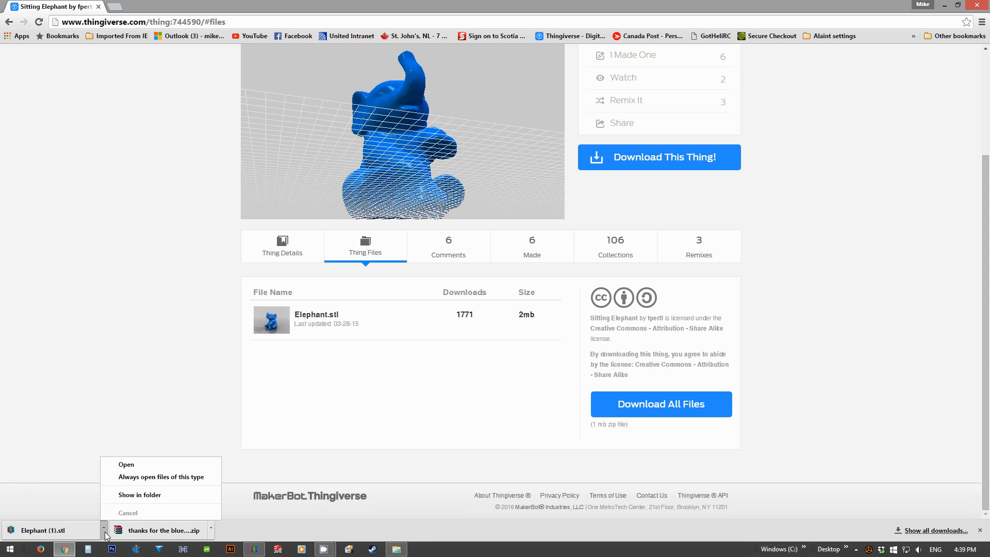
pyautogui.click(133, 496)
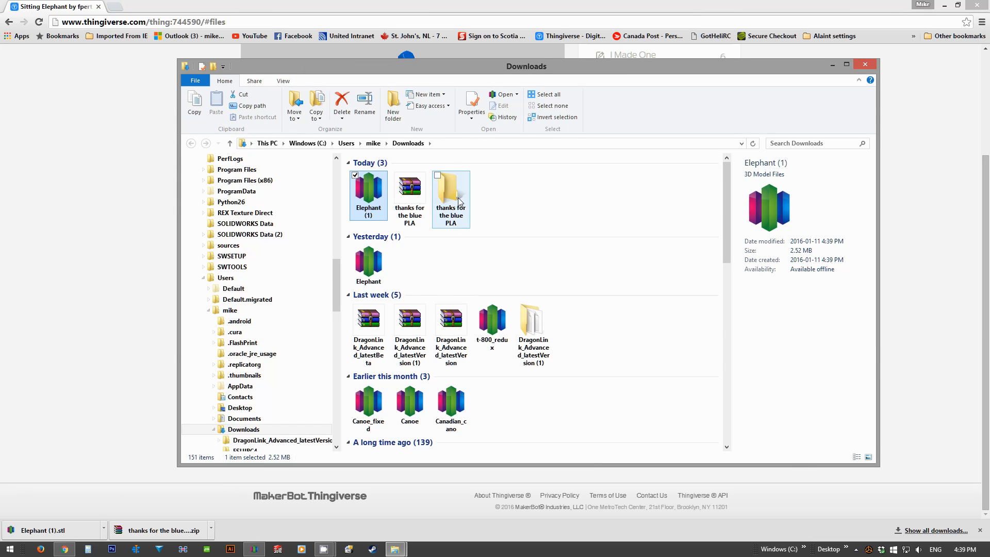
pyautogui.moveTo(522, 214); pyautogui.dragTo(411, 182)
pyautogui.click(508, 214)
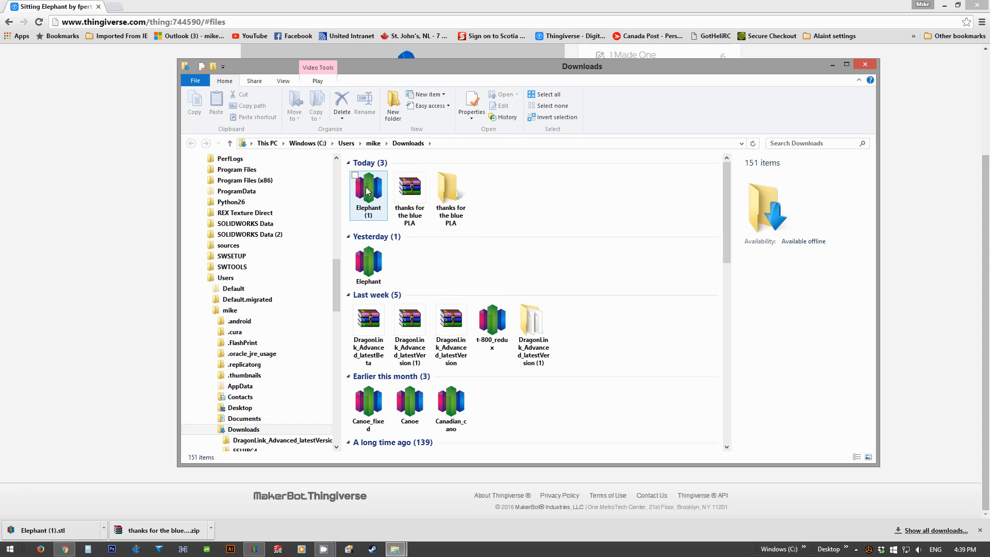
# Step: Switch to Simplify3D and bring up the Downloads folder window, narrowed and moved aside so the build plate is accessible
pyautogui.click(255, 548)
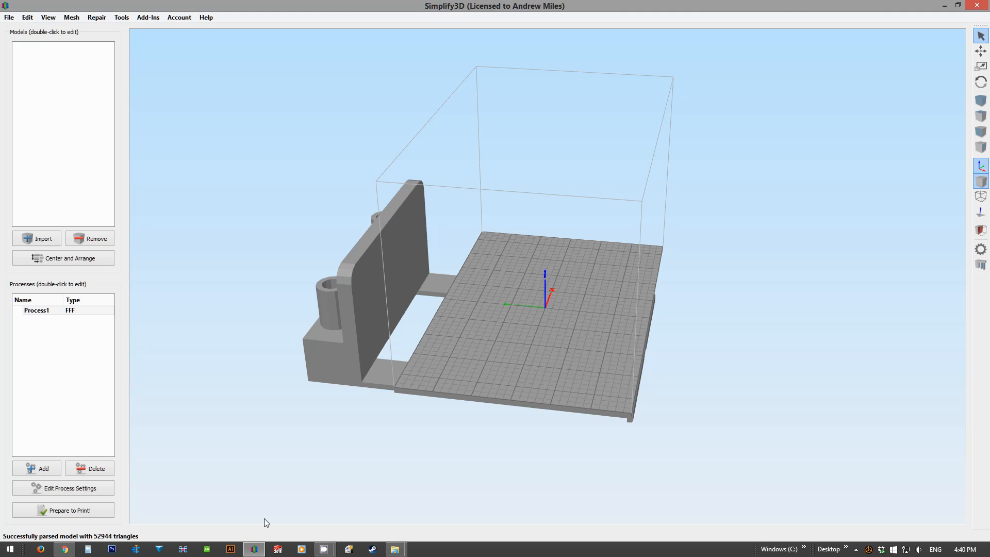
pyautogui.moveTo(507, 361); pyautogui.dragTo(575, 163)
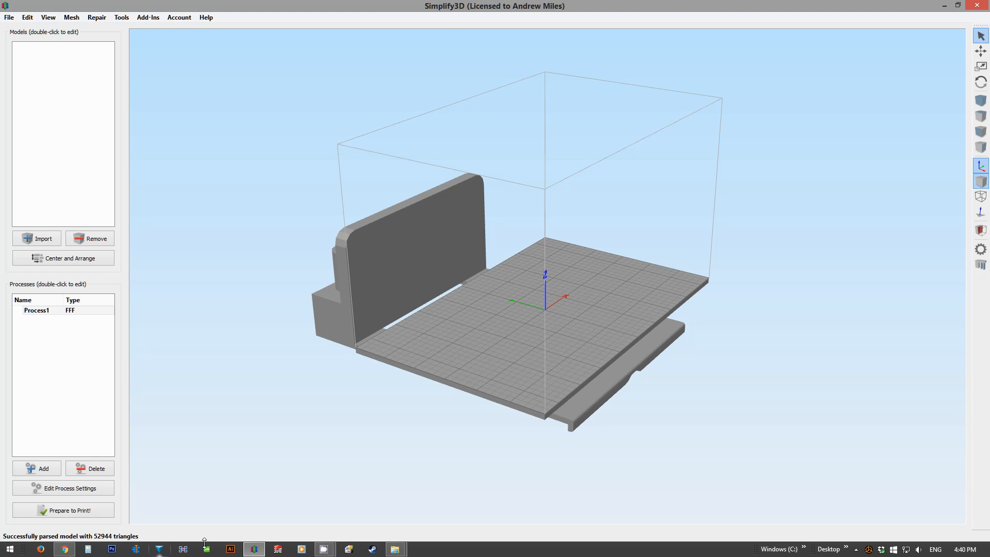
pyautogui.moveTo(394, 549)
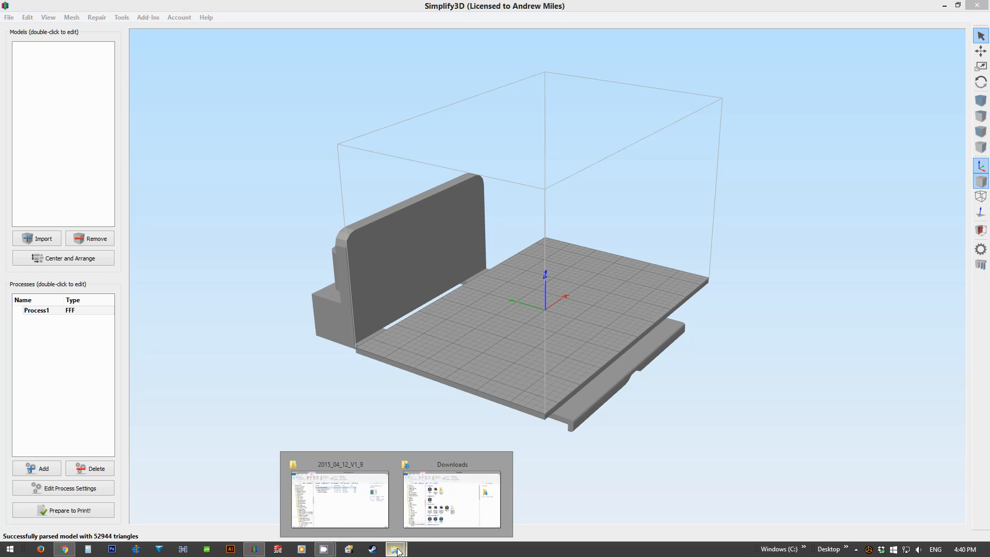
pyautogui.click(422, 528)
pyautogui.moveTo(368, 191)
pyautogui.mouseDown()
pyautogui.moveTo(527, 283)
pyautogui.moveTo(368, 198)
pyautogui.mouseUp()
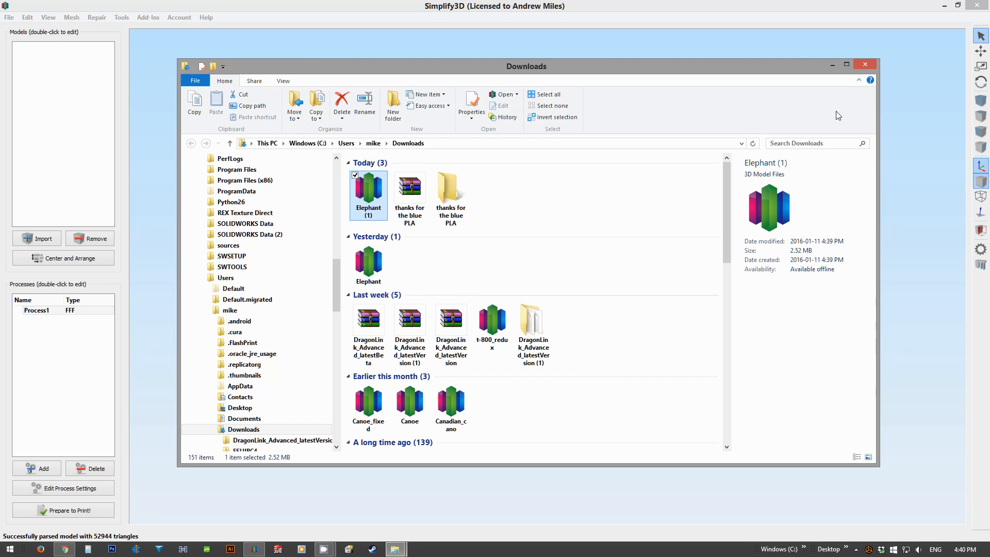
pyautogui.moveTo(877, 169); pyautogui.dragTo(616, 169)
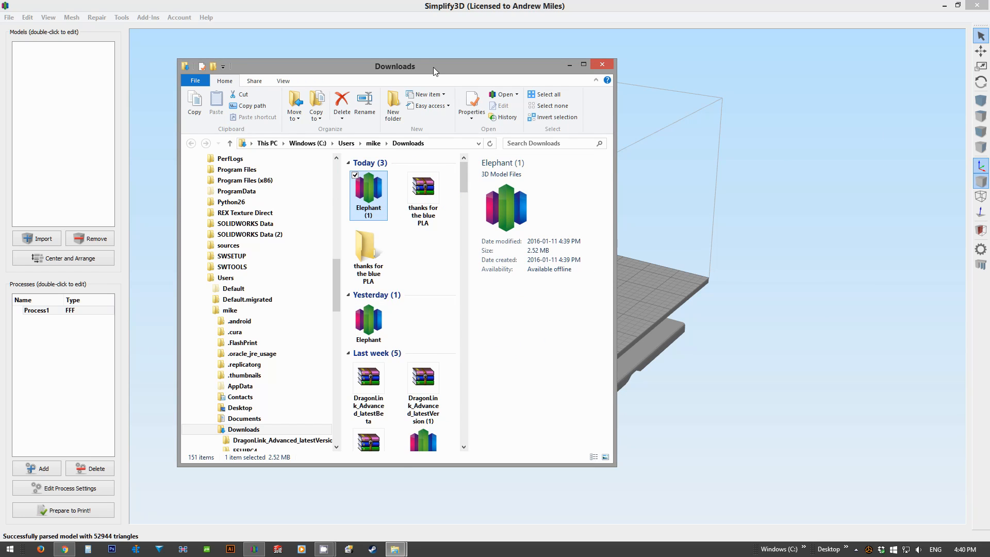
pyautogui.moveTo(433, 67); pyautogui.dragTo(223, 65)
# Step: Import the Elephant (1) model from the Downloads folder onto the build plate and dismiss the auto arrange message
pyautogui.moveTo(159, 191); pyautogui.dragTo(553, 307)
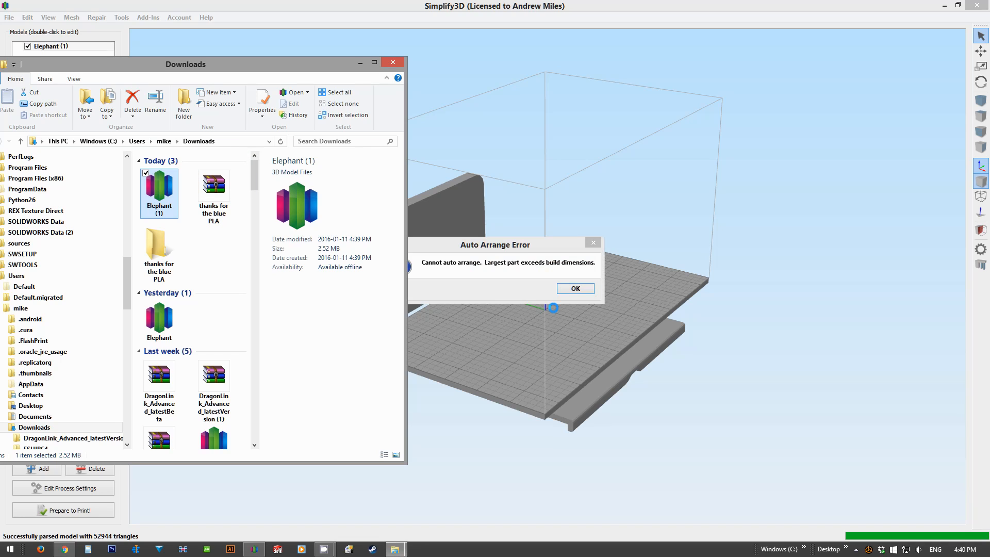
pyautogui.click(359, 63)
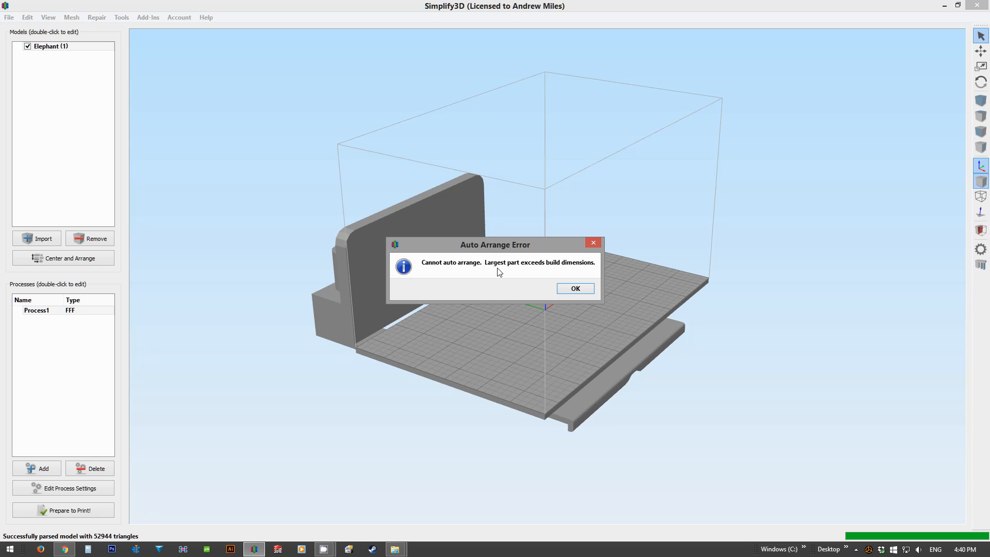
pyautogui.click(575, 289)
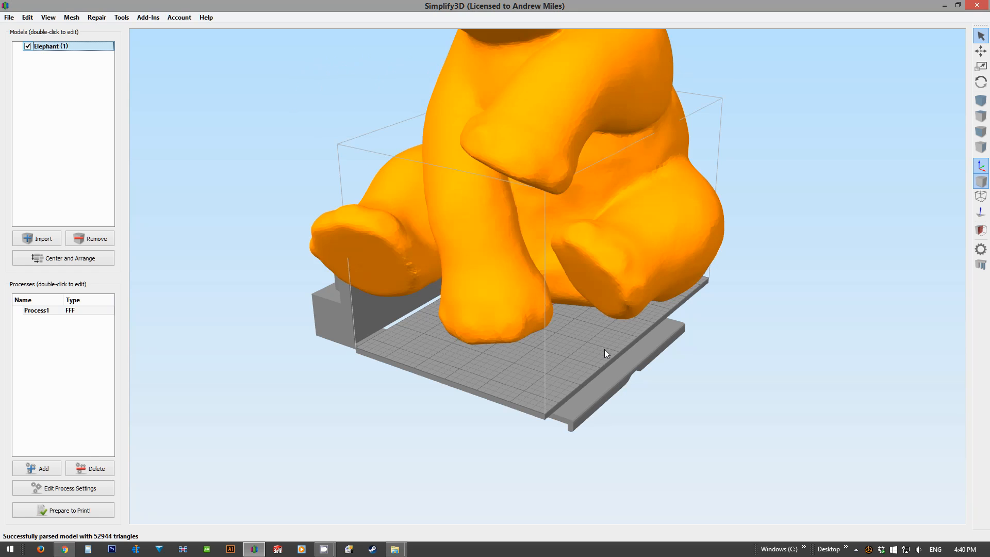
# Step: Examine the elephant's size against the build volume, hiding the model and showing it again to compare
pyautogui.scroll(-4, 561, 400)
pyautogui.moveTo(506, 300); pyautogui.dragTo(420, 237)
pyautogui.scroll(5, 426, 273)
pyautogui.moveTo(410, 315); pyautogui.dragTo(469, 348, button='right')
pyautogui.scroll(-1, 549, 340)
pyautogui.scroll(2, 548, 340)
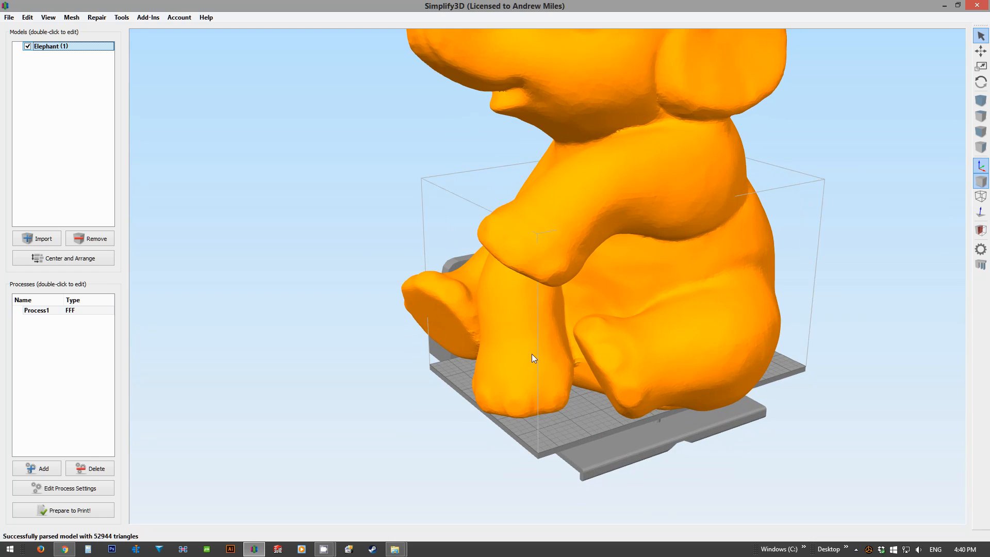
pyautogui.click(28, 46)
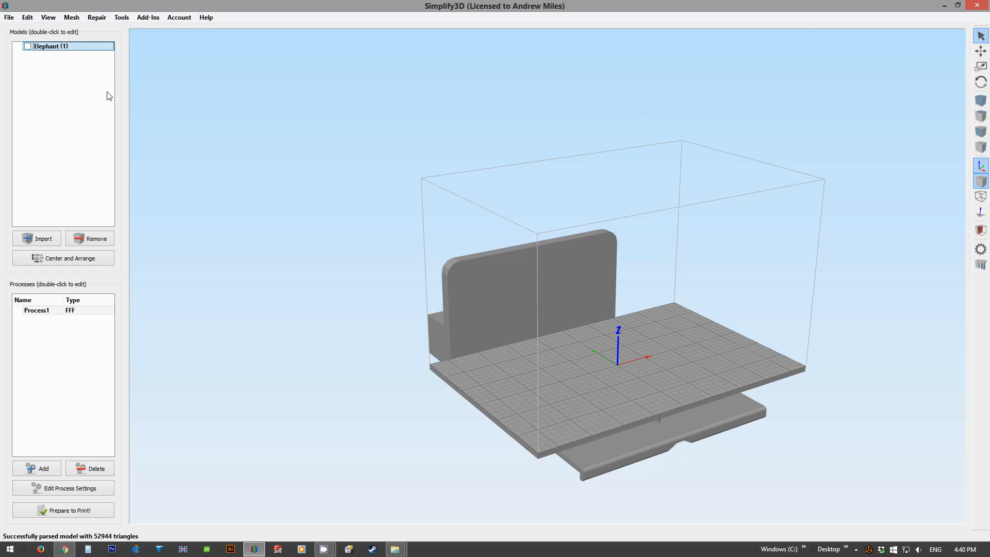
pyautogui.click(28, 46)
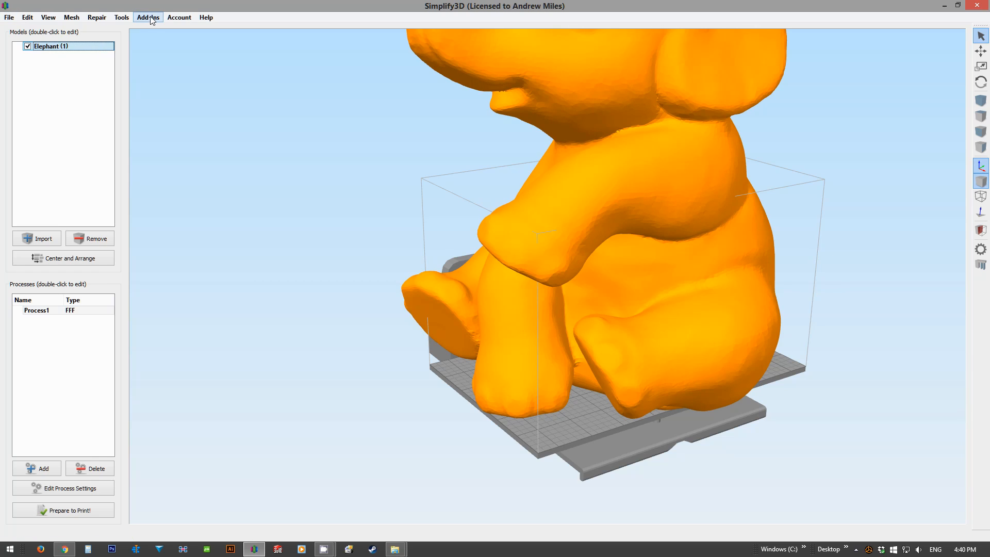
pyautogui.click(180, 19)
pyautogui.click(274, 108)
# Step: Scale the elephant model uniformly to 25%
pyautogui.scroll(-1, 933, 278)
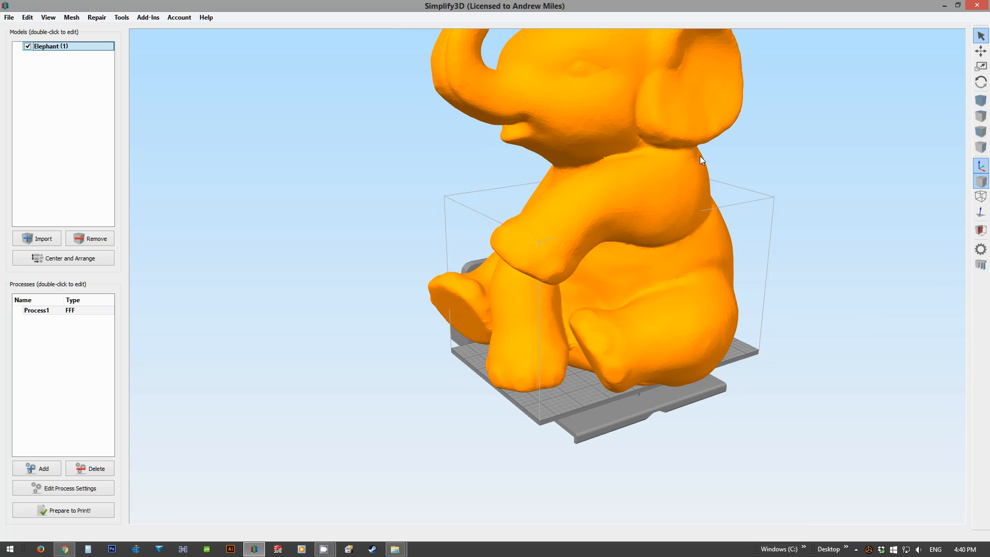
pyautogui.doubleClick(675, 173)
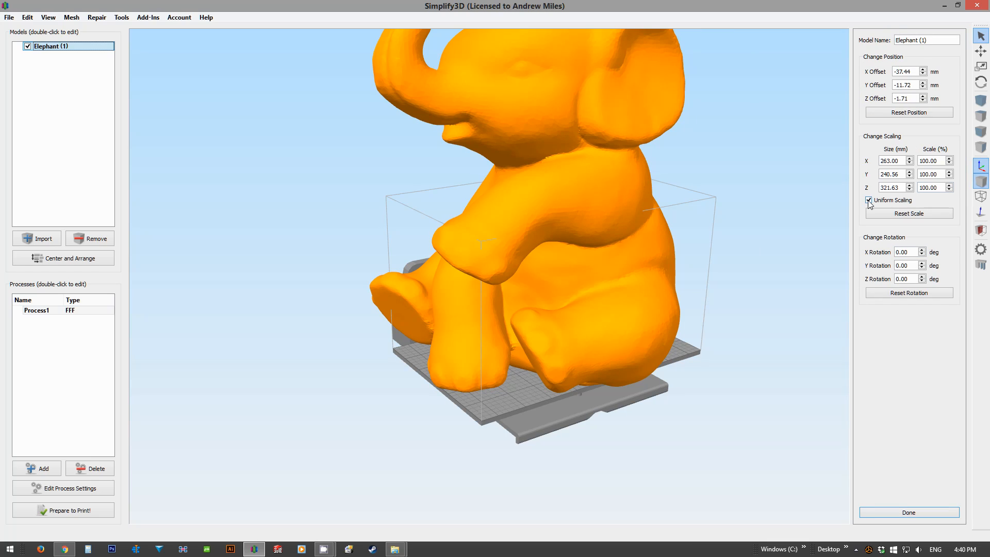
pyautogui.click(949, 163)
pyautogui.write('25')
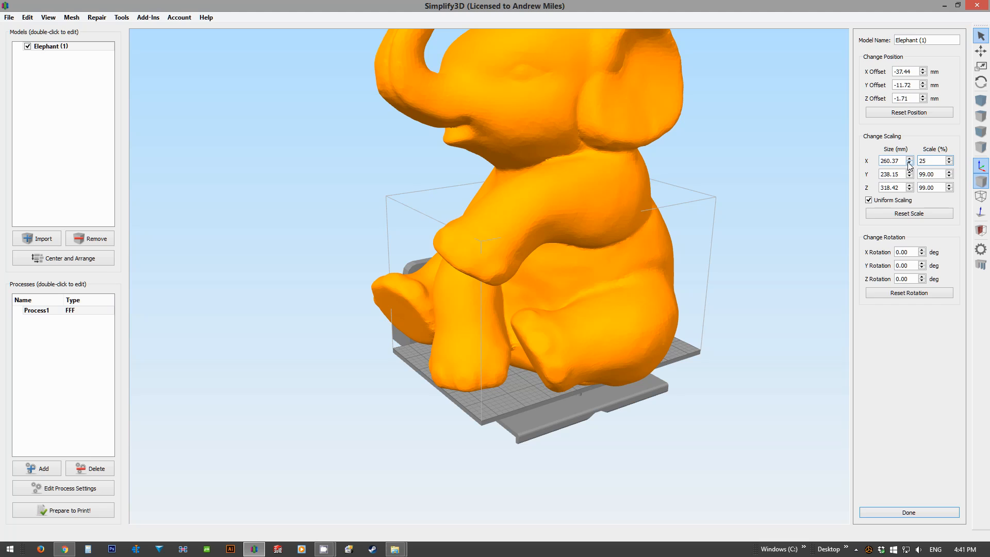
pyautogui.press('Return')
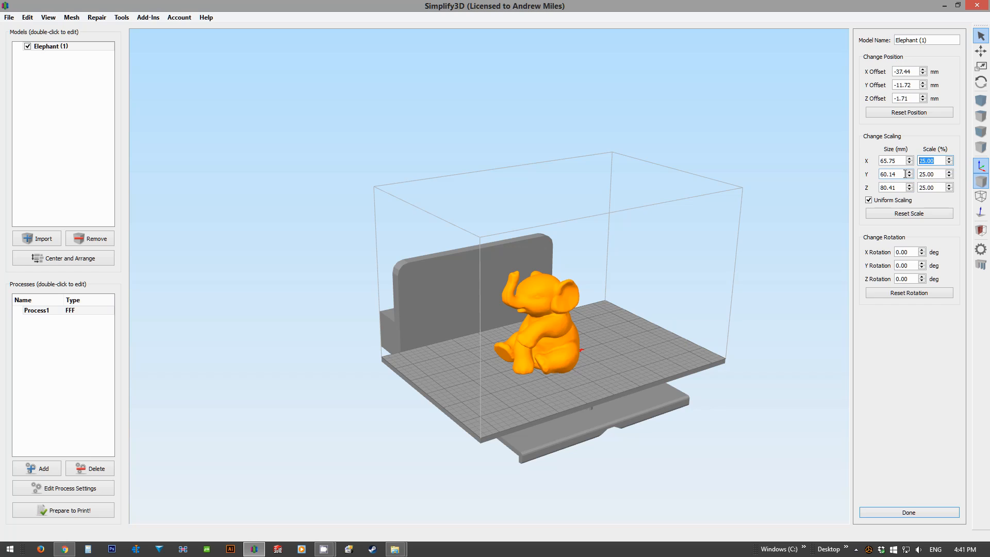
# Step: Center and arrange the scaled elephant on the build plate
pyautogui.click(888, 174)
pyautogui.scroll(3, 608, 367)
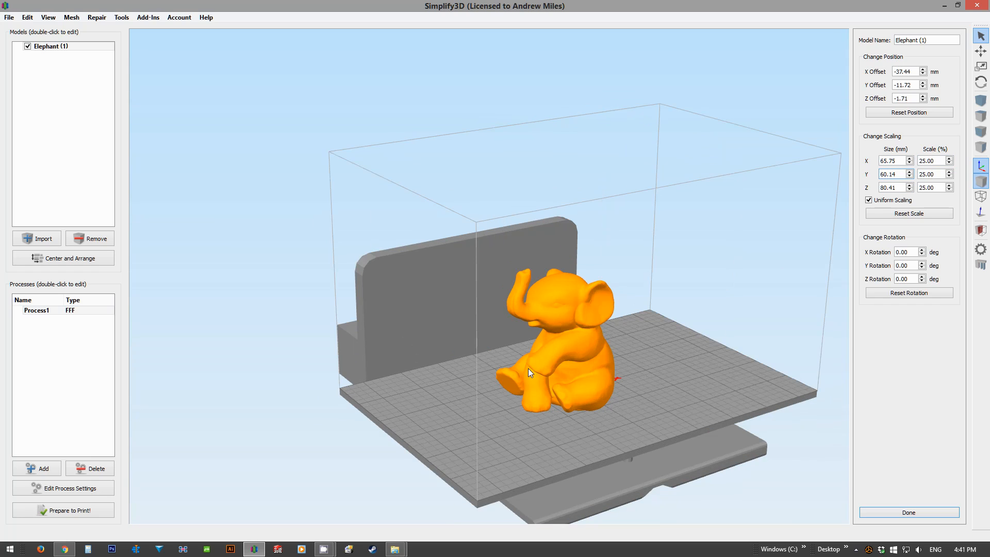
pyautogui.moveTo(476, 333); pyautogui.dragTo(499, 329, button='middle')
pyautogui.moveTo(499, 333); pyautogui.dragTo(531, 330)
pyautogui.scroll(6, 556, 391)
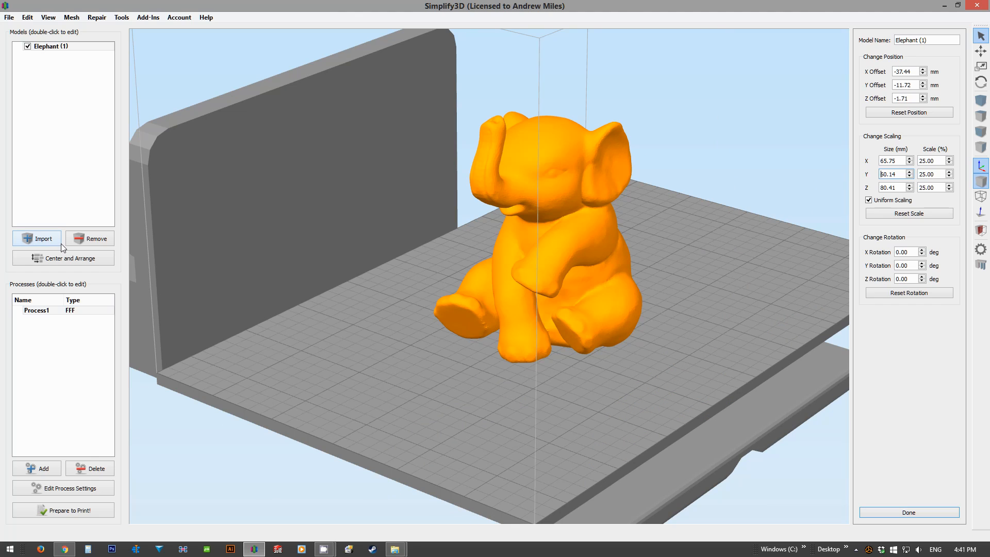
pyautogui.click(72, 257)
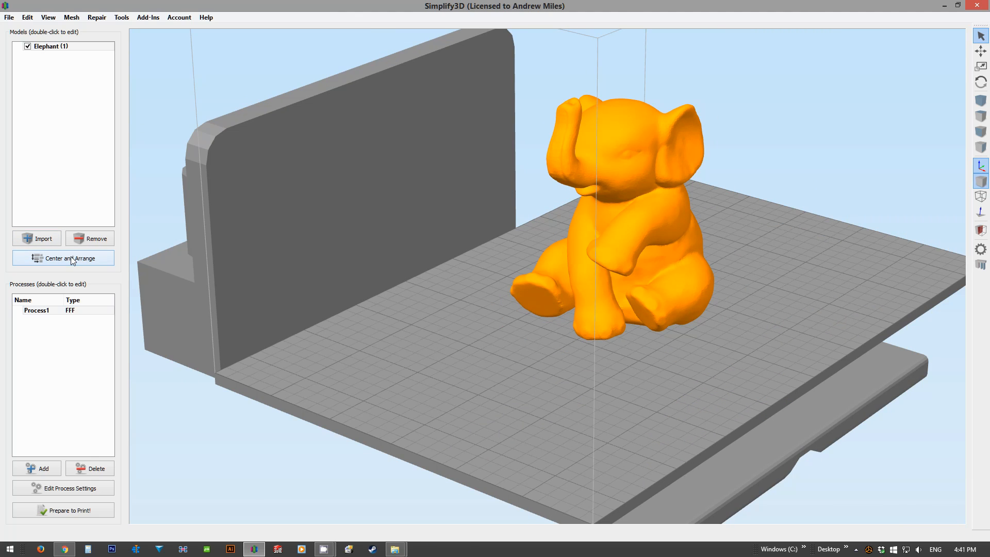
pyautogui.moveTo(573, 249)
pyautogui.mouseDown()
pyautogui.moveTo(598, 224)
pyautogui.moveTo(589, 273)
pyautogui.moveTo(604, 273)
pyautogui.moveTo(570, 280)
pyautogui.moveTo(579, 264)
pyautogui.mouseUp()
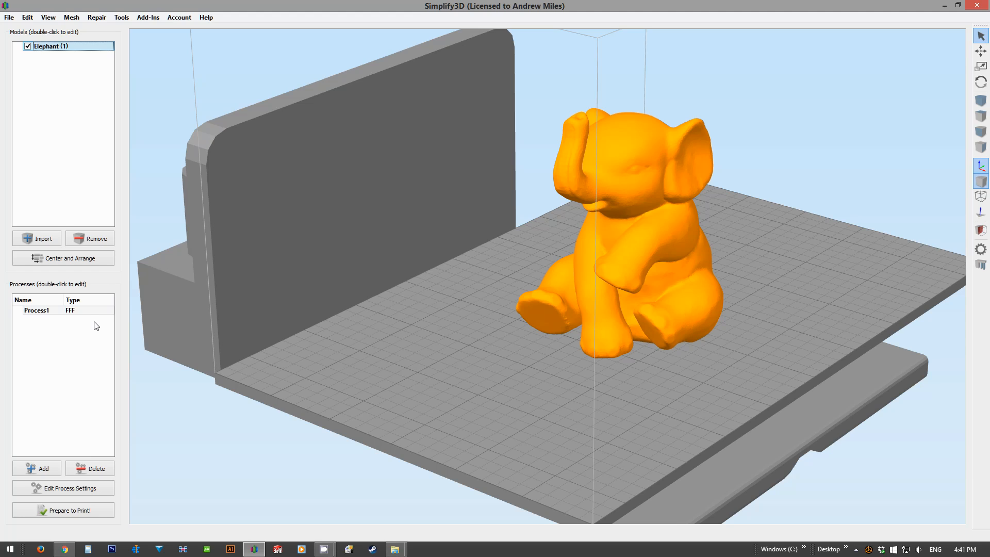
# Step: Center and arrange the elephant again, and open the support generation settings
pyautogui.click(75, 263)
pyautogui.moveTo(311, 303); pyautogui.dragTo(611, 351)
pyautogui.scroll(5, 489, 299)
pyautogui.moveTo(489, 299); pyautogui.dragTo(624, 221)
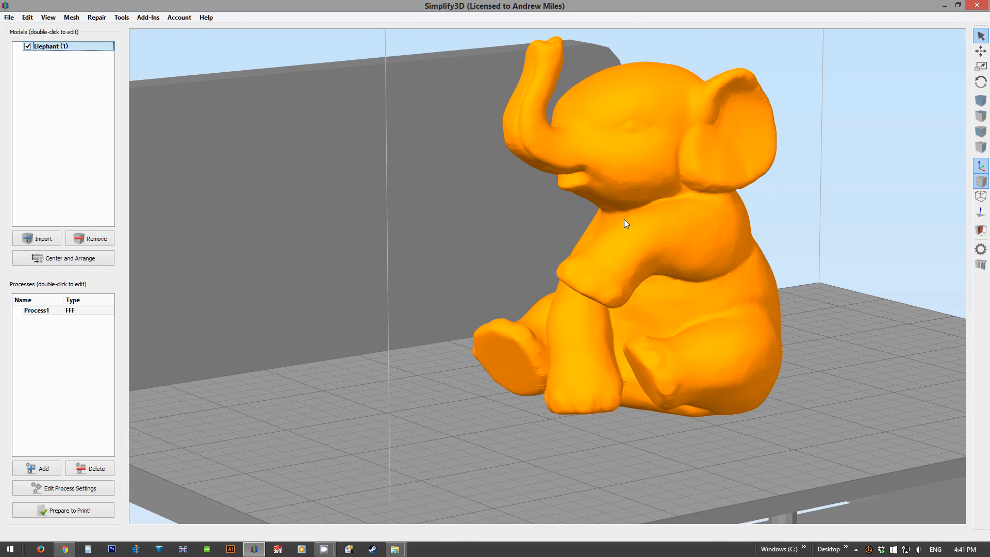
pyautogui.moveTo(463, 235); pyautogui.dragTo(416, 292)
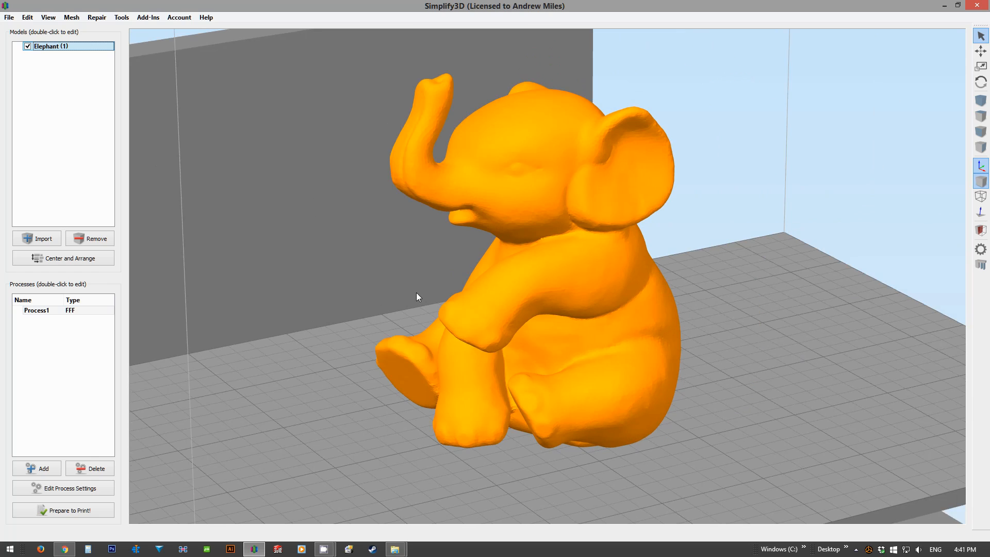
pyautogui.click(980, 264)
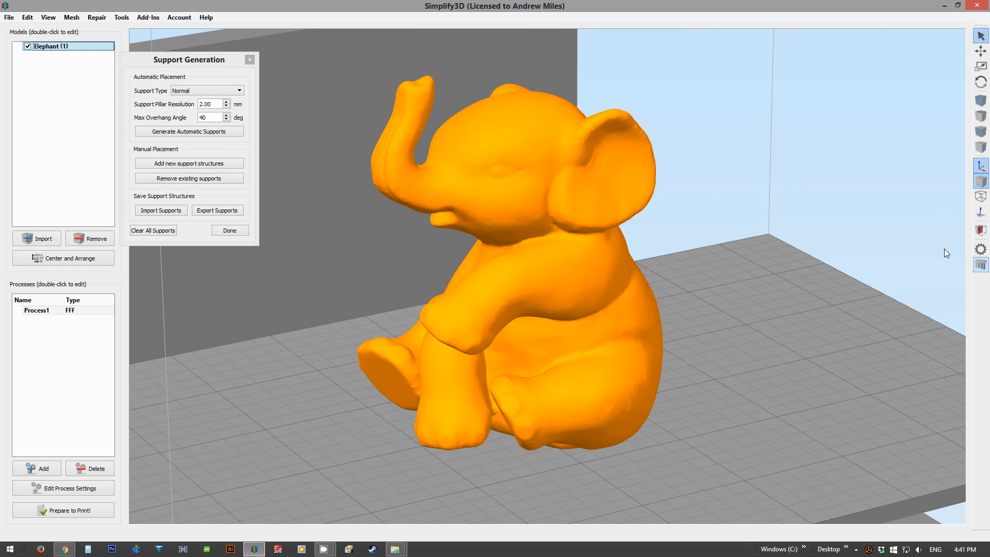
# Step: Manually add support pillars beneath the elephant's raised arm and along the underside of its near leg
pyautogui.click(179, 162)
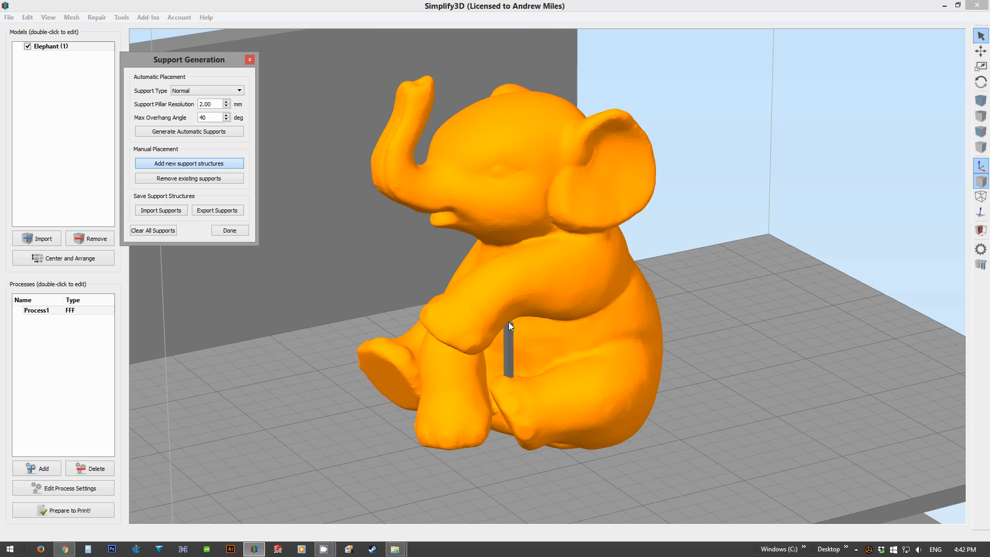
pyautogui.moveTo(498, 338); pyautogui.dragTo(430, 336, button='right')
pyautogui.moveTo(506, 334); pyautogui.dragTo(414, 338)
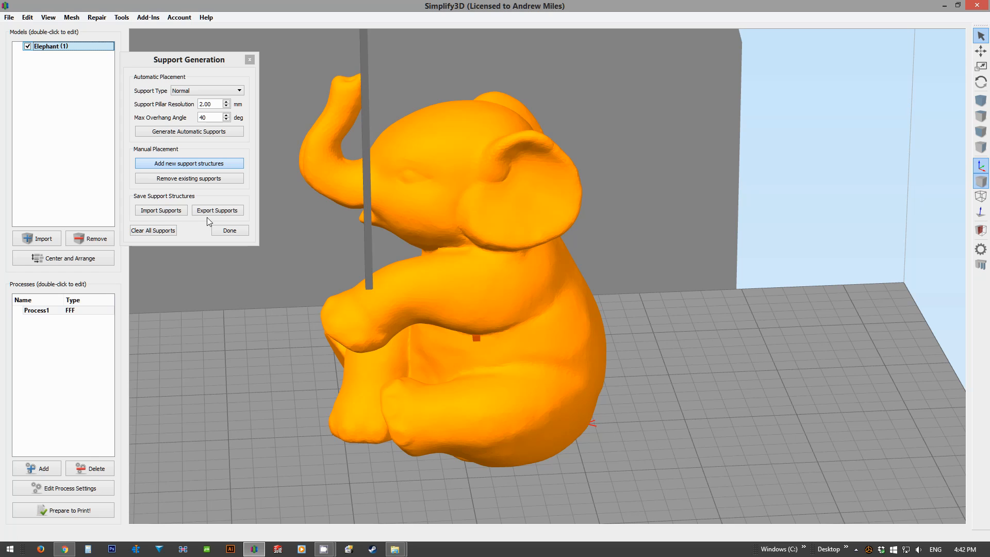
pyautogui.click(378, 381)
pyautogui.moveTo(449, 433); pyautogui.dragTo(518, 446)
pyautogui.click(527, 444)
pyautogui.moveTo(557, 437); pyautogui.dragTo(570, 384, button='right')
# Step: Add more manual support pillars beside the near leg and one in front of the opposite foot
pyautogui.scroll(3, 567, 419)
pyautogui.click(570, 384)
pyautogui.moveTo(569, 384); pyautogui.dragTo(574, 277)
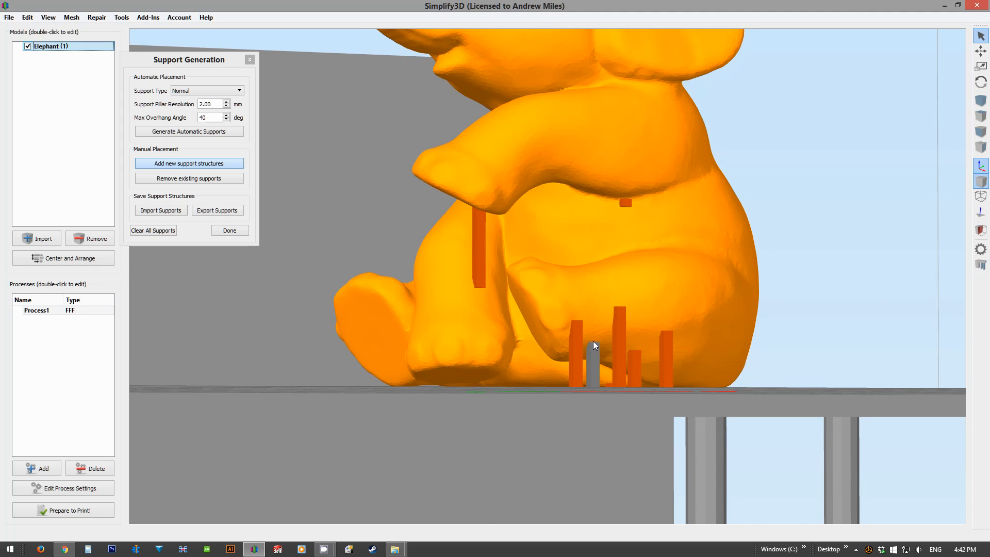
pyautogui.click(590, 324)
pyautogui.click(608, 324)
pyautogui.click(628, 324)
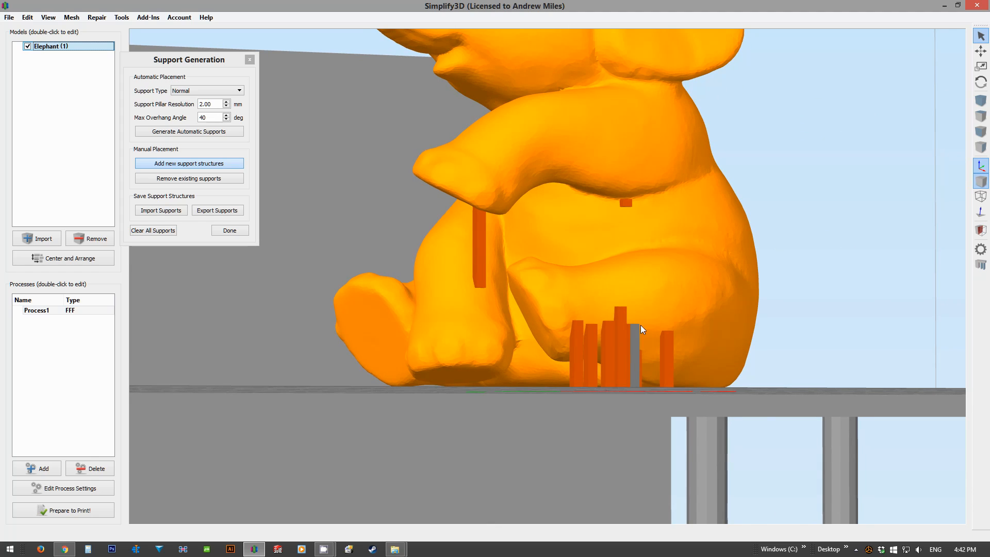
pyautogui.click(654, 335)
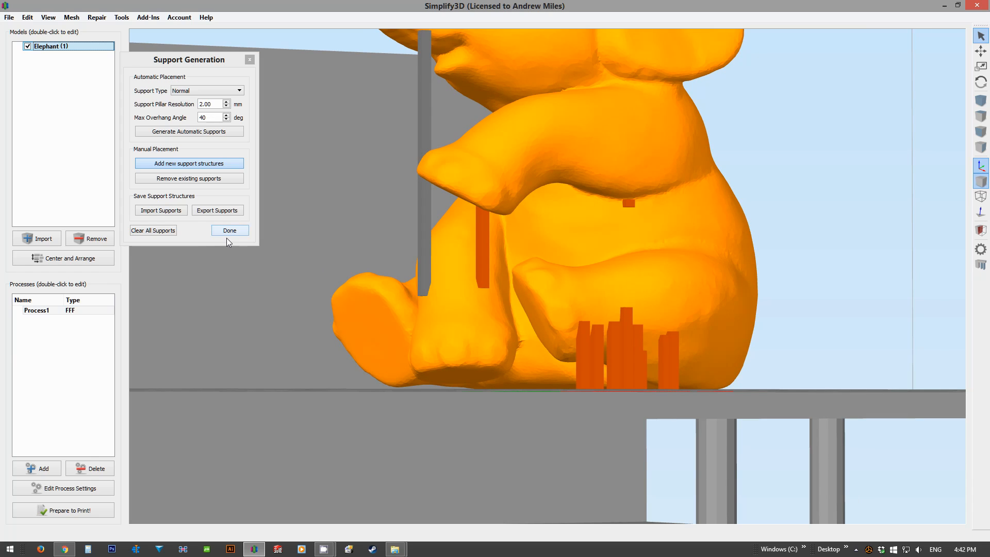
pyautogui.moveTo(387, 332); pyautogui.dragTo(604, 391)
pyautogui.click(399, 327)
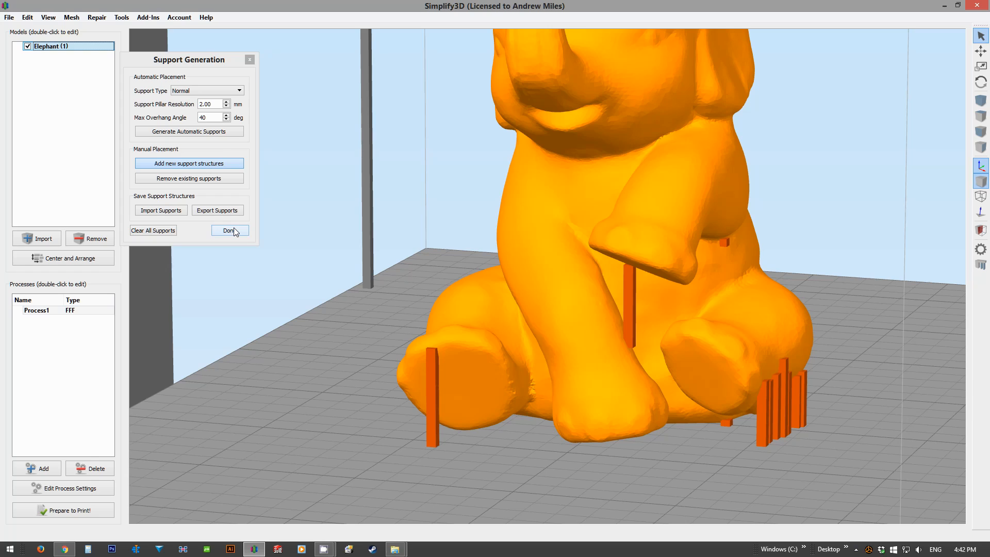
# Step: Clear all manual supports and generate automatic supports with a 2.00 mm pillar resolution and 40 degree maximum overhang angle
pyautogui.click(183, 178)
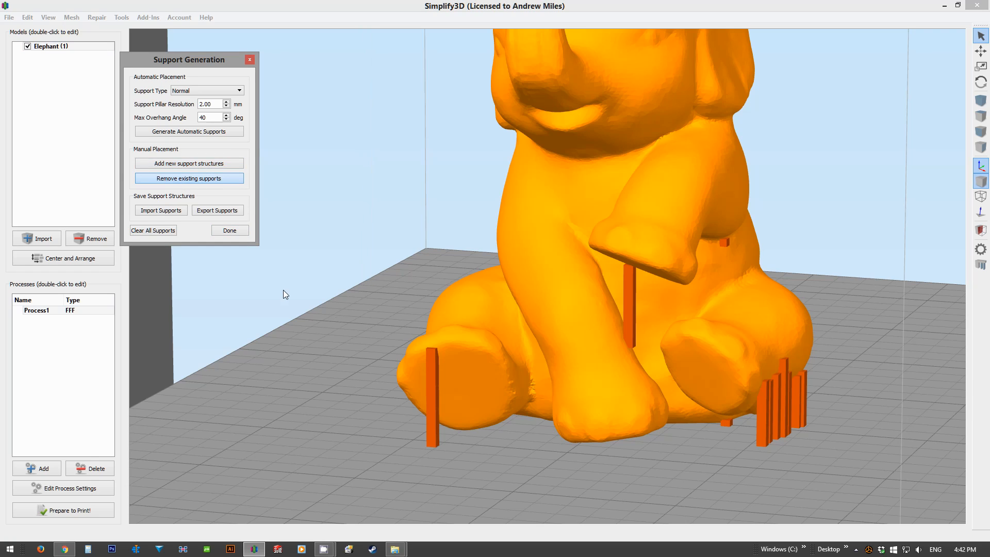
pyautogui.click(163, 231)
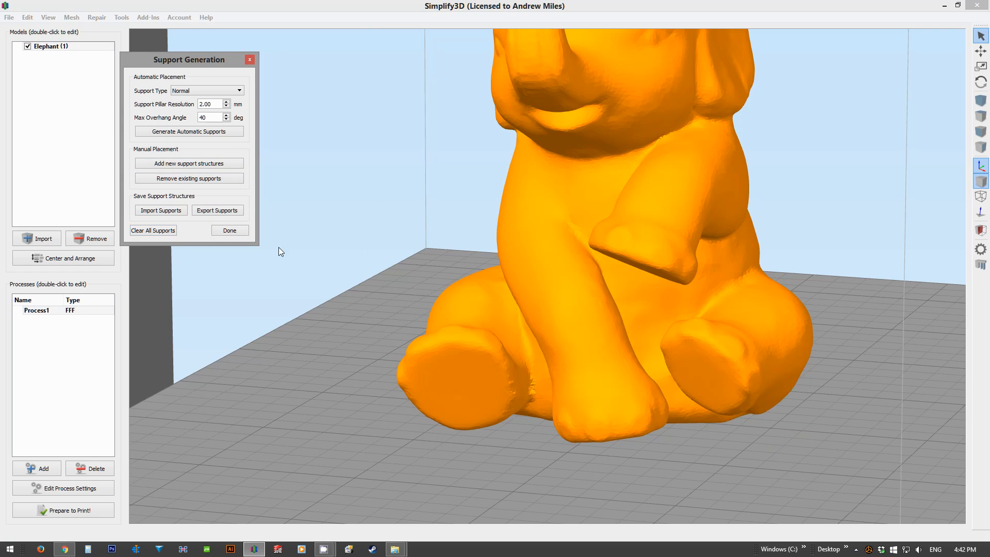
pyautogui.click(206, 119)
pyautogui.click(218, 104)
pyautogui.click(228, 102)
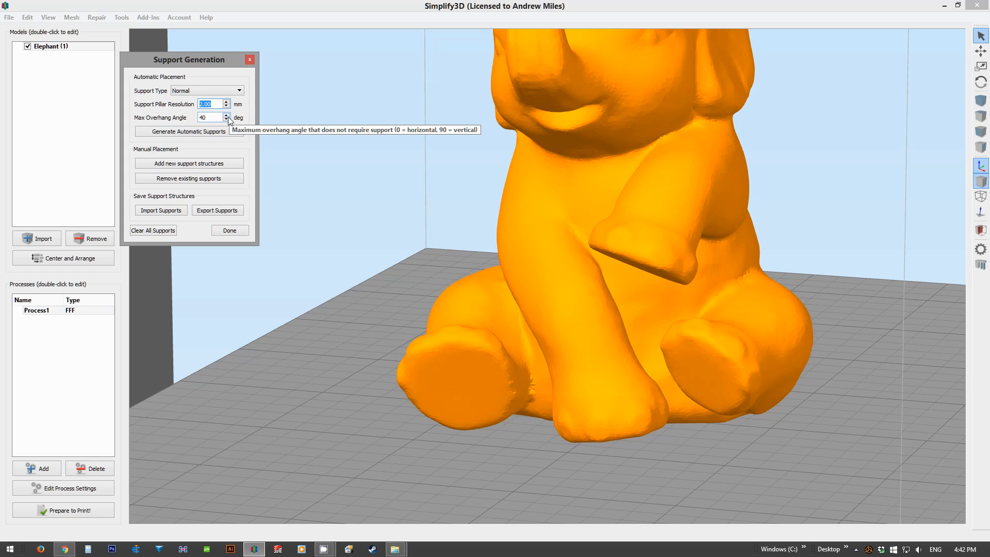
pyautogui.click(195, 132)
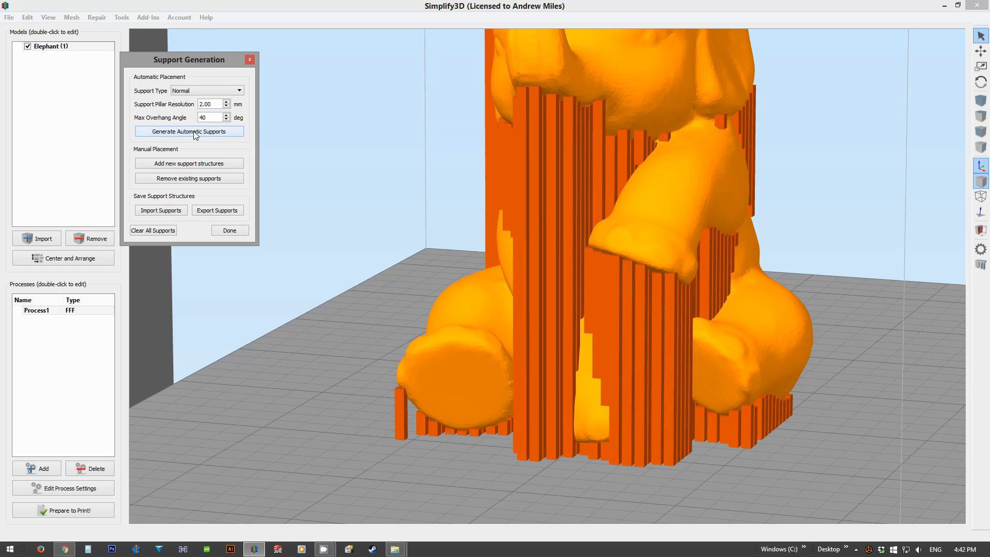
# Step: Remove several individual support pillars along the edge of the elephant's base, working from underneath the build plate
pyautogui.scroll(-2, 374, 246)
pyautogui.moveTo(375, 247); pyautogui.dragTo(642, 166)
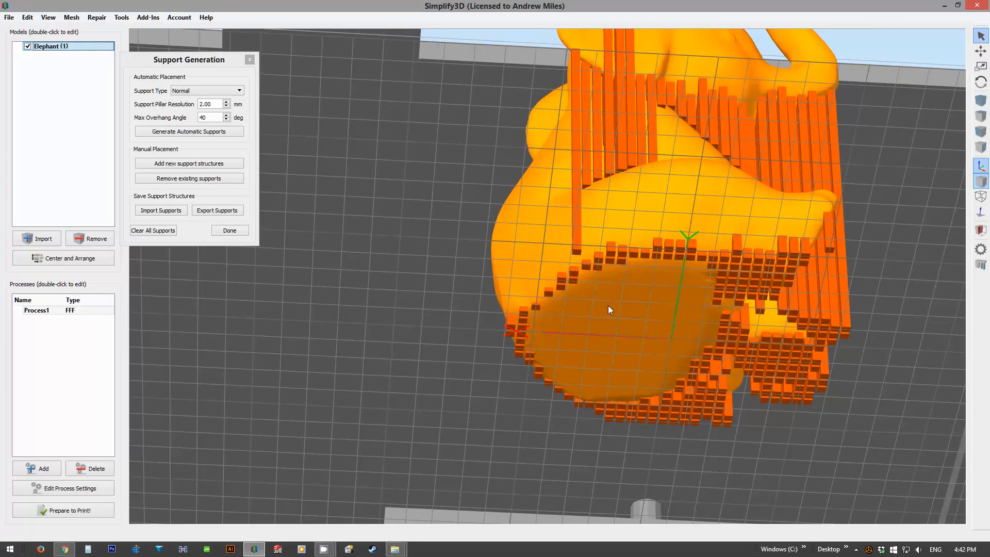
pyautogui.moveTo(608, 305); pyautogui.dragTo(580, 277, button='right')
pyautogui.scroll(4, 580, 278)
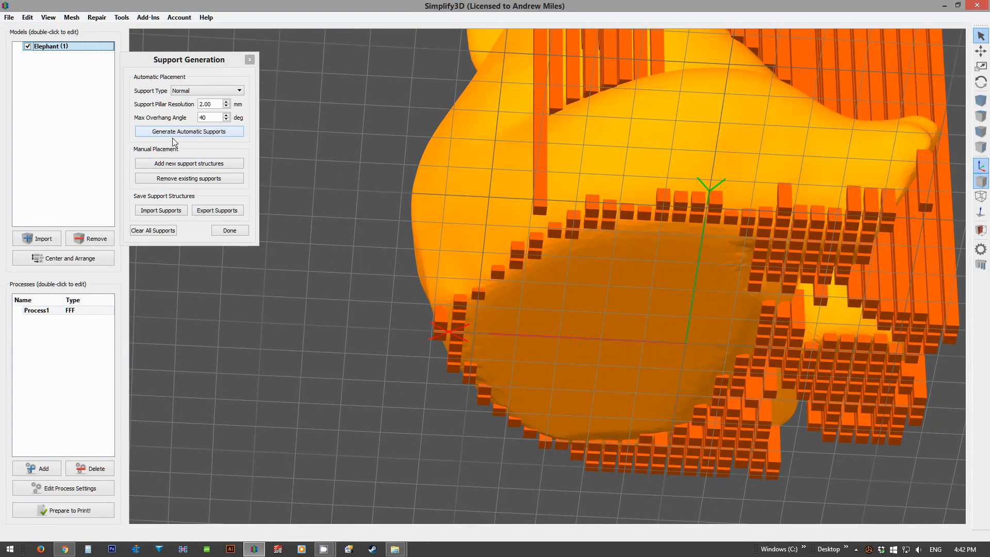
pyautogui.click(182, 178)
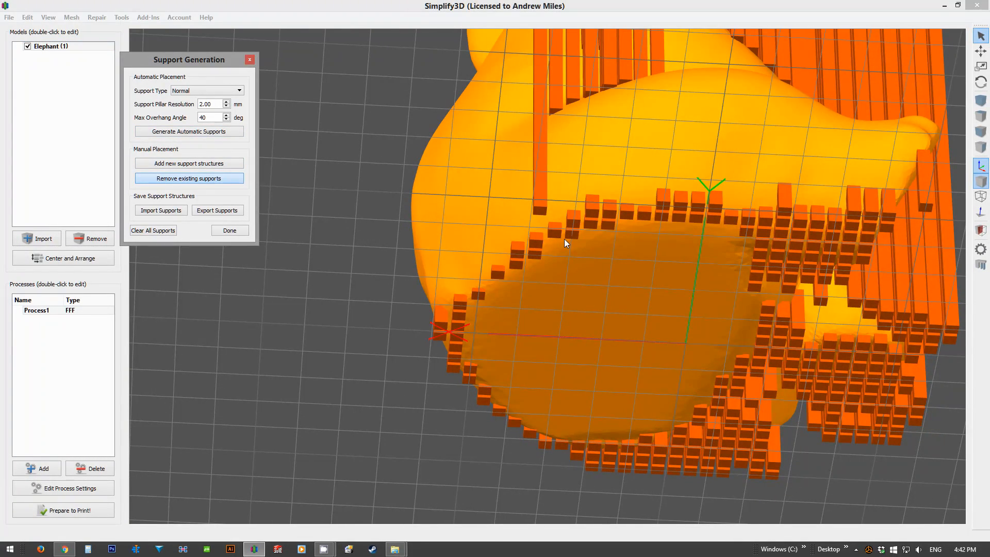
pyautogui.click(573, 217)
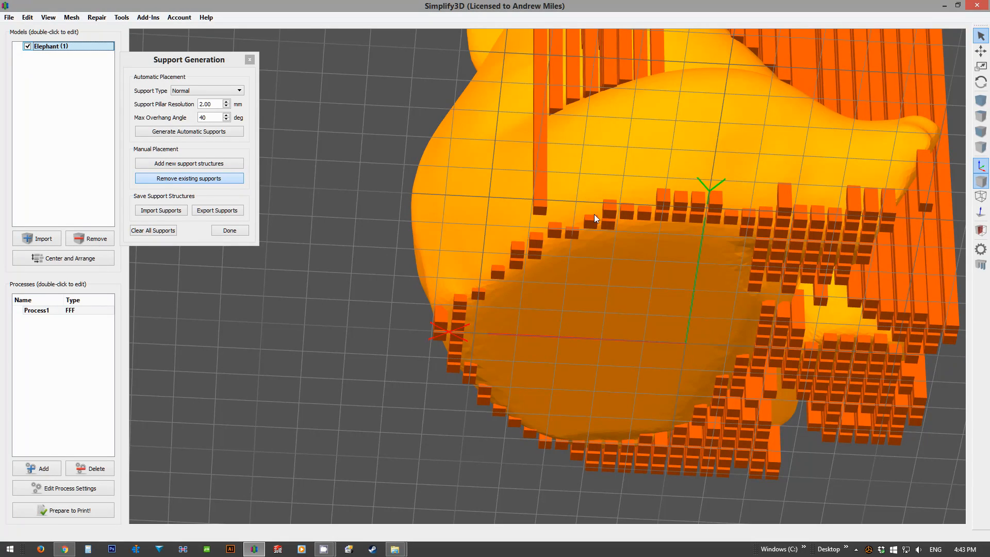
pyautogui.click(611, 219)
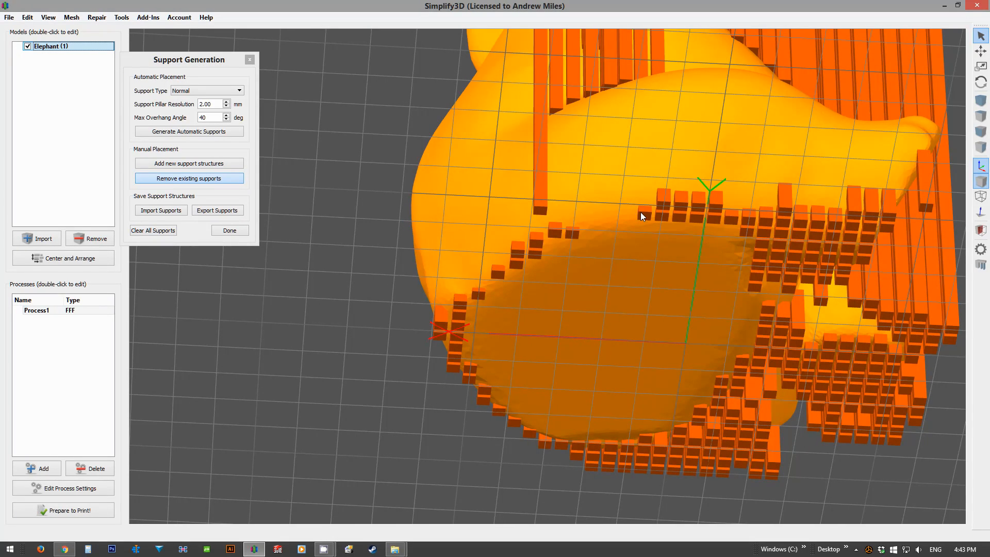
# Step: Remove more support pillars along the base edge towards the elephant's back, and check the result from the side
pyautogui.moveTo(641, 212); pyautogui.dragTo(604, 250, button='right')
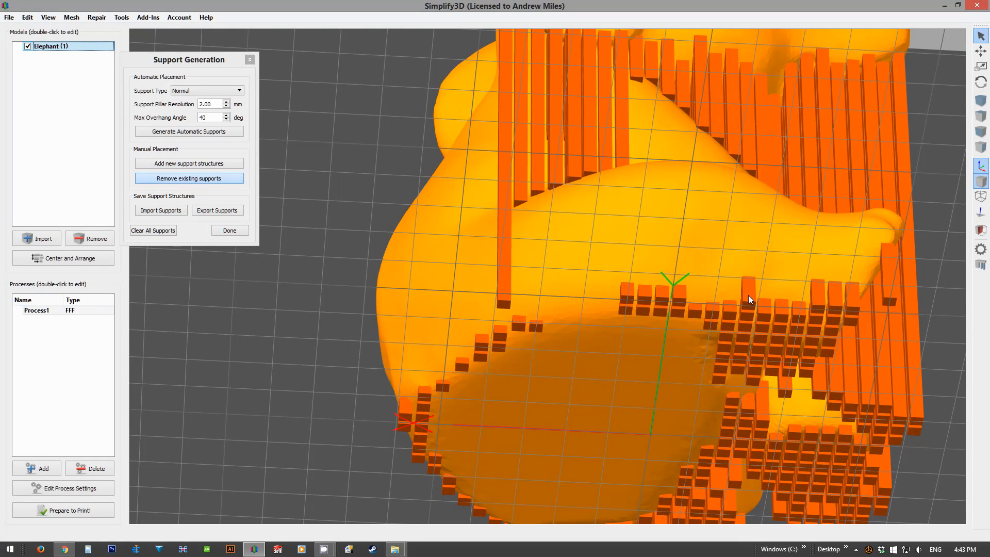
pyautogui.moveTo(629, 242); pyautogui.dragTo(594, 181, button='right')
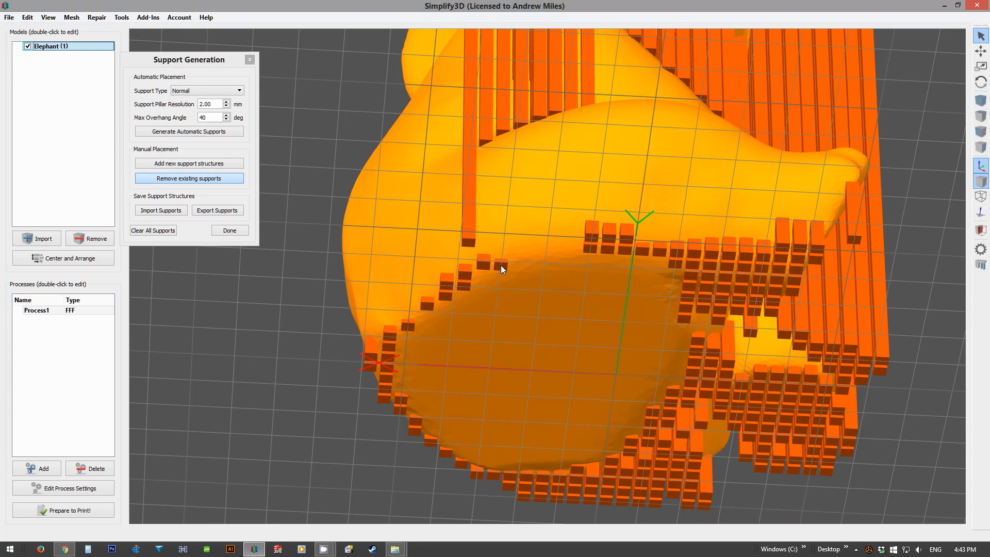
pyautogui.click(464, 282)
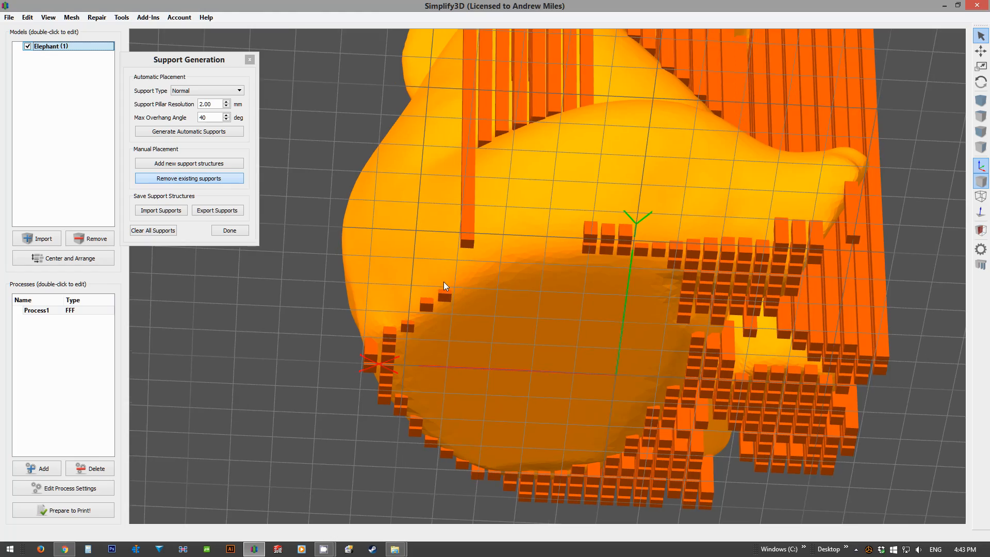
pyautogui.click(428, 304)
pyautogui.click(410, 328)
pyautogui.moveTo(380, 357); pyautogui.dragTo(487, 340, button='right')
pyautogui.moveTo(488, 339); pyautogui.dragTo(553, 551)
pyautogui.moveTo(553, 385); pyautogui.dragTo(533, 431, button='right')
pyautogui.moveTo(557, 339); pyautogui.dragTo(540, 382)
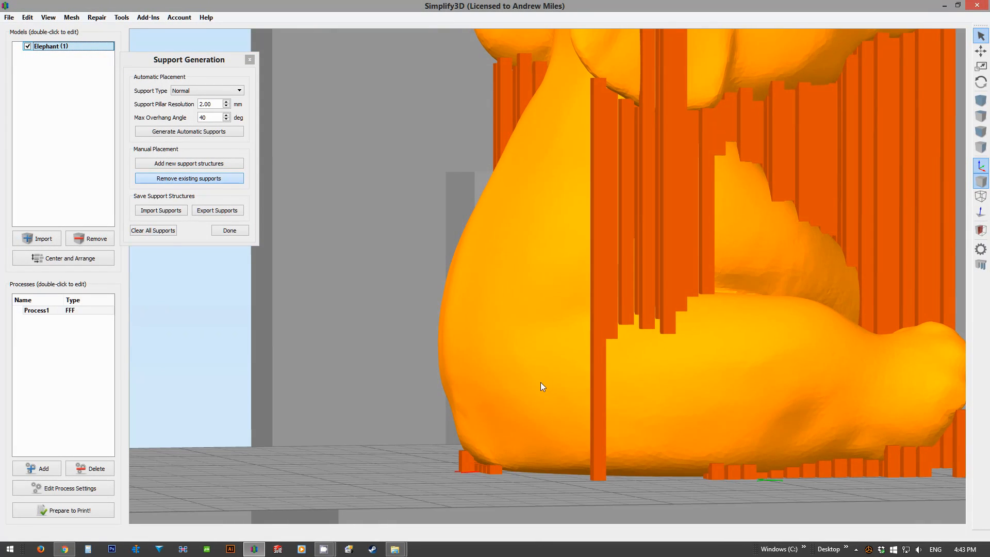
# Step: Clear all supports and regenerate automatic supports for the whole elephant
pyautogui.click(159, 231)
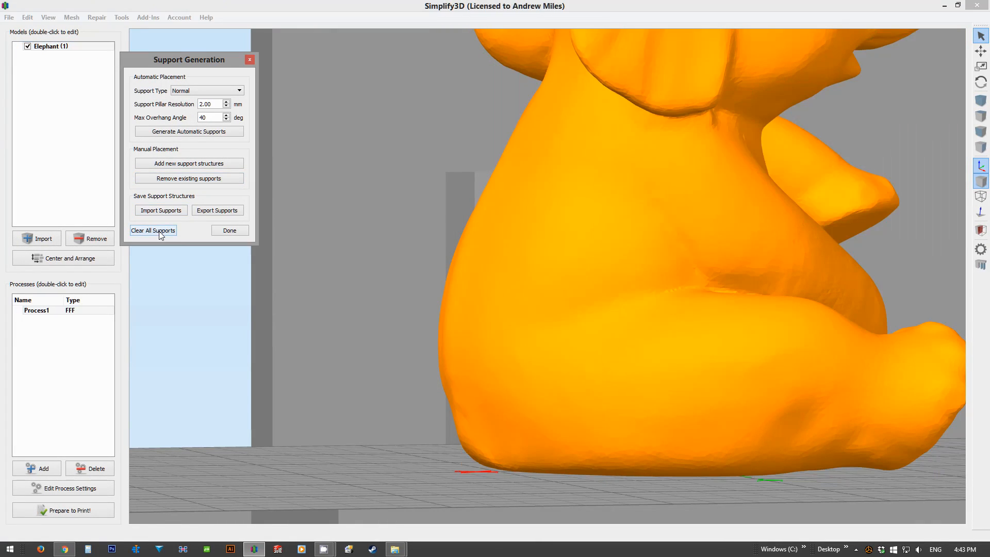
pyautogui.click(183, 132)
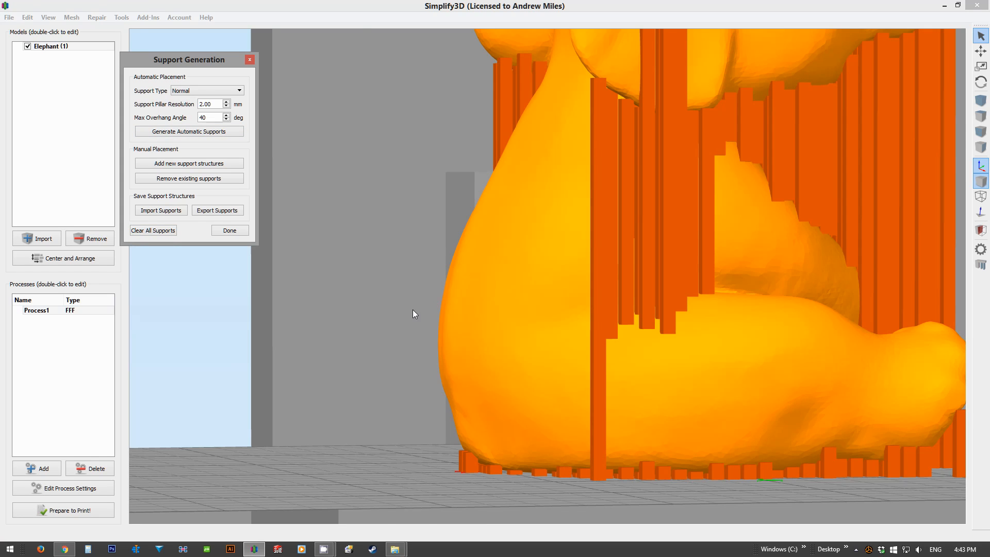
pyautogui.scroll(-4, 477, 293)
pyautogui.moveTo(553, 277); pyautogui.dragTo(456, 360)
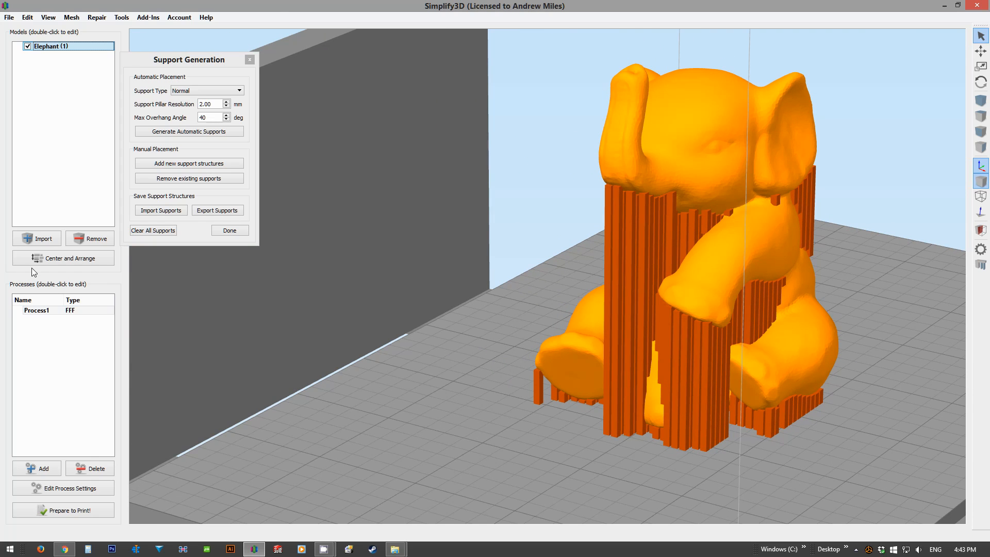
# Step: Open the Process1 settings, compare the basic and advanced views, and examine the right and left extruder settings
pyautogui.doubleClick(45, 311)
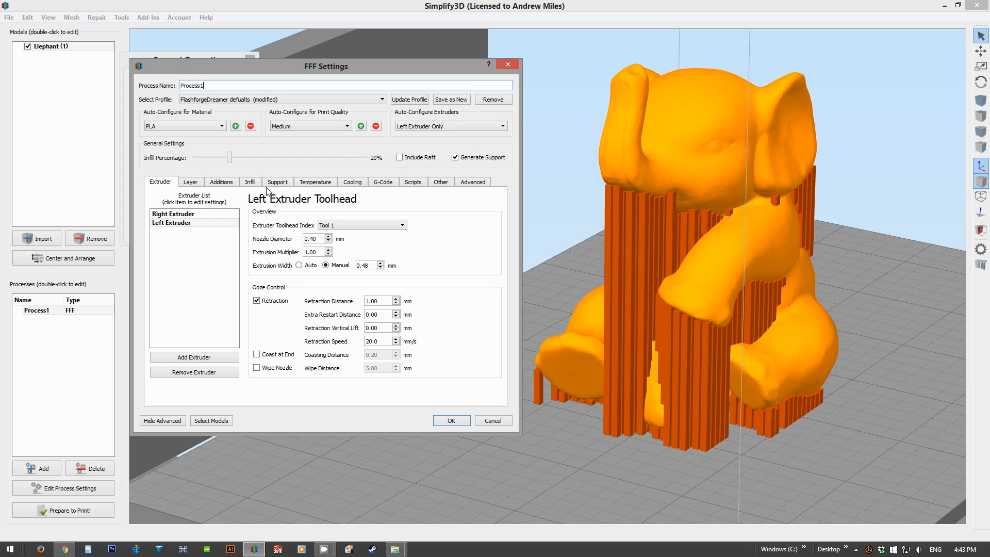
pyautogui.click(160, 421)
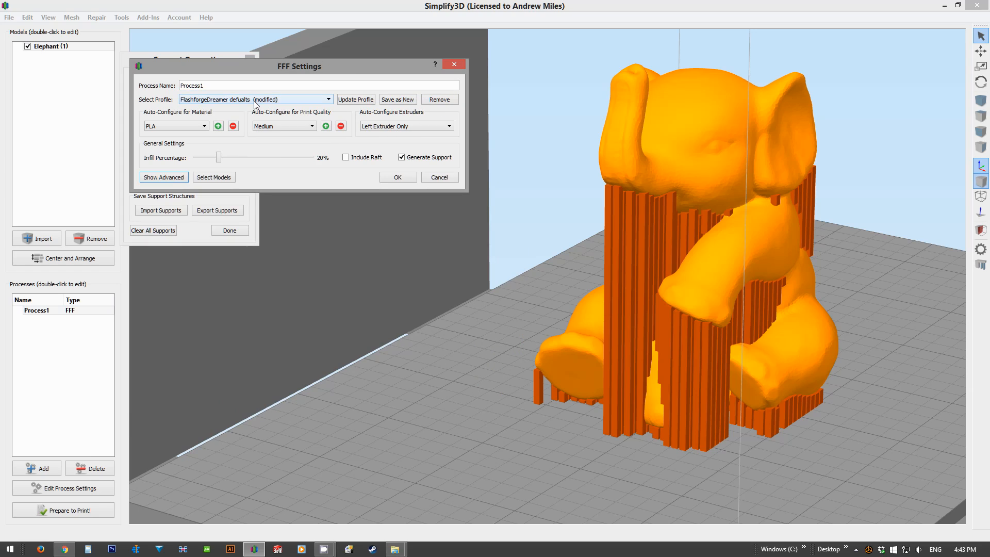
pyautogui.click(177, 178)
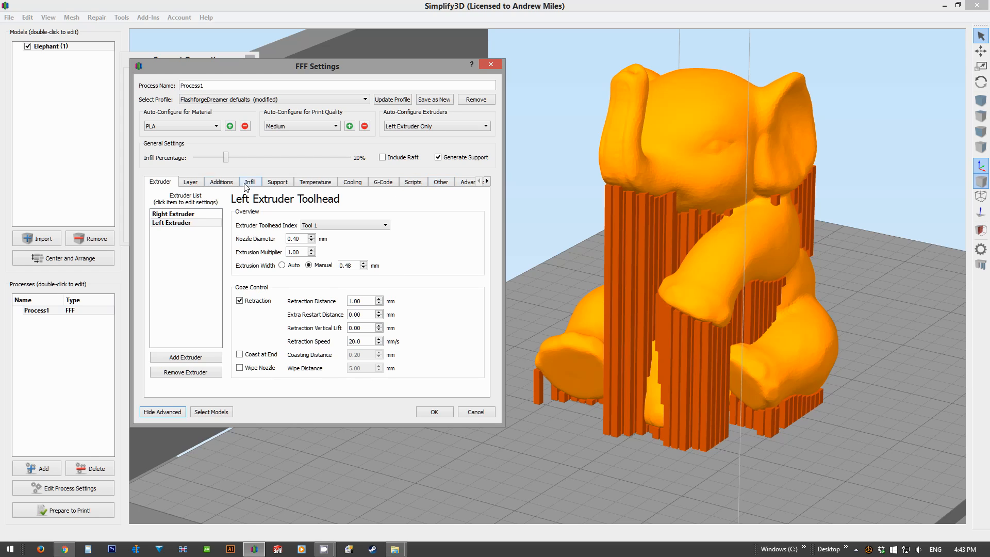
pyautogui.click(186, 213)
pyautogui.click(188, 222)
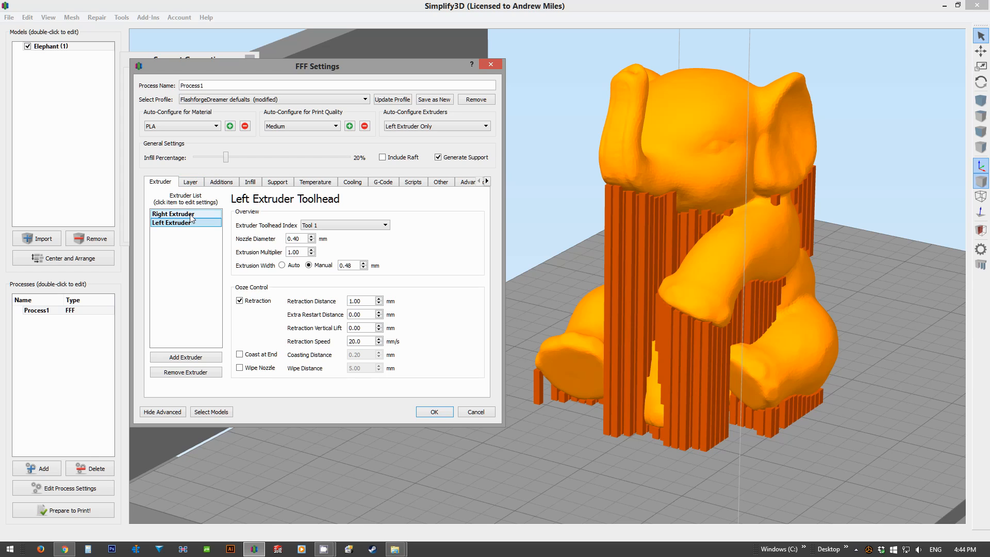
# Step: Examine the layer settings, including primary layer height, first layer width and the start point options
pyautogui.click(194, 185)
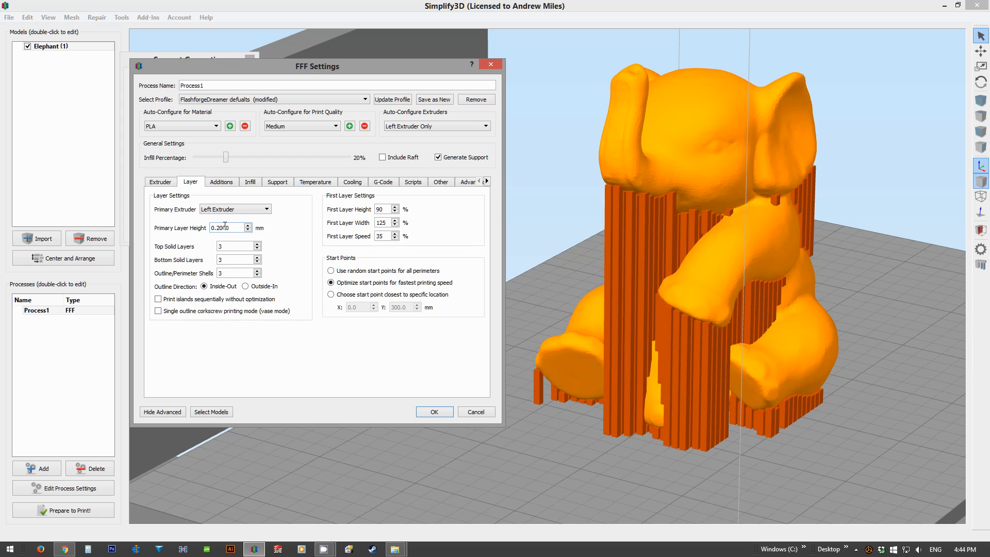
pyautogui.doubleClick(211, 227)
pyautogui.click(300, 224)
pyautogui.moveTo(386, 224)
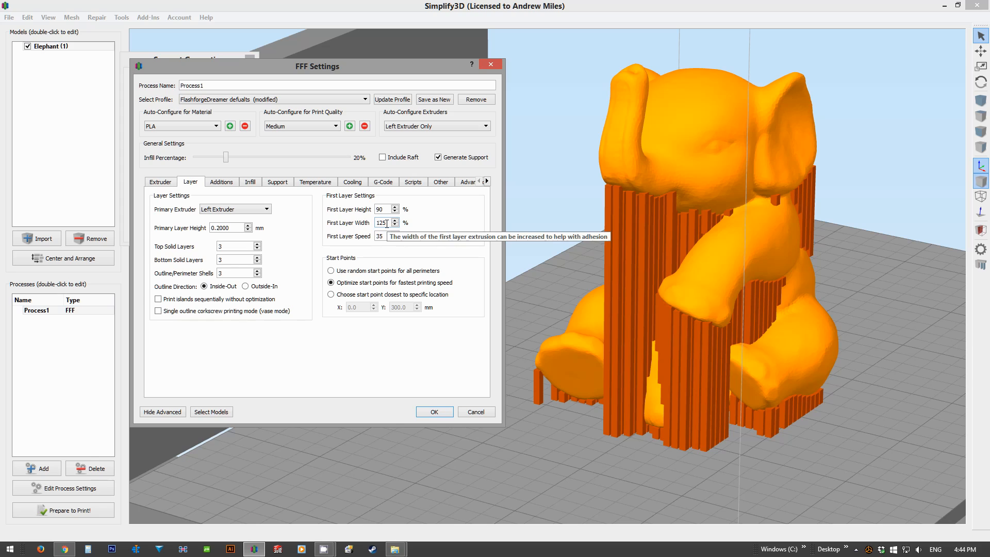
pyautogui.click(383, 222)
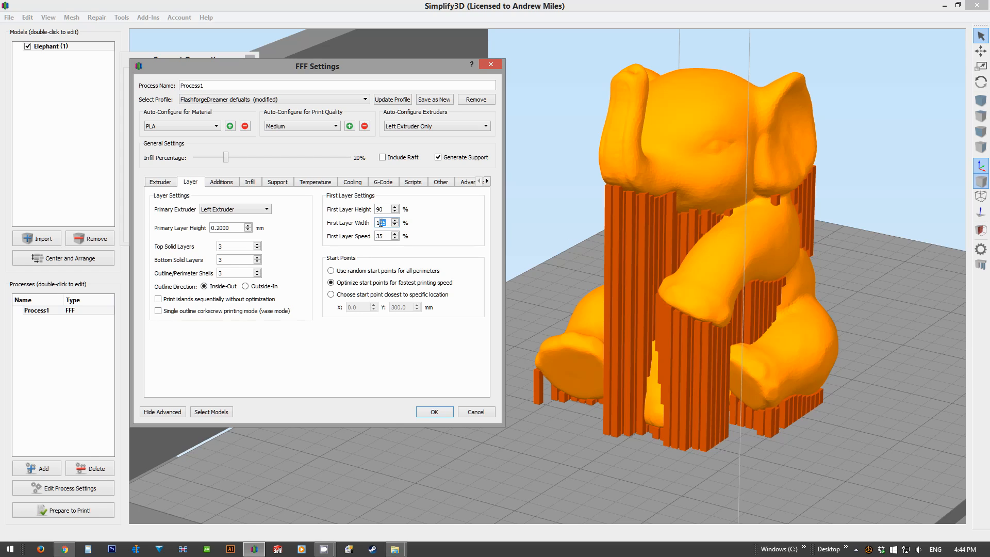
pyautogui.moveTo(383, 223); pyautogui.dragTo(380, 223)
pyautogui.click(381, 222)
pyautogui.click(343, 274)
pyautogui.click(353, 284)
# Step: Toggle the skirt/brim addition off and on, and try 2 skirt outlines before restoring 1
pyautogui.click(227, 184)
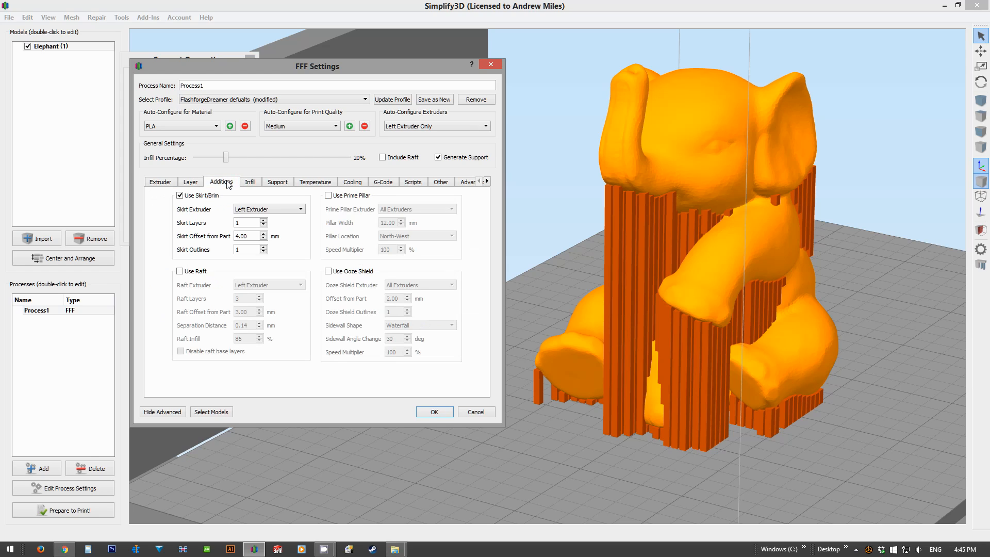
pyautogui.click(180, 196)
pyautogui.click(180, 196)
pyautogui.click(264, 247)
pyautogui.click(264, 252)
# Step: Try a higher number of skirt layers before restoring it to 1
pyautogui.click(264, 220)
pyautogui.click(263, 221)
pyautogui.click(264, 225)
pyautogui.click(263, 226)
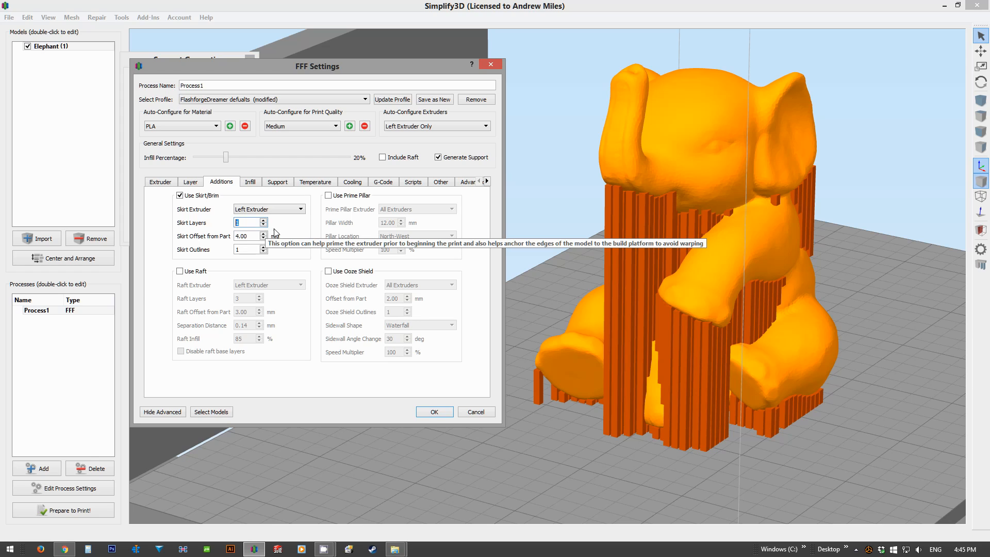
# Step: Set the internal fill pattern of the infill to Full Honeycomb
pyautogui.click(251, 184)
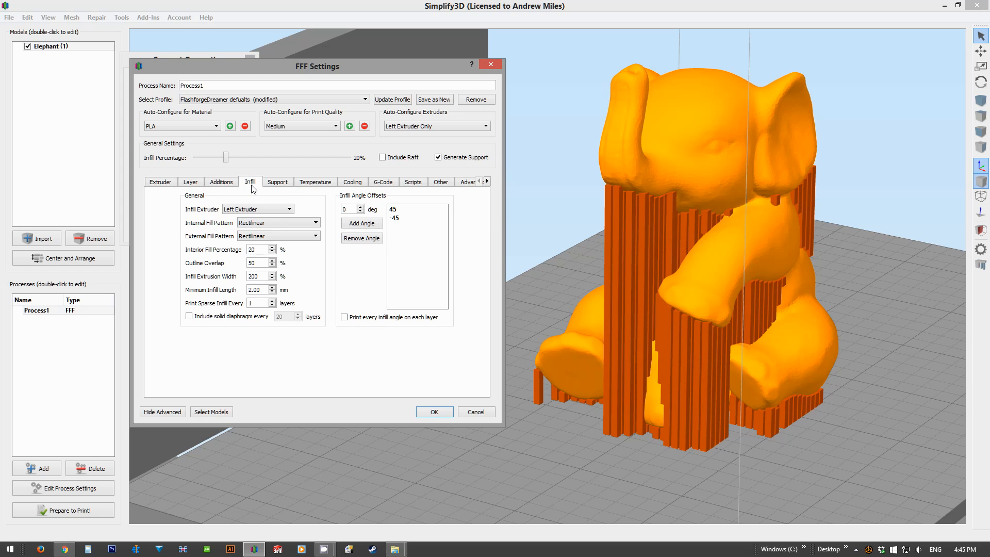
pyautogui.click(265, 223)
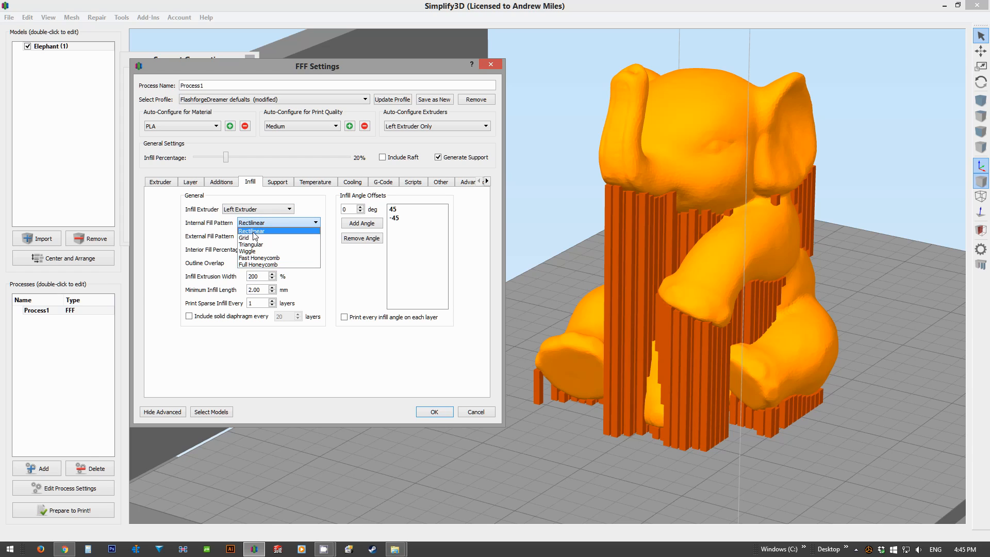
pyautogui.click(261, 266)
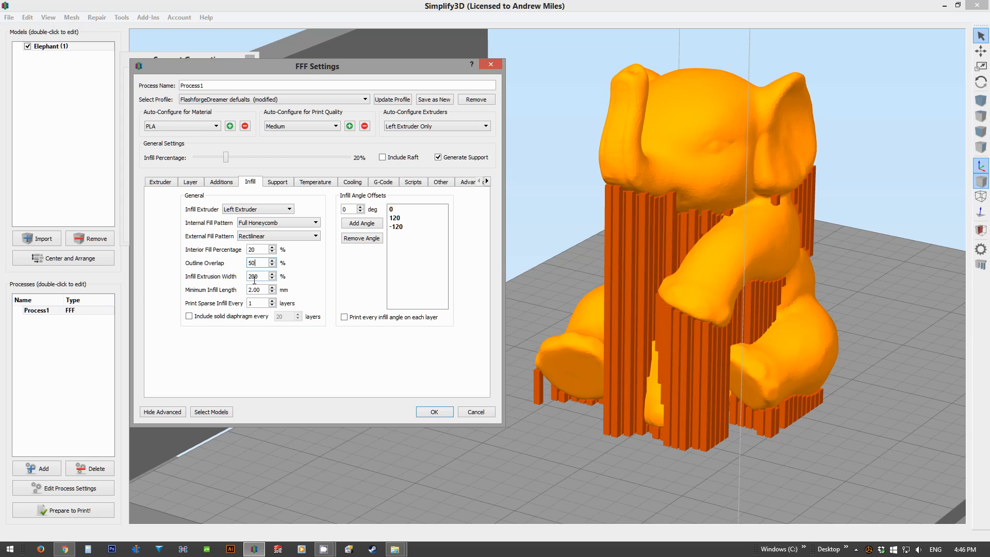
# Step: Try including a solid diaphragm in the infill, adjust its layer interval, and switch the option off again
pyautogui.moveTo(260, 288)
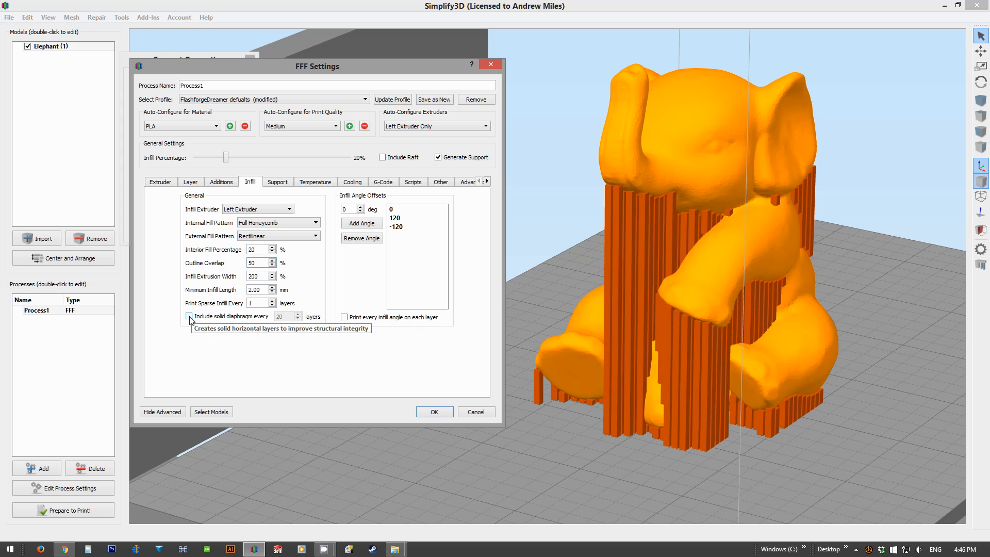
pyautogui.click(208, 318)
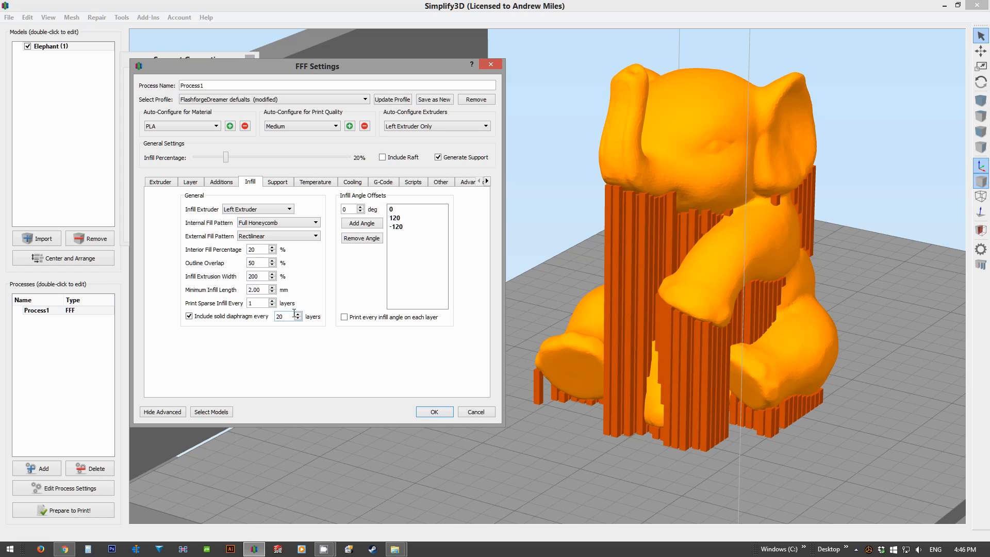
pyautogui.click(297, 314)
pyautogui.click(189, 316)
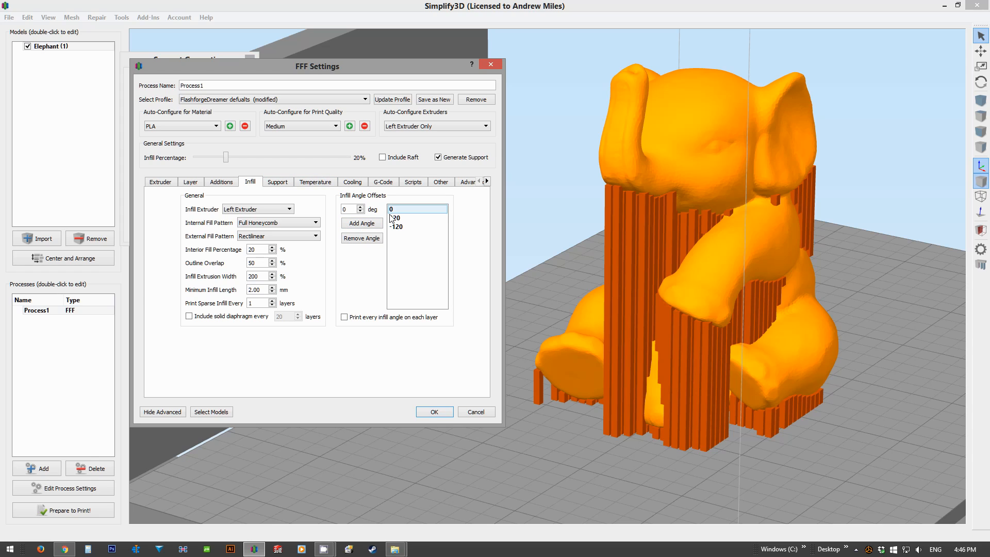
# Step: Open the support settings and toggle support material generation off and back on
pyautogui.click(278, 183)
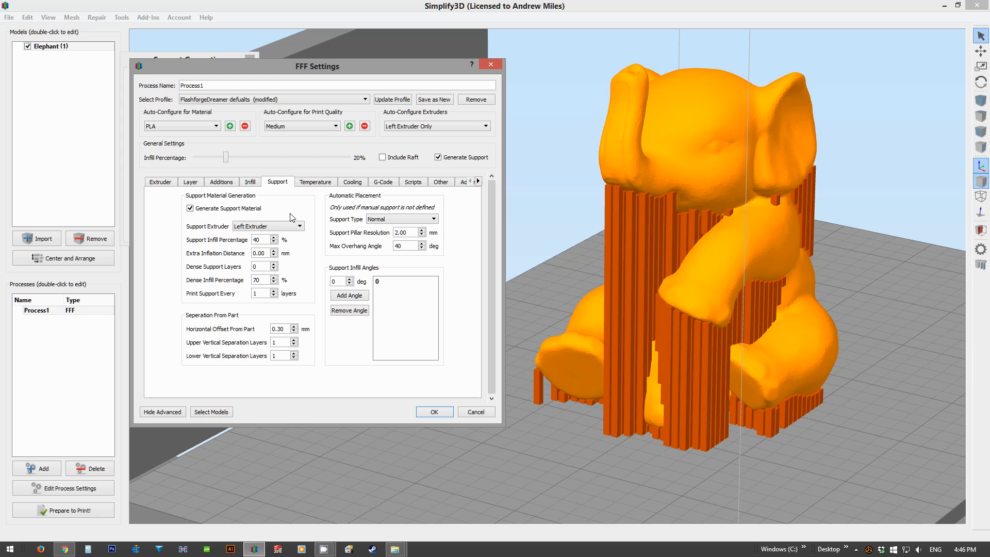
pyautogui.click(191, 209)
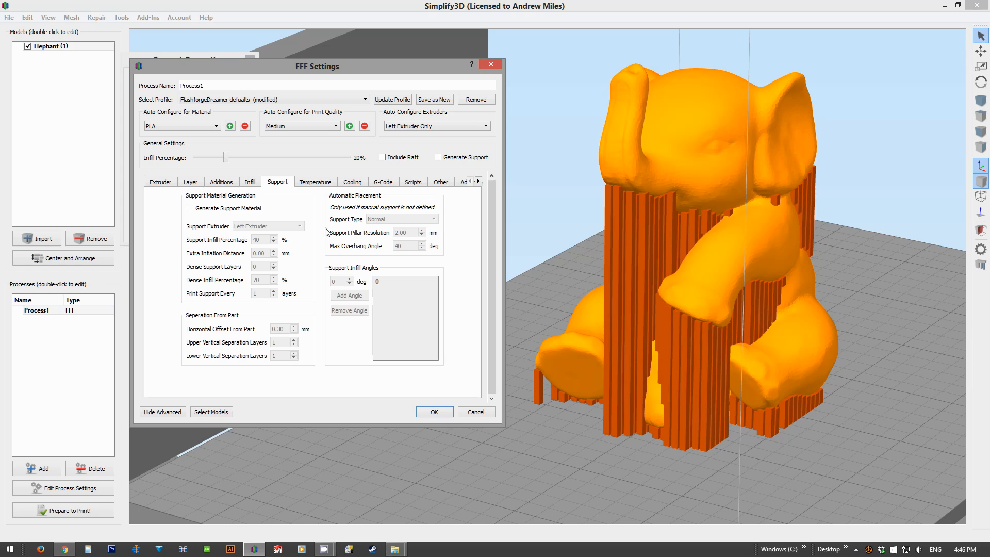
pyautogui.click(190, 208)
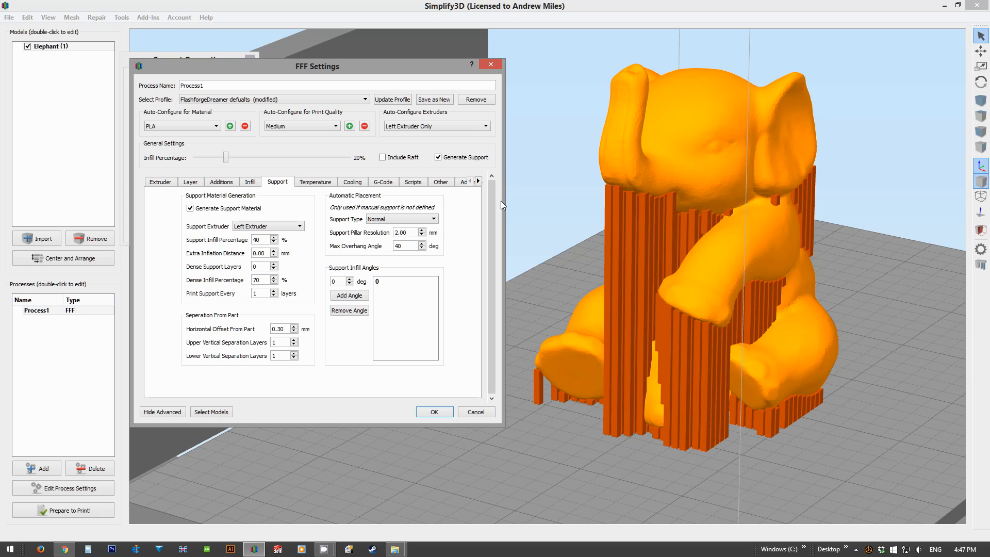
# Step: Set the support infill percentage to 50% and review the dense support and part separation settings
pyautogui.click(274, 238)
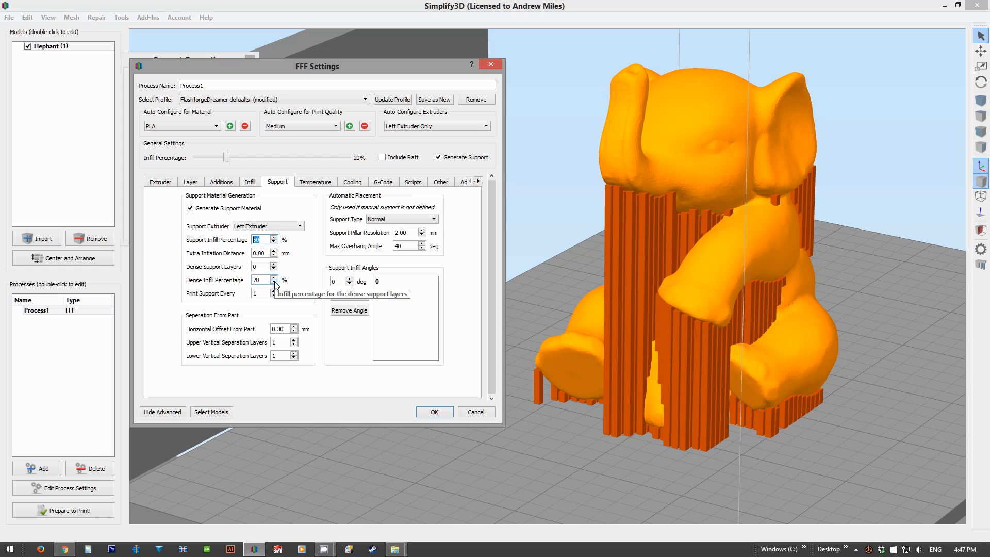
pyautogui.click(218, 265)
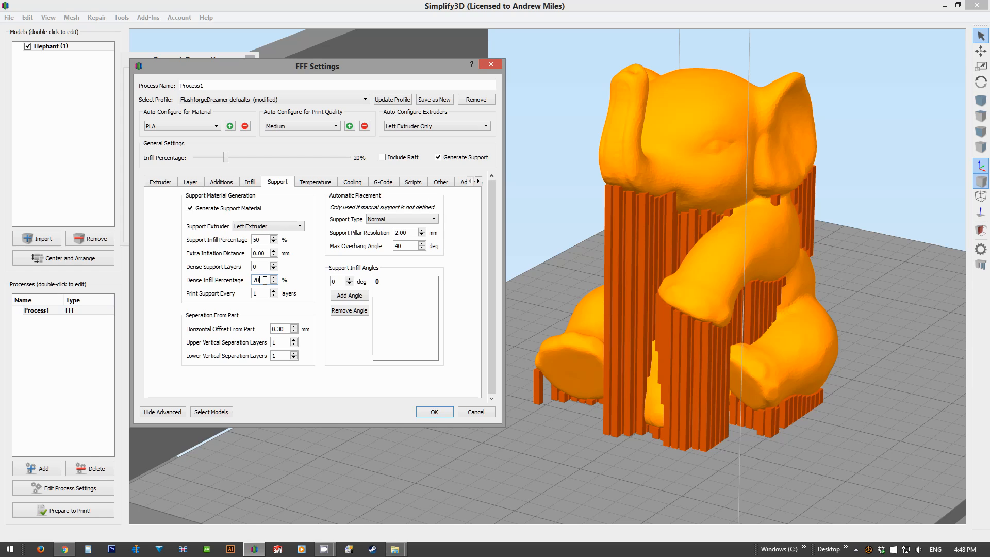
pyautogui.click(264, 281)
pyautogui.click(260, 267)
pyautogui.moveTo(283, 328)
# Step: Examine the temperature setpoints of the heated build platform and the left extruder
pyautogui.click(305, 184)
pyautogui.click(199, 232)
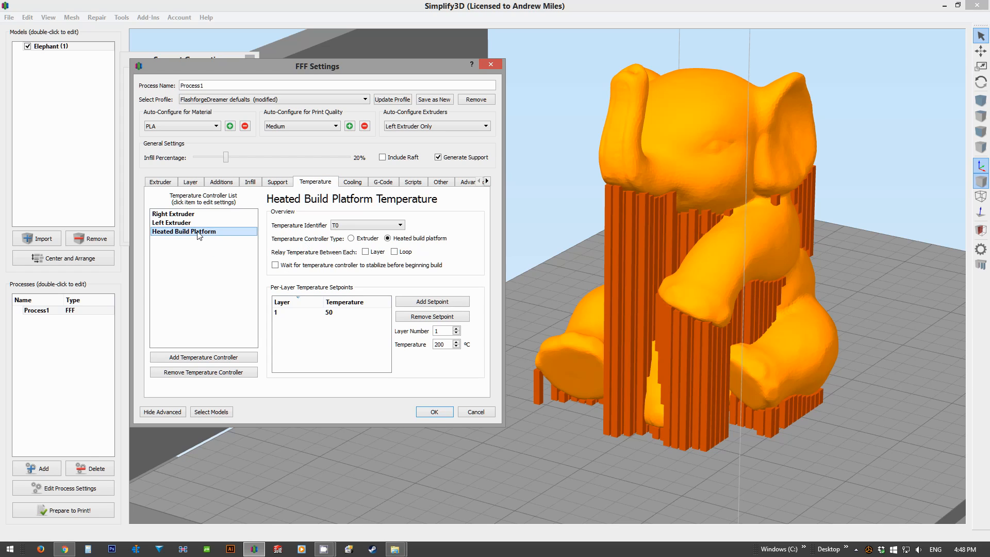
pyautogui.click(328, 312)
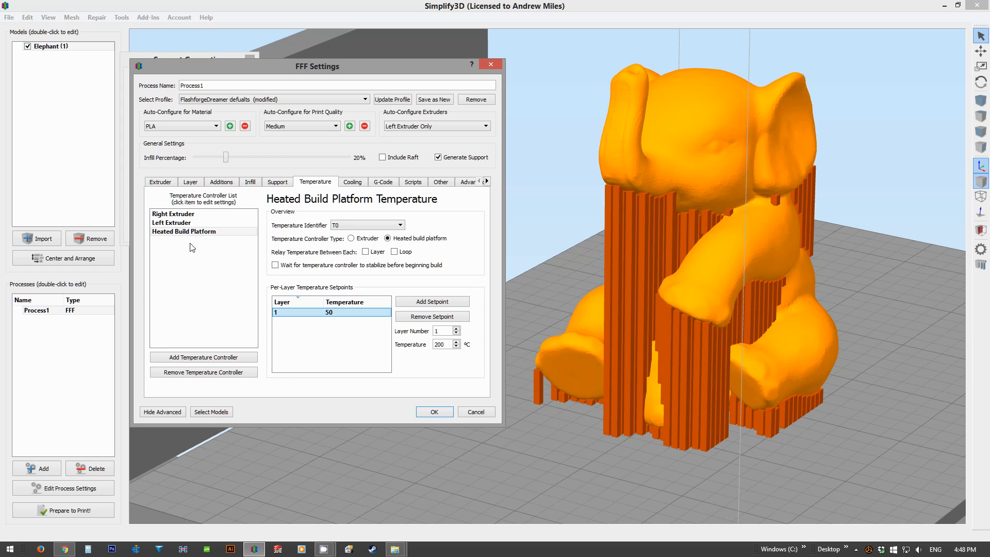
pyautogui.click(184, 225)
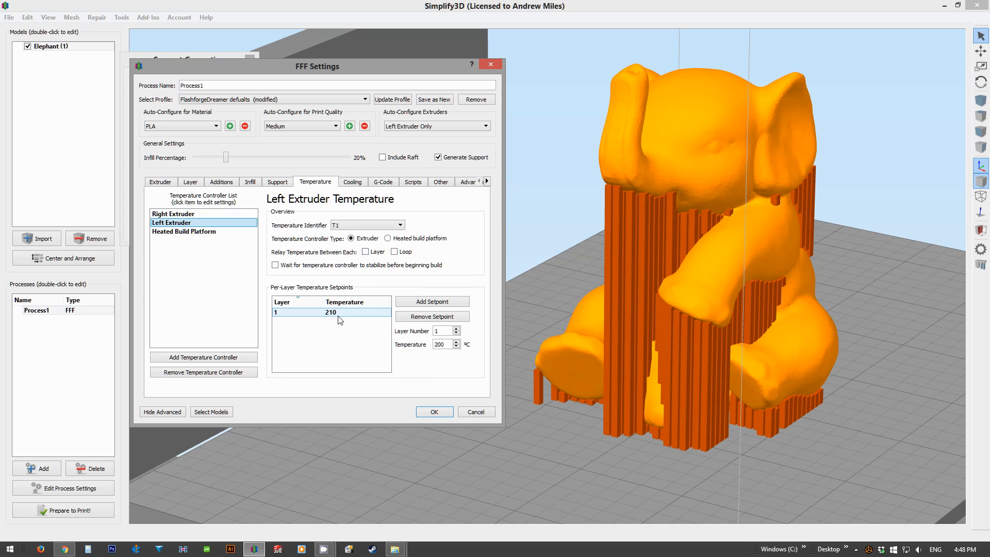
# Step: Examine the per-layer fan speed setpoints for layers 1 and 2 in the cooling settings, dismissing the desktop notification
pyautogui.click(352, 181)
pyautogui.click(196, 222)
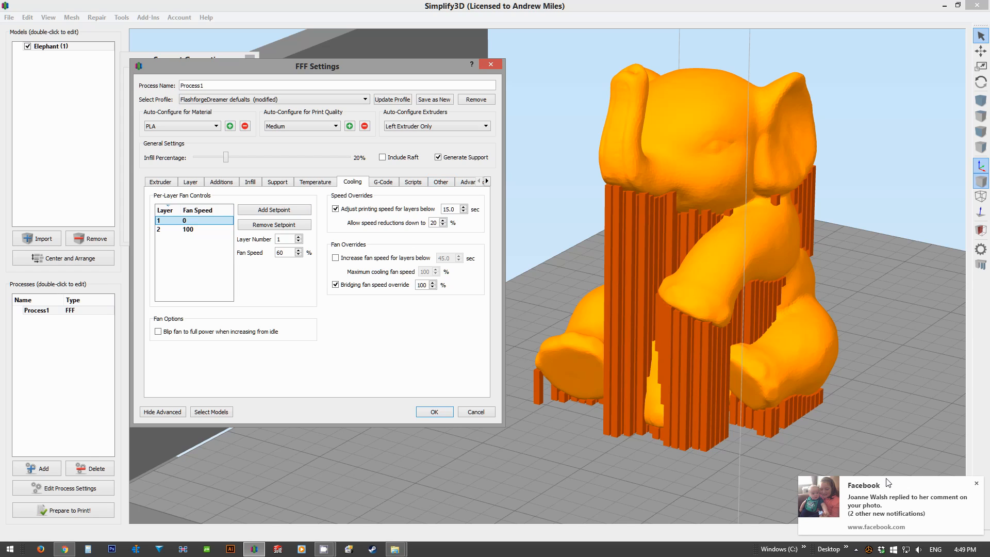
pyautogui.click(976, 483)
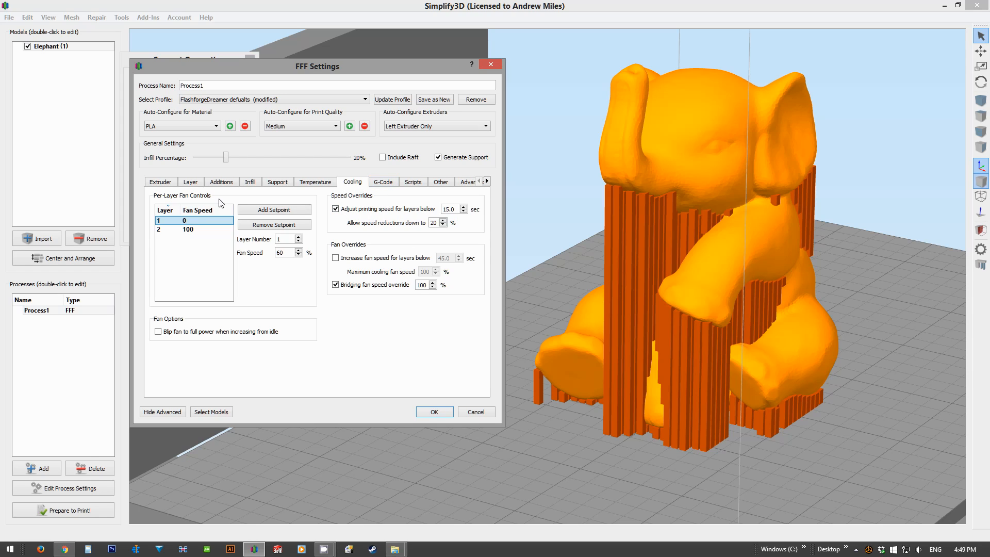
pyautogui.click(186, 230)
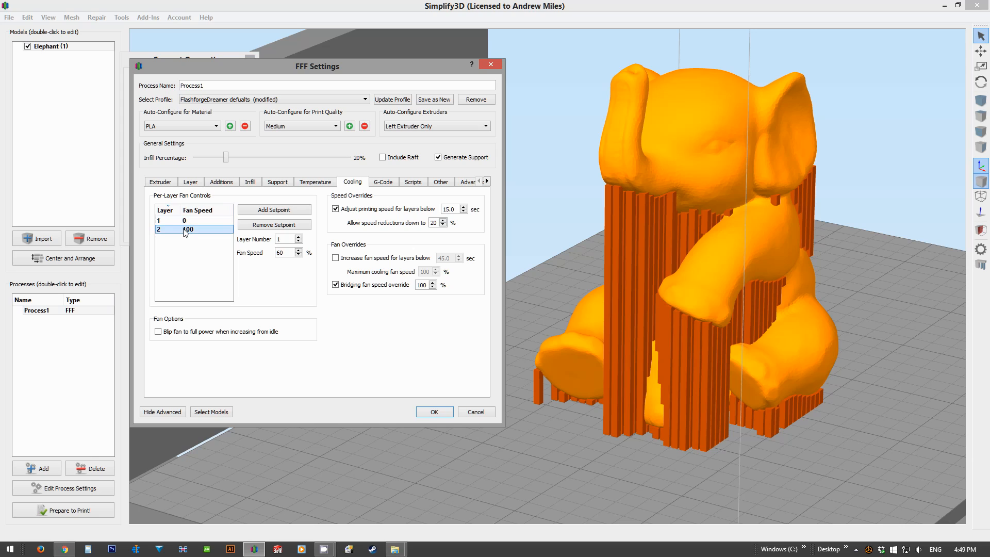
pyautogui.click(315, 182)
pyautogui.click(352, 181)
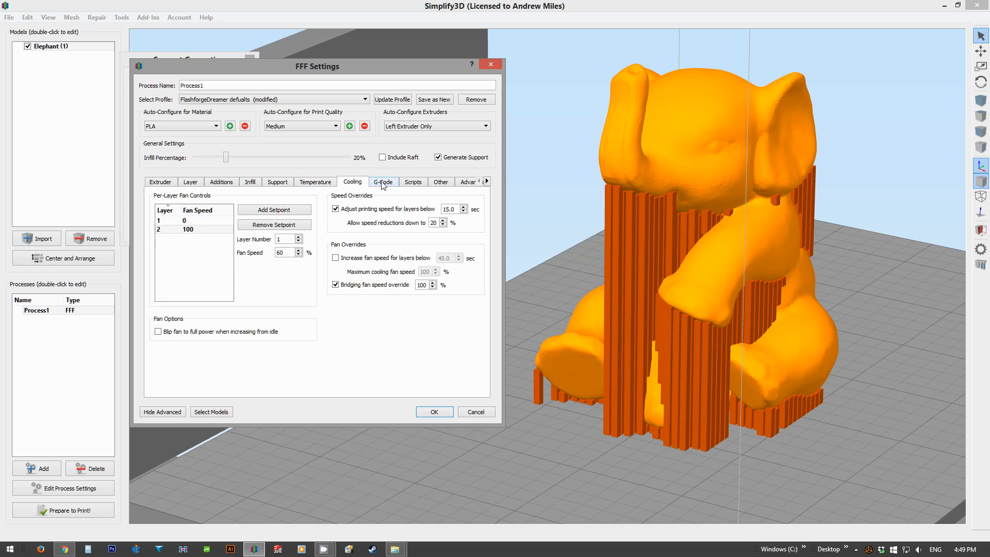
# Step: Examine the G-code settings and the available firmware types, keeping FlashForge Dreamer Firmware
pyautogui.click(383, 182)
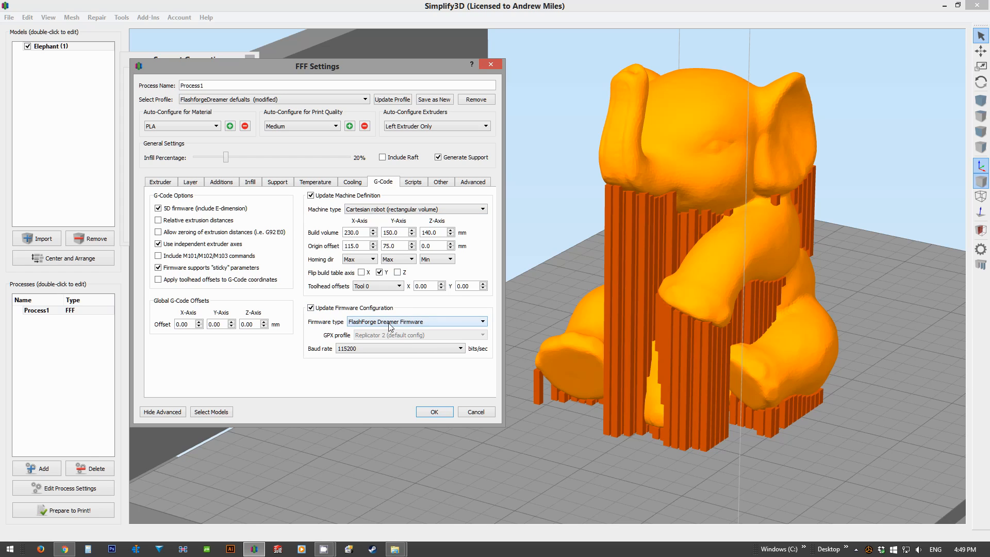
pyautogui.click(434, 325)
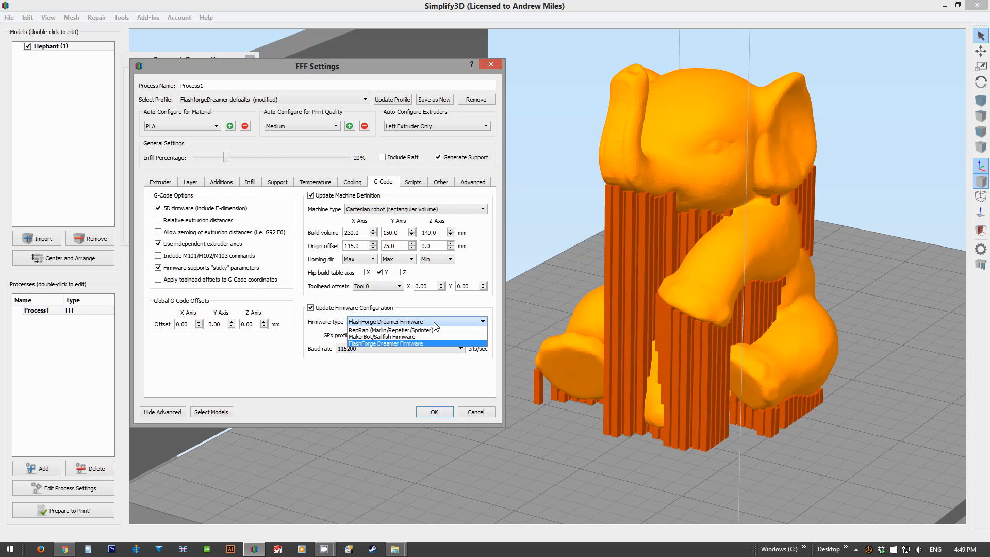
pyautogui.click(434, 323)
# Step: Examine the starting script, especially the color values in the M146 command that turns the lights on
pyautogui.click(412, 182)
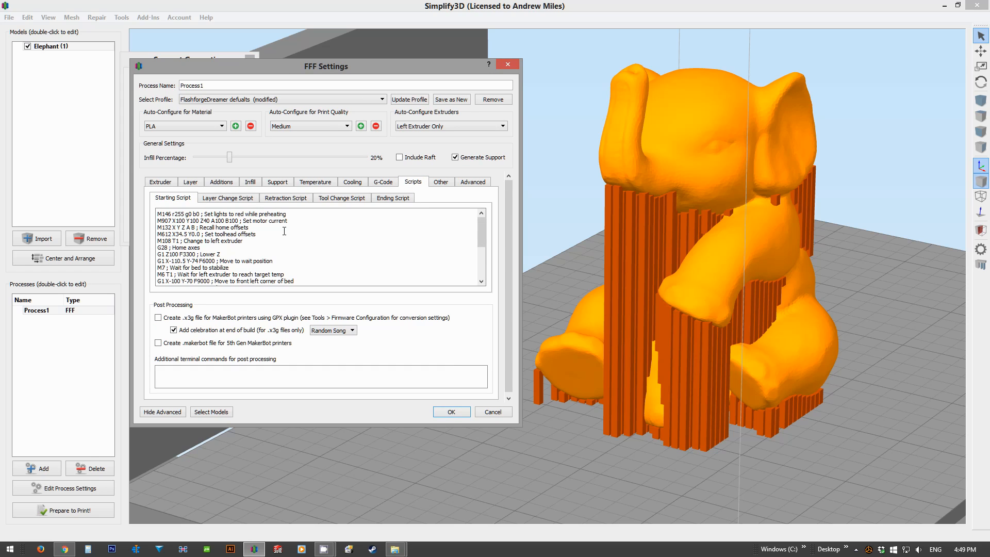
pyautogui.moveTo(481, 227); pyautogui.dragTo(478, 262)
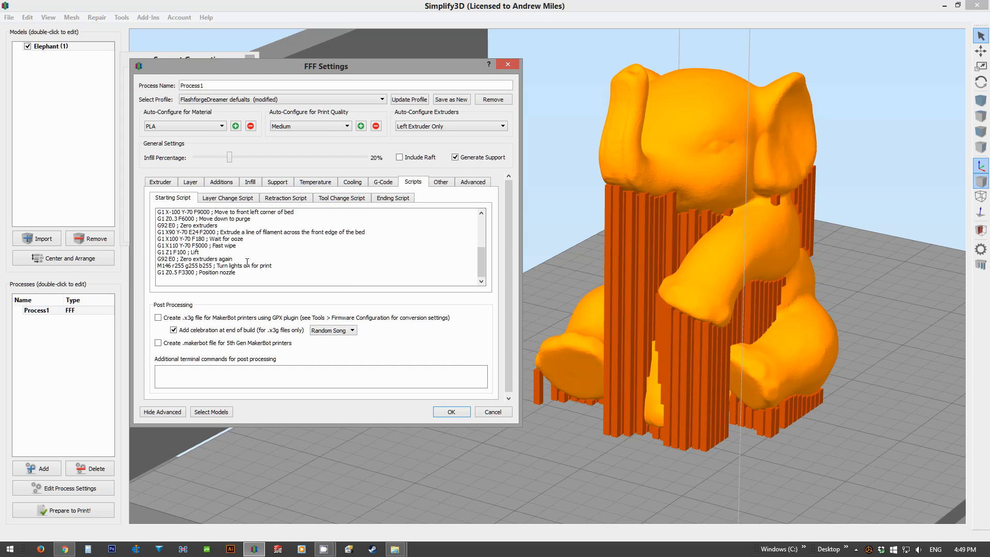
pyautogui.moveTo(174, 266); pyautogui.dragTo(214, 267)
pyautogui.click(169, 266)
pyautogui.moveTo(170, 266); pyautogui.dragTo(211, 266)
pyautogui.click(267, 269)
pyautogui.moveTo(213, 266); pyautogui.dragTo(178, 266)
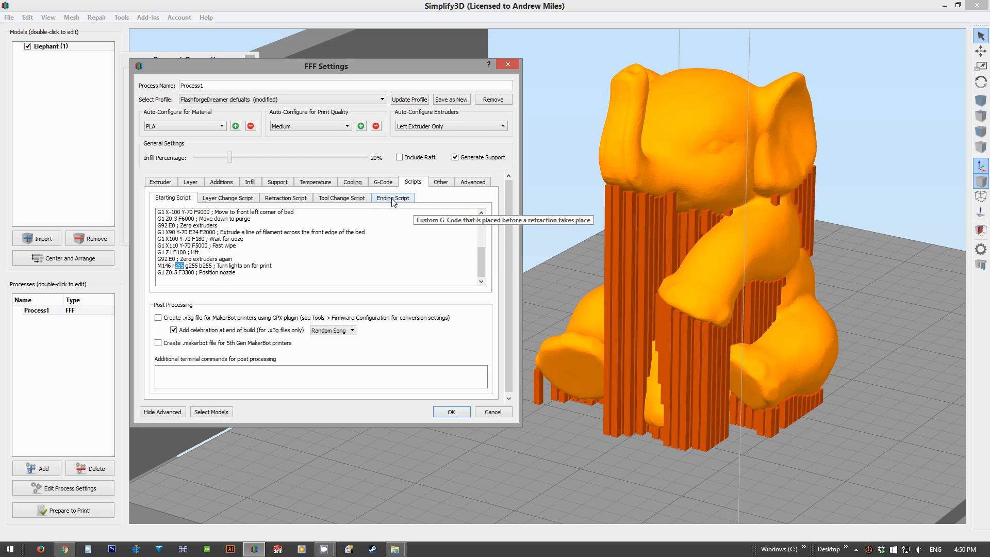
# Step: Examine the layer change, retraction, tool change and ending scripts, including the M146 light values in the ending script
pyautogui.click(226, 199)
pyautogui.click(283, 200)
pyautogui.click(333, 200)
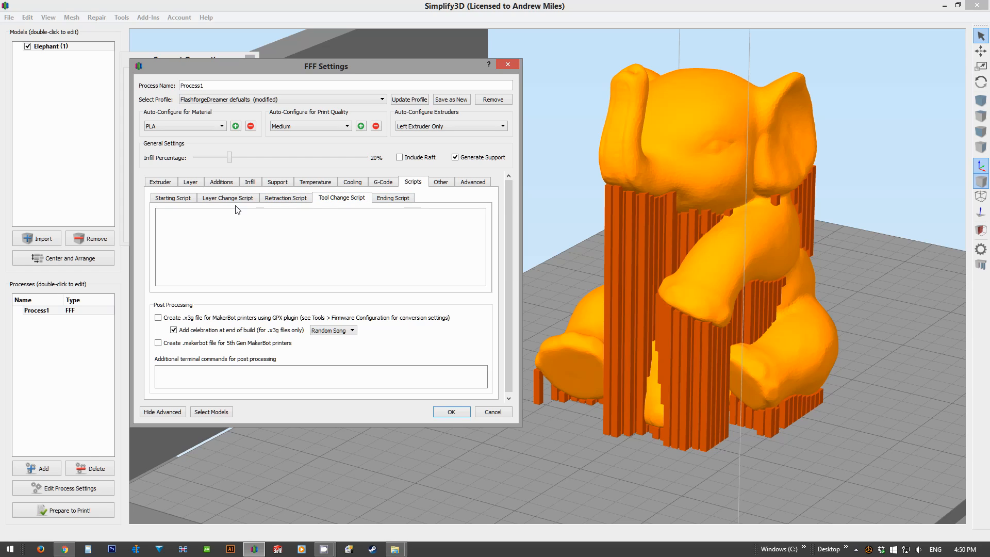
pyautogui.click(393, 199)
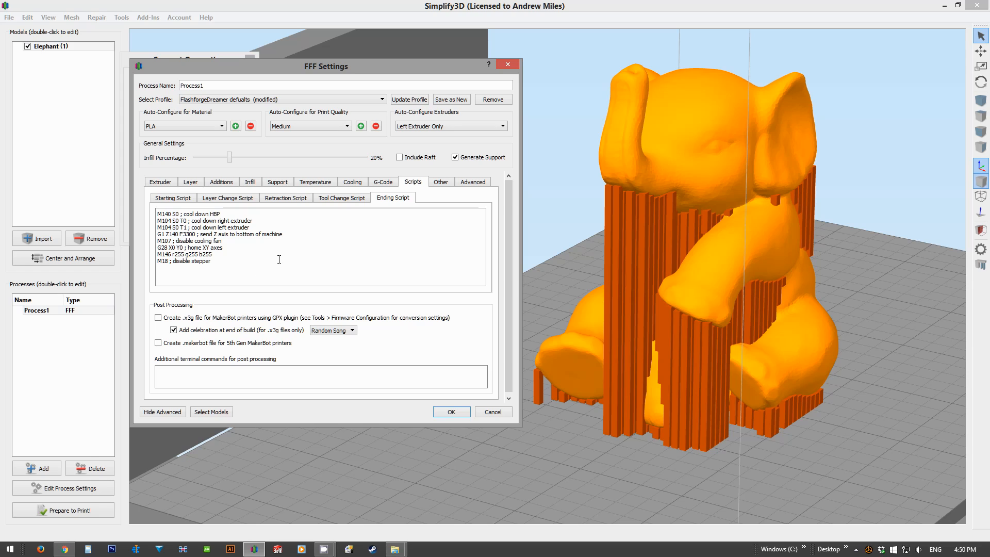
pyautogui.moveTo(172, 254); pyautogui.dragTo(215, 255)
pyautogui.click(223, 259)
# Step: Try a higher default printing speed before restoring 50 mm/s
pyautogui.click(448, 182)
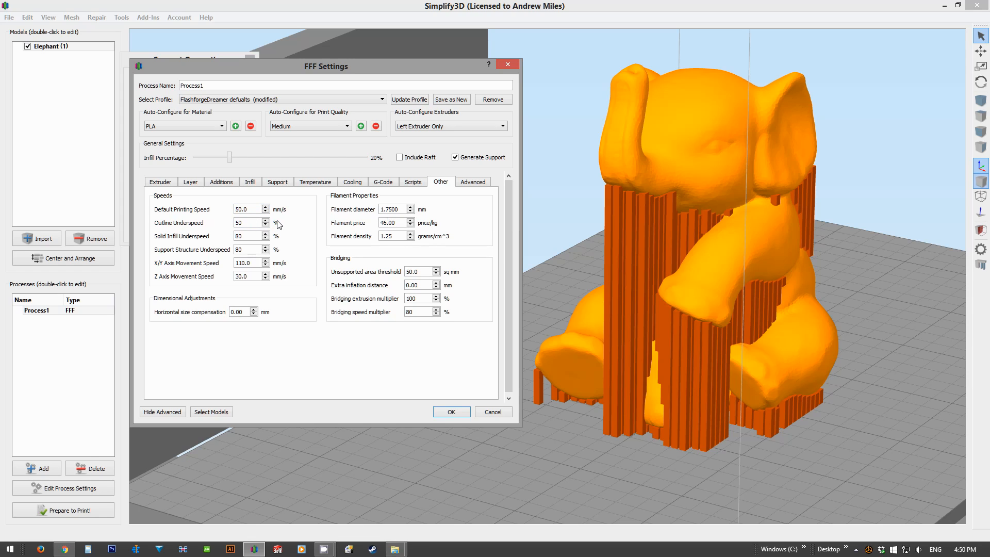
pyautogui.click(265, 207)
pyautogui.click(265, 207)
pyautogui.click(265, 211)
# Step: Set the left extruder's extrusion multiplier to 1.05
pyautogui.click(170, 182)
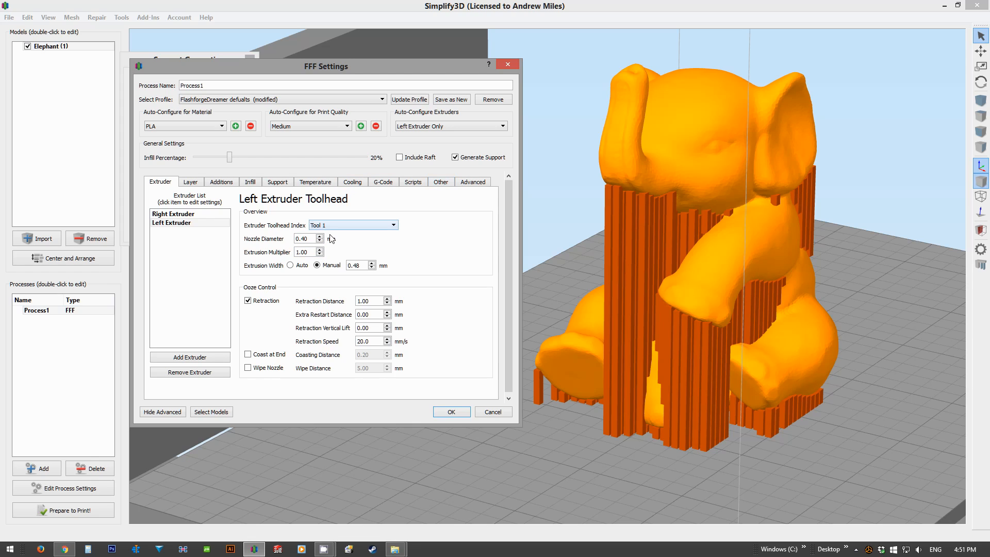
pyautogui.moveTo(307, 251); pyautogui.dragTo(295, 251)
pyautogui.click(351, 250)
pyautogui.click(319, 250)
# Step: Examine the default printing speed, outline, solid infill and support underspeeds, and the axis movement speeds
pyautogui.click(440, 182)
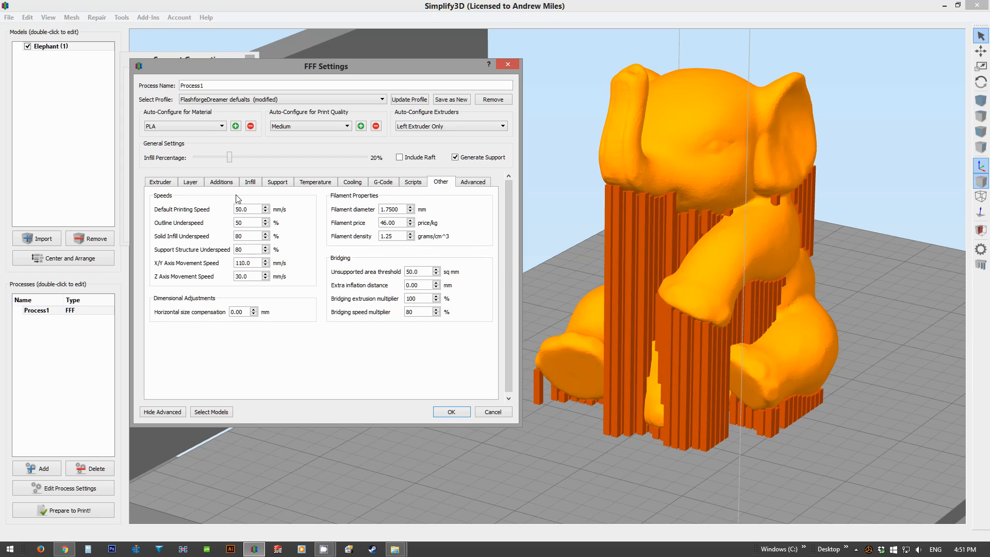
pyautogui.doubleClick(238, 208)
pyautogui.click(198, 230)
pyautogui.doubleClick(238, 222)
pyautogui.click(240, 209)
pyautogui.doubleClick(238, 235)
pyautogui.press('Tab')
pyautogui.press('Tab')
pyautogui.click(237, 264)
# Step: Set the left extruder's retraction distance to 1.60 mm and review its retraction speed
pyautogui.click(155, 180)
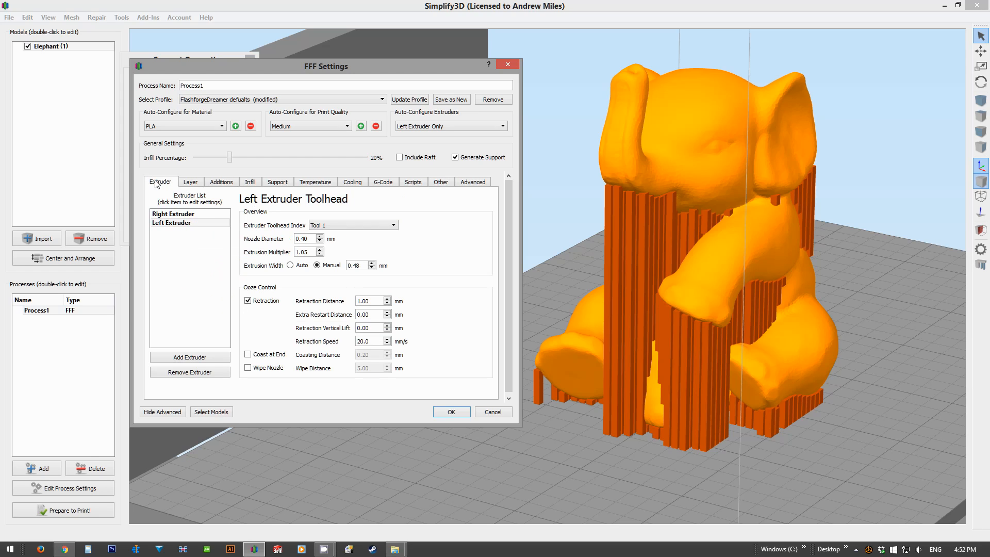
pyautogui.click(369, 340)
pyautogui.doubleClick(371, 299)
pyautogui.click(387, 298)
pyautogui.click(387, 299)
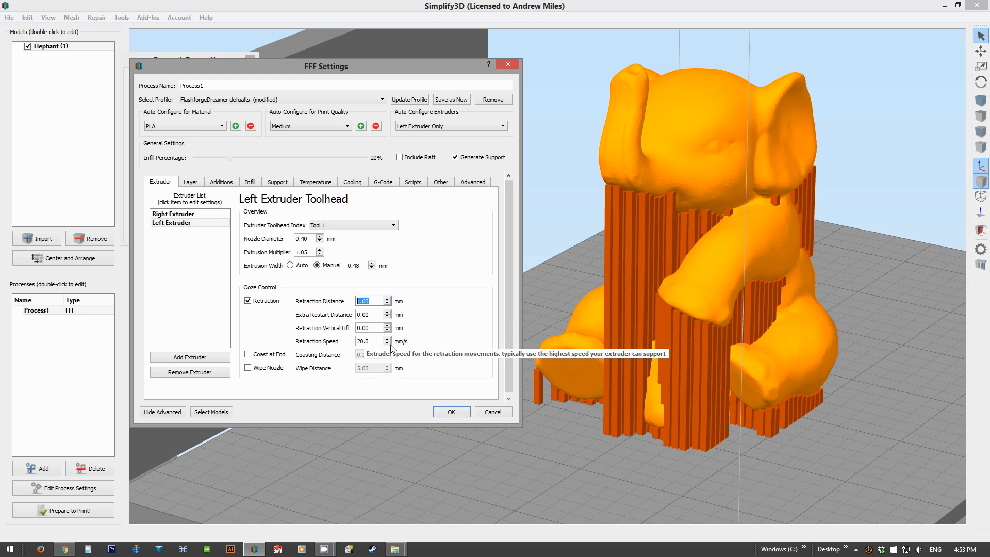
pyautogui.click(444, 342)
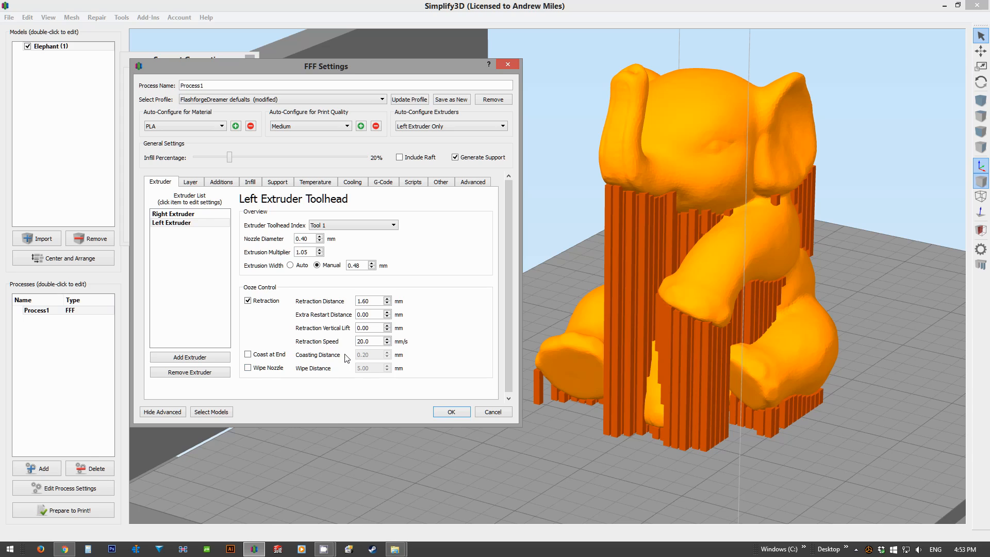
# Step: Set the X/Y axis movement speed to 115 mm/s
pyautogui.click(438, 183)
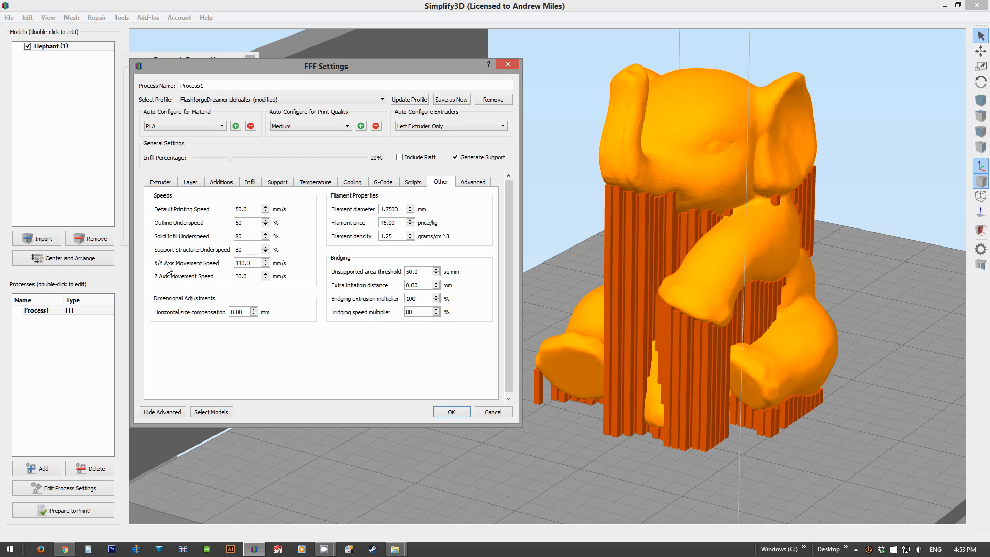
pyautogui.click(266, 261)
pyautogui.click(266, 265)
pyautogui.click(297, 259)
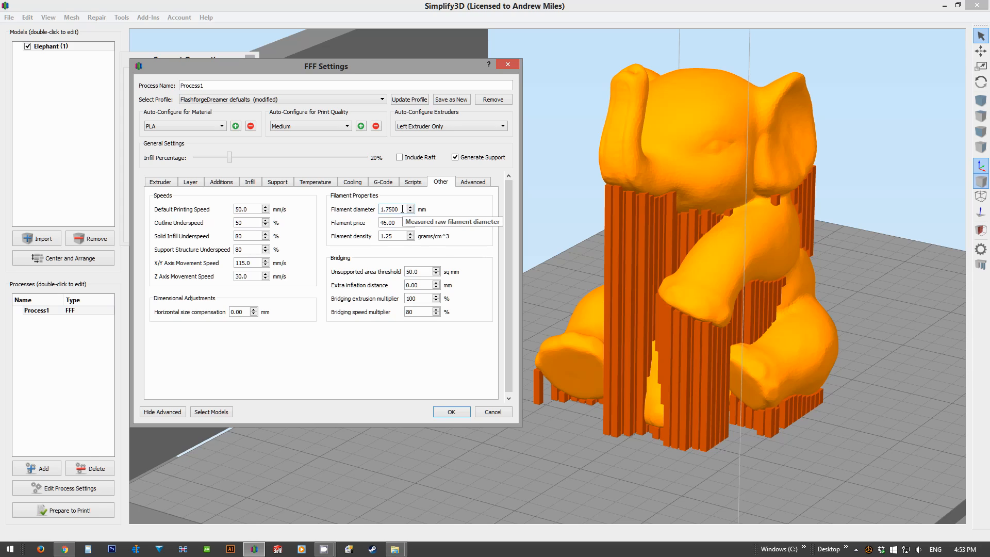
# Step: Review the filament diameter and filament price used for the material cost calculation
pyautogui.moveTo(400, 209); pyautogui.dragTo(378, 209)
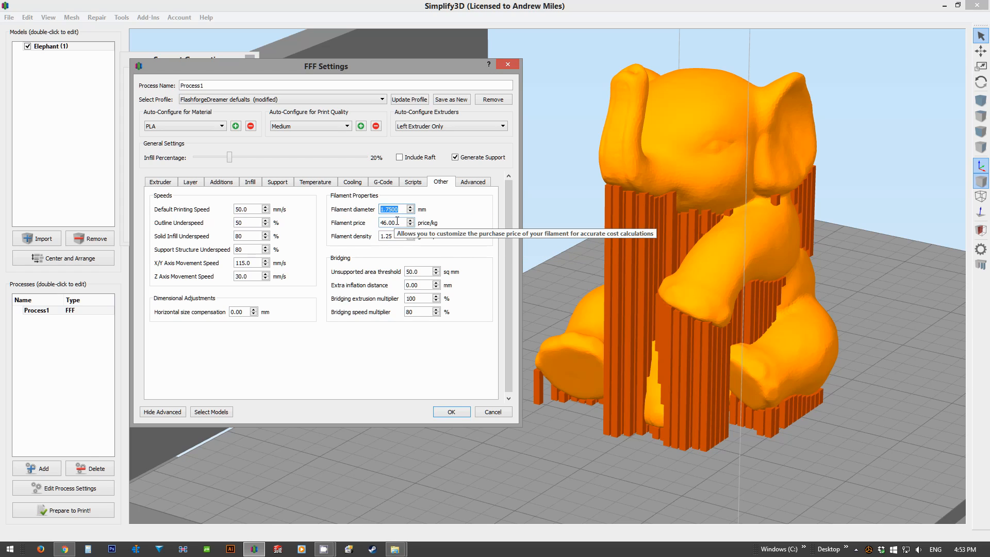
pyautogui.press('Tab')
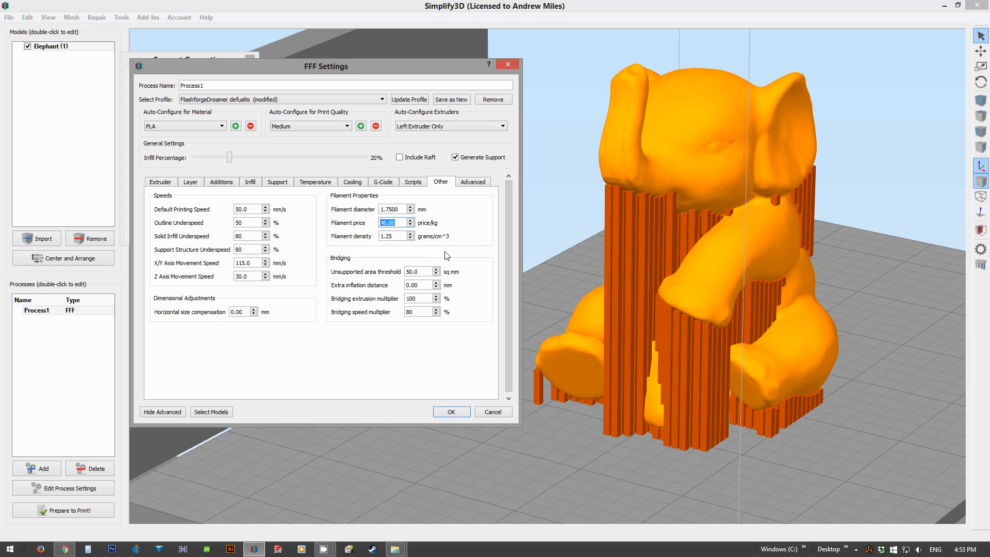
pyautogui.moveTo(292, 92); pyautogui.dragTo(290, 88)
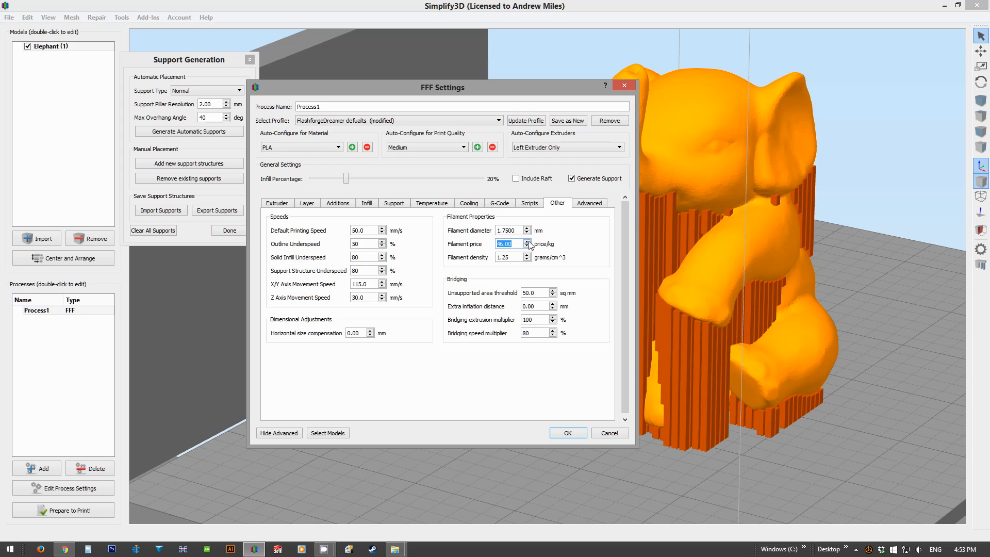
pyautogui.click(586, 255)
# Step: Review the advanced process options, update the FlashforgeDreamer profile with the modified settings, and accept the FFF settings
pyautogui.click(588, 204)
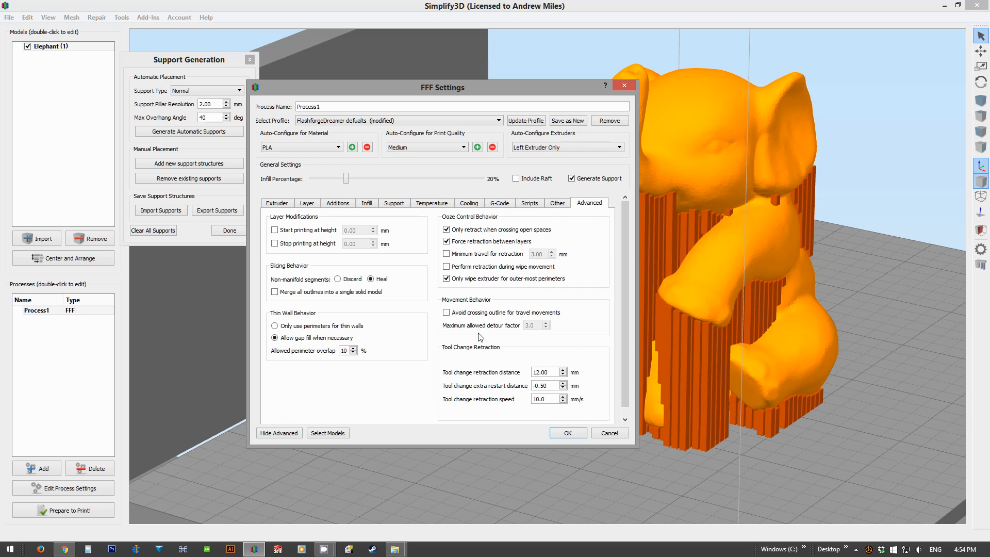
pyautogui.click(525, 122)
pyautogui.click(567, 434)
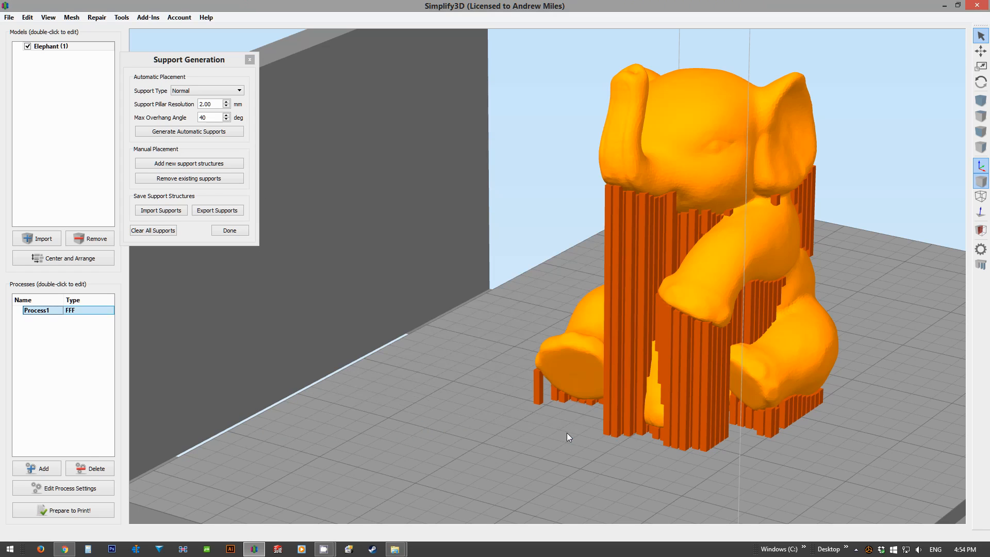
# Step: Finish support generation and slice the elephant into a toolpath preview
pyautogui.click(230, 231)
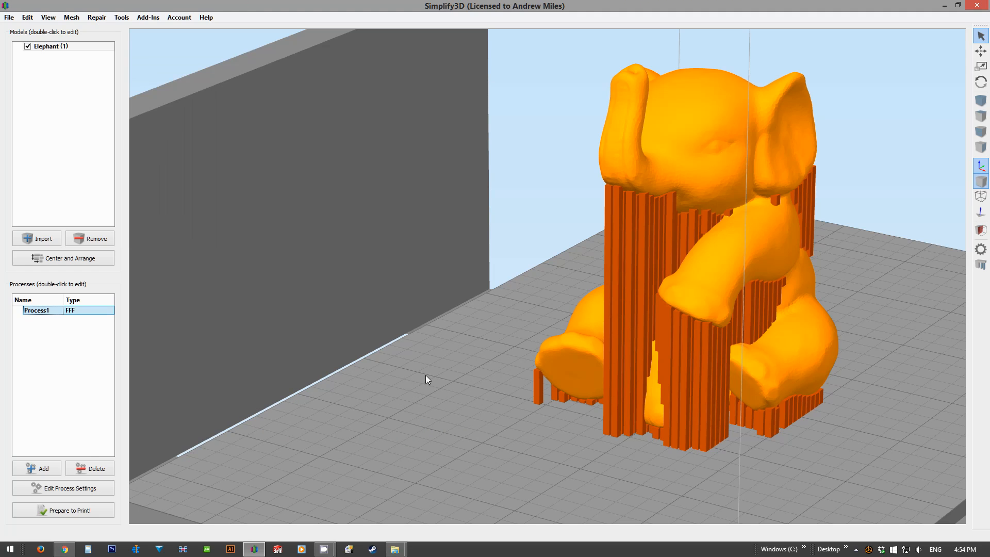
pyautogui.click(60, 512)
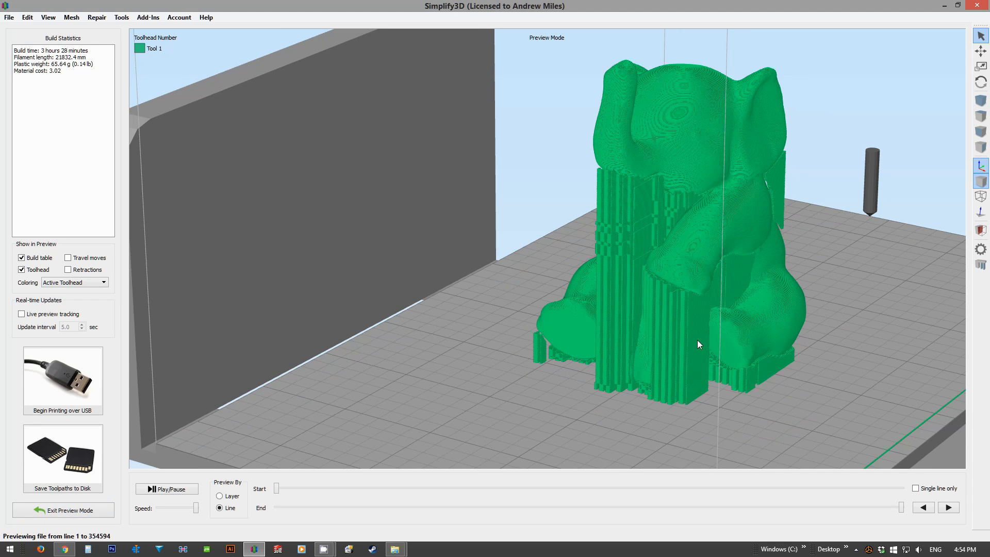
pyautogui.moveTo(532, 252); pyautogui.dragTo(566, 258)
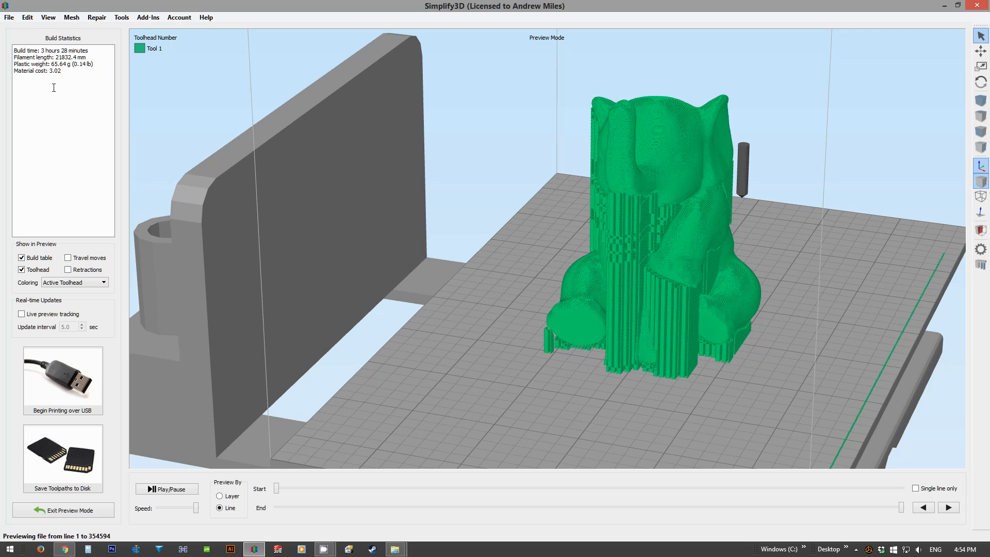
# Step: Examine the build statistics for build time, plastic weight and material cost, and view the sliced elephant from several angles
pyautogui.moveTo(38, 50); pyautogui.dragTo(93, 48)
pyautogui.click(78, 69)
pyautogui.scroll(5, 652, 253)
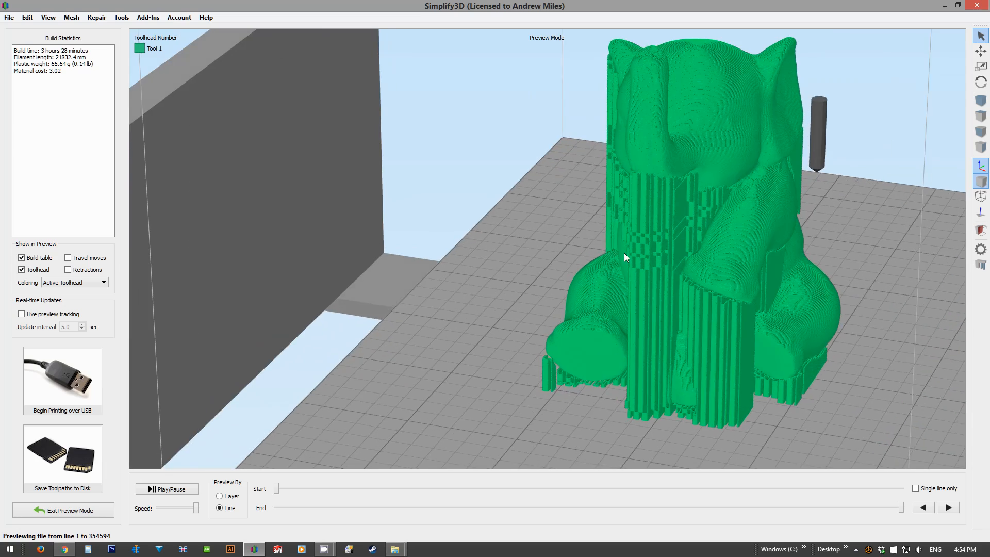
pyautogui.moveTo(564, 227); pyautogui.dragTo(476, 210)
pyautogui.moveTo(473, 207); pyautogui.dragTo(423, 306, button='right')
pyautogui.moveTo(50, 64); pyautogui.dragTo(66, 63)
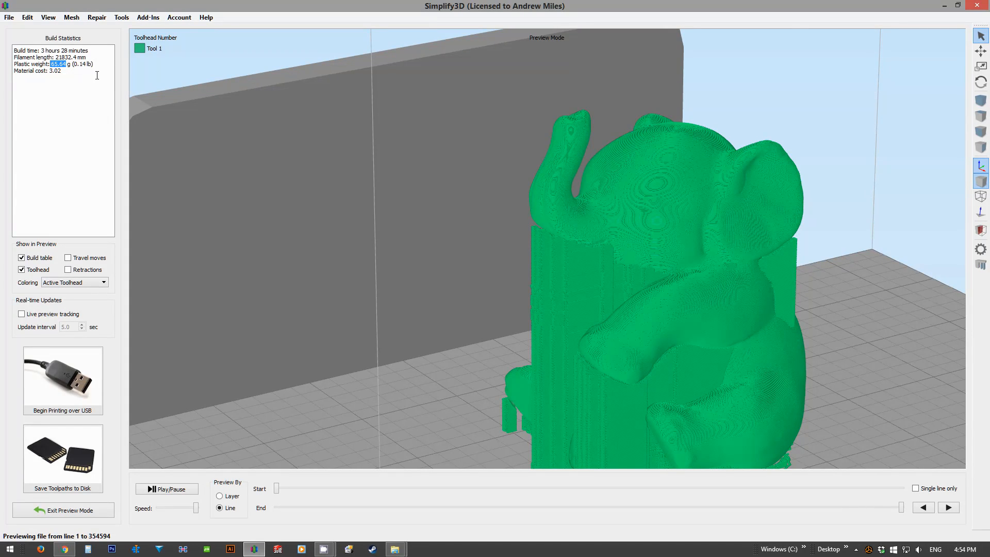
pyautogui.moveTo(48, 70); pyautogui.dragTo(60, 73)
pyautogui.scroll(-3, 461, 282)
pyautogui.moveTo(461, 280); pyautogui.dragTo(438, 335)
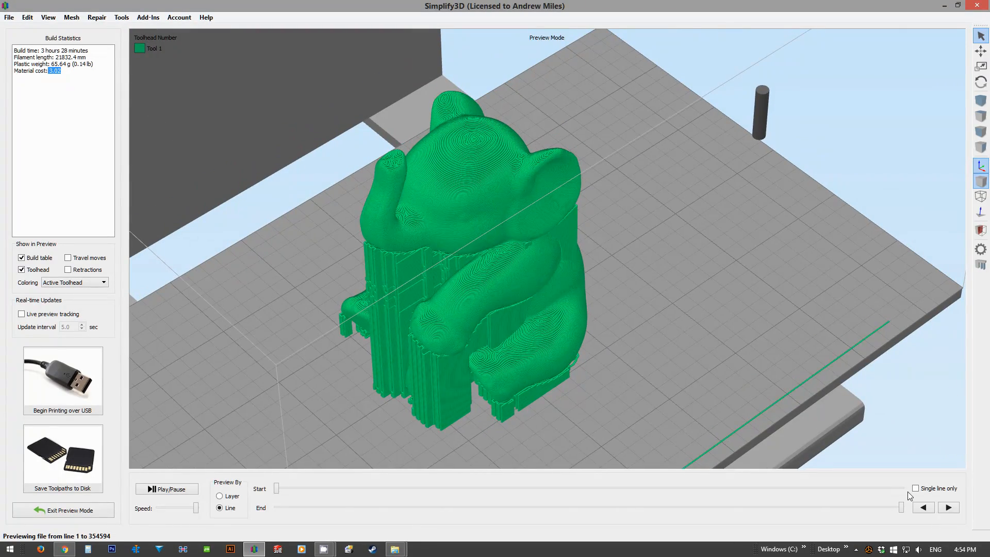
# Step: Scrub the end of the toolpath preview back to line 185782 to inspect the elephant's internal infill
pyautogui.moveTo(901, 507); pyautogui.dragTo(772, 501)
pyautogui.scroll(5, 638, 353)
pyautogui.click(922, 507)
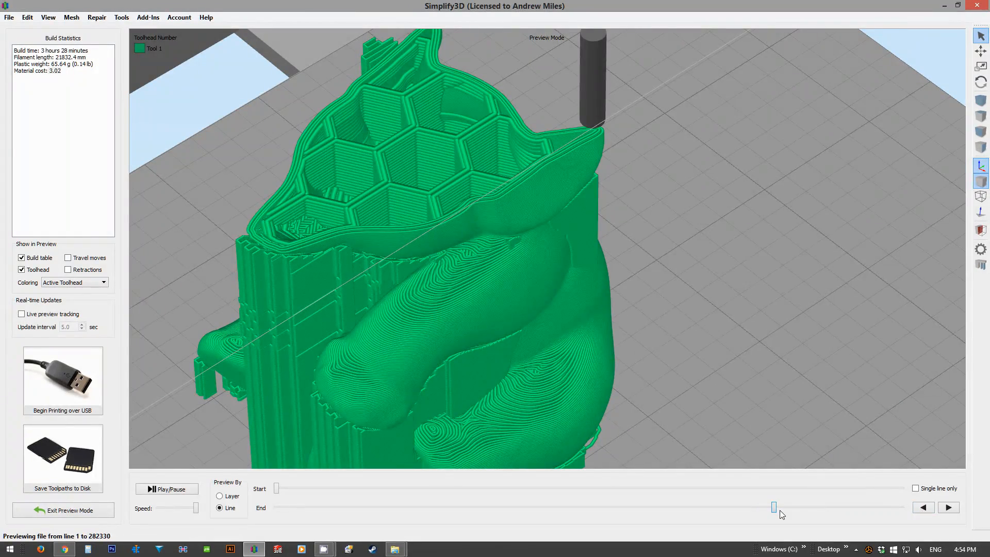
pyautogui.moveTo(747, 509); pyautogui.dragTo(362, 509)
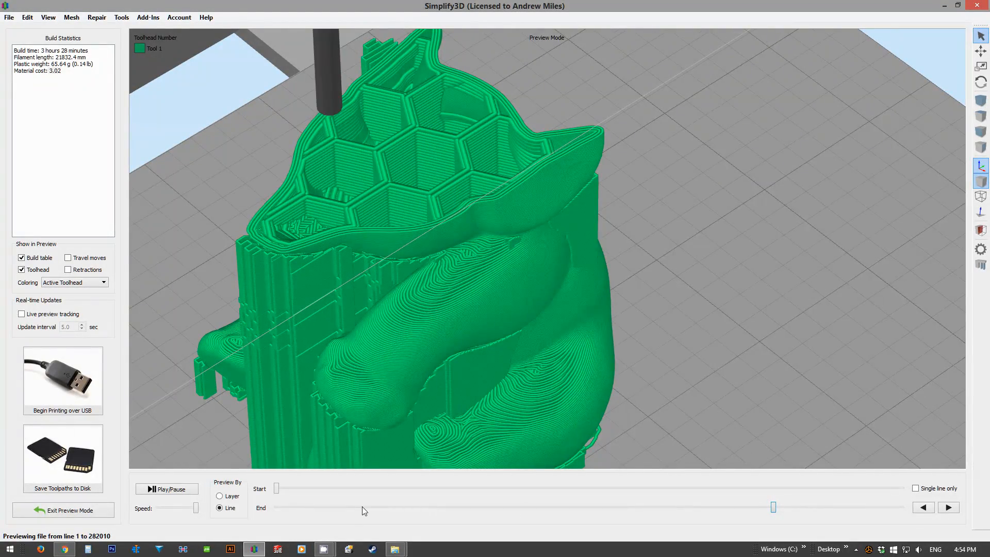
pyautogui.moveTo(766, 509); pyautogui.dragTo(603, 508)
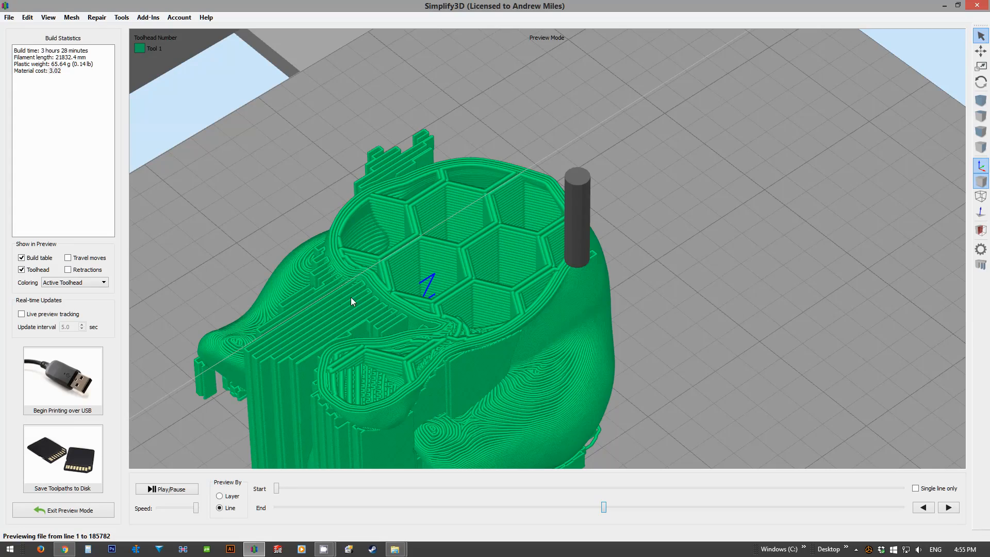
# Step: Inspect the supports beneath the elephant's arm and extend the preview to line 200118
pyautogui.moveTo(315, 319); pyautogui.dragTo(536, 359)
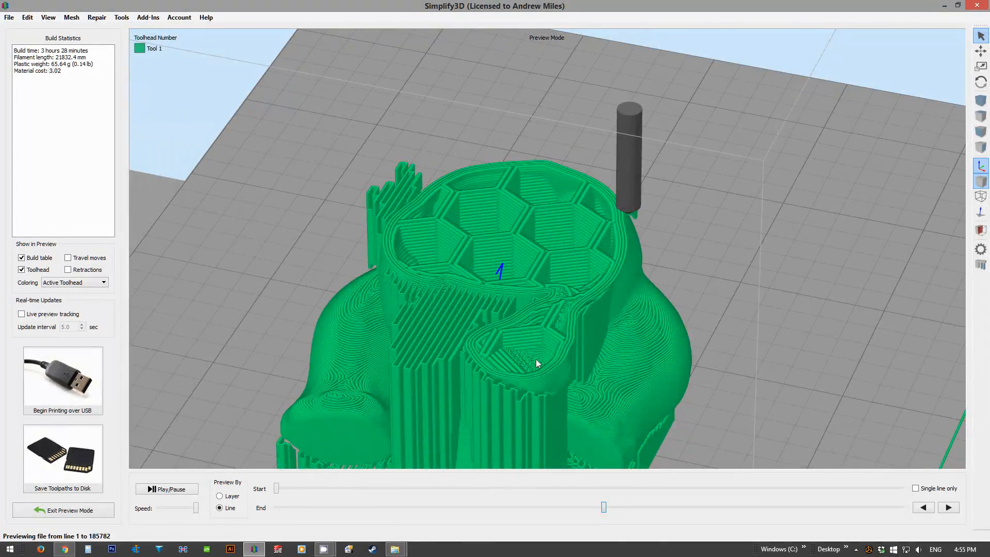
pyautogui.scroll(5, 536, 359)
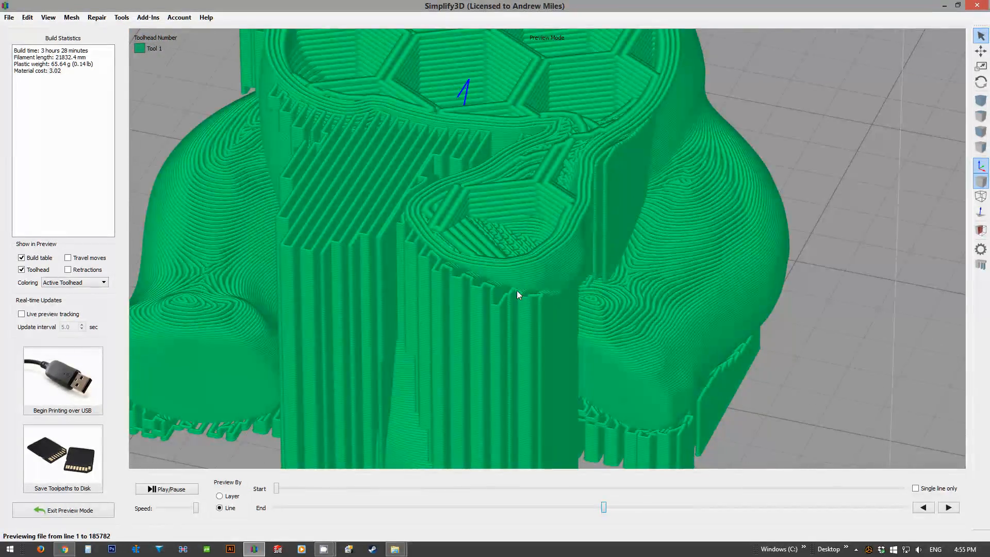
pyautogui.moveTo(603, 508); pyautogui.dragTo(635, 482)
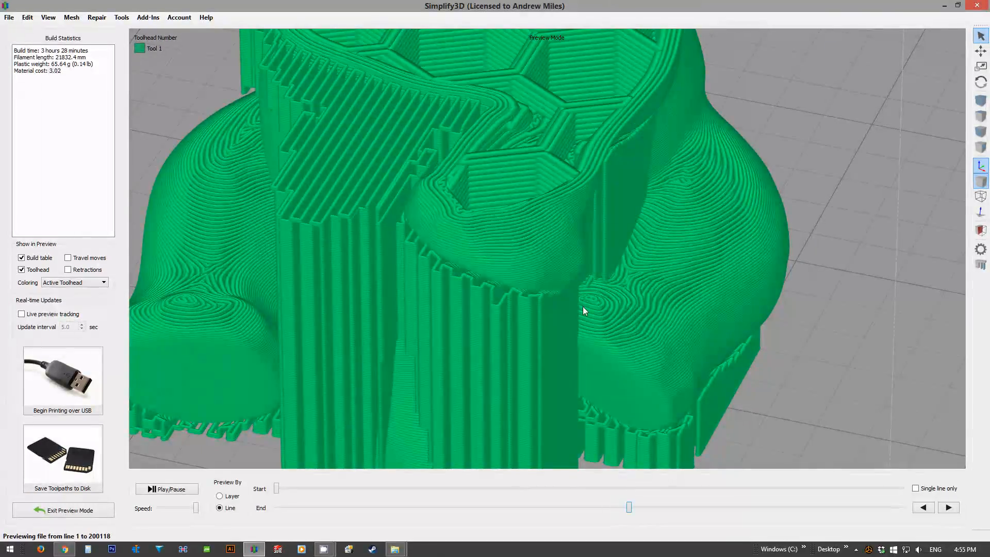
pyautogui.moveTo(580, 297); pyautogui.dragTo(541, 170)
# Step: Rewind the preview to line 1 and play the print simulation line by line
pyautogui.moveTo(629, 507); pyautogui.dragTo(269, 545)
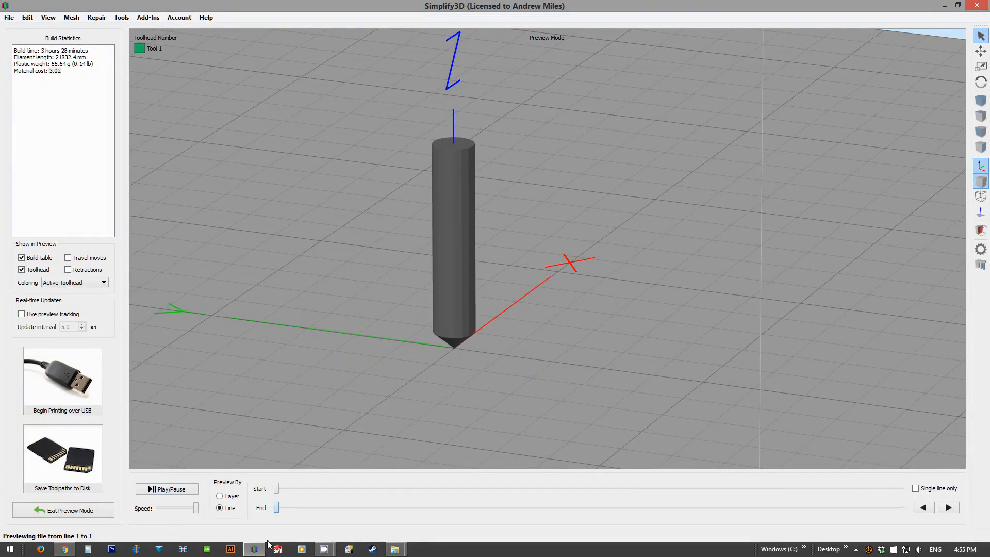
pyautogui.click(187, 491)
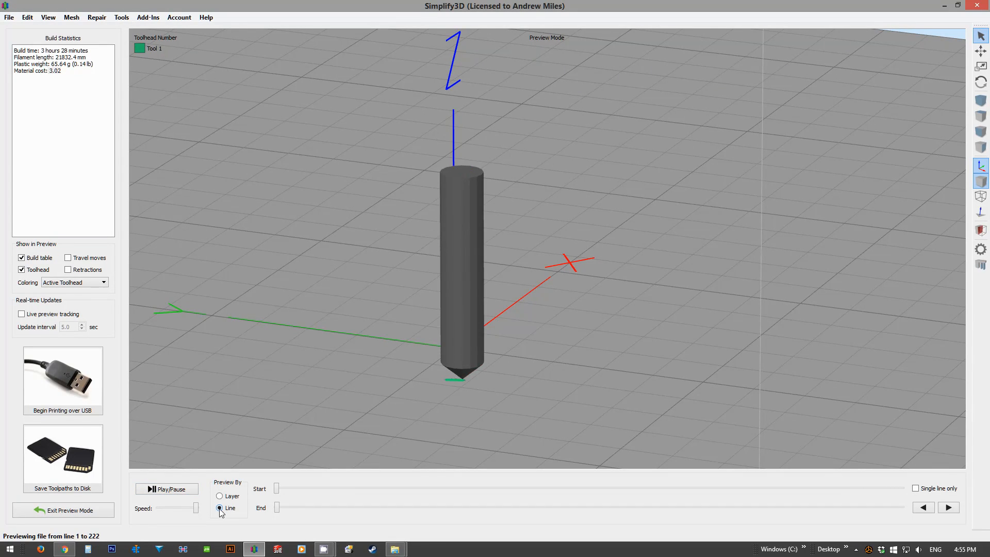
pyautogui.scroll(-3, 262, 305)
pyautogui.moveTo(254, 269); pyautogui.dragTo(275, 243, button='right')
pyautogui.moveTo(276, 243); pyautogui.dragTo(314, 284)
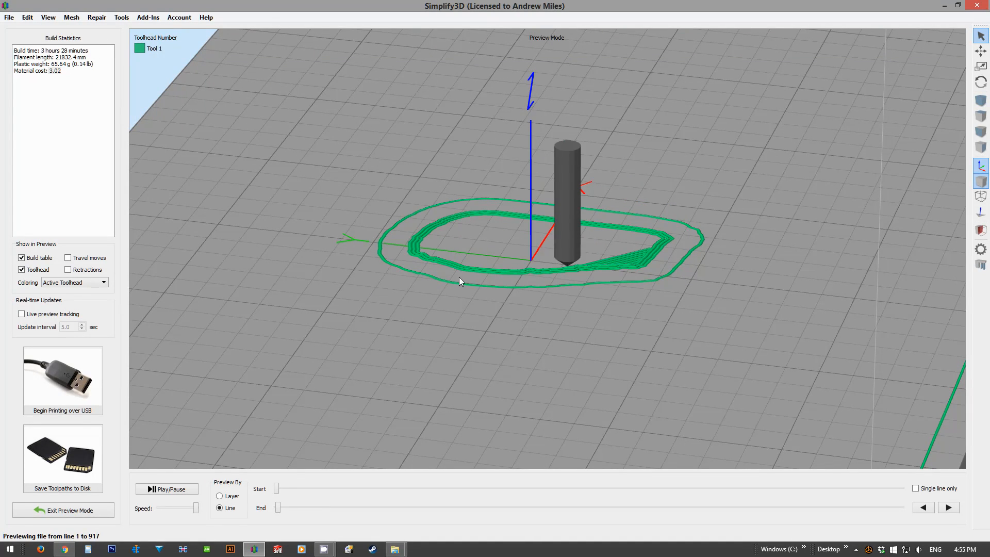
# Step: Examine the skirt outline, solid bottom layers and support lines as the first layers are simulated
pyautogui.scroll(5, 495, 225)
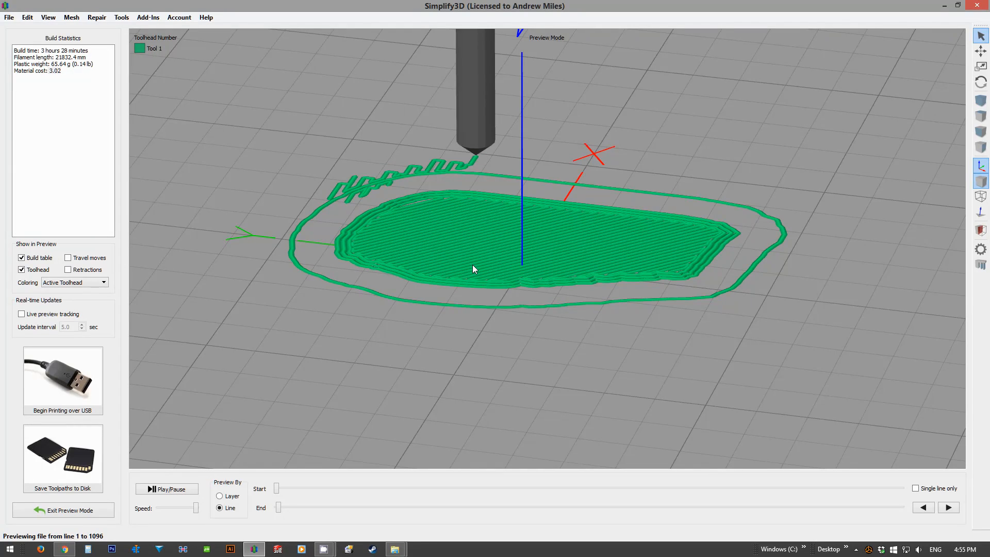
pyautogui.scroll(1, 516, 271)
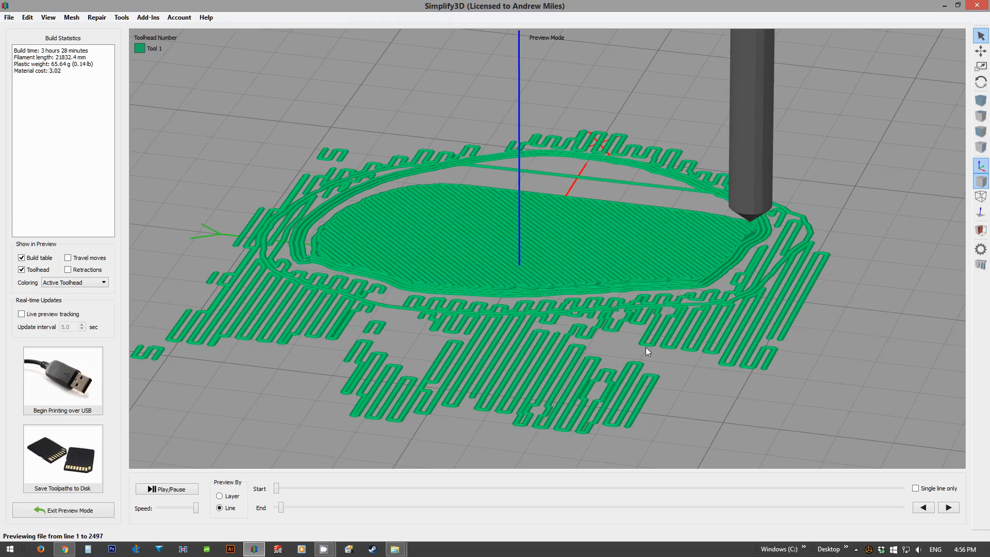
pyautogui.scroll(5, 645, 347)
pyautogui.scroll(-3, 680, 343)
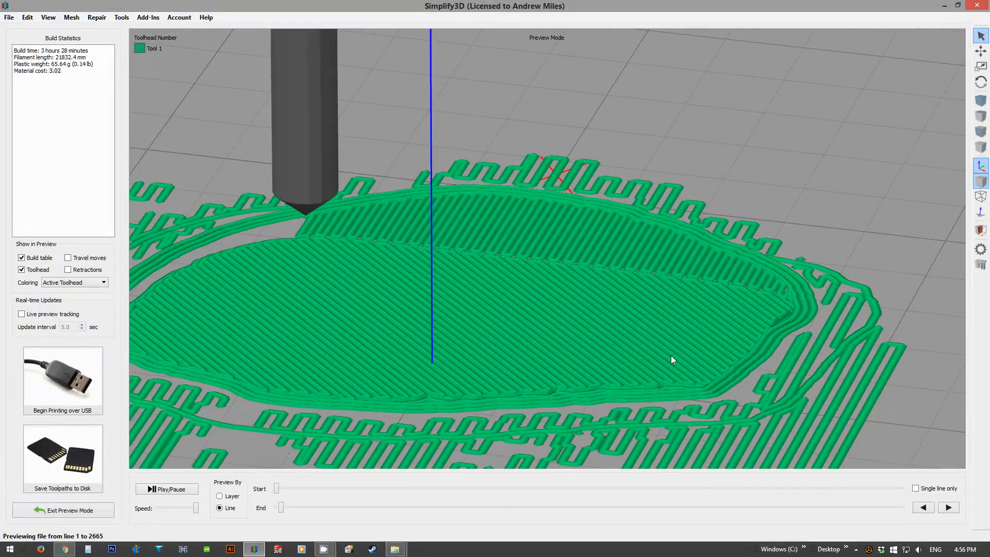
pyautogui.scroll(-2, 455, 239)
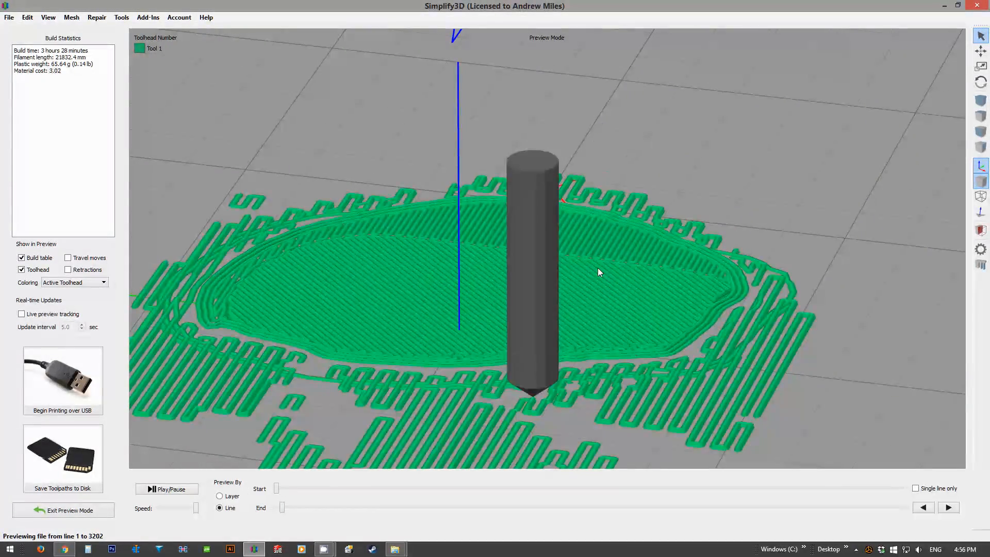
pyautogui.scroll(4, 593, 283)
pyautogui.scroll(-3, 400, 314)
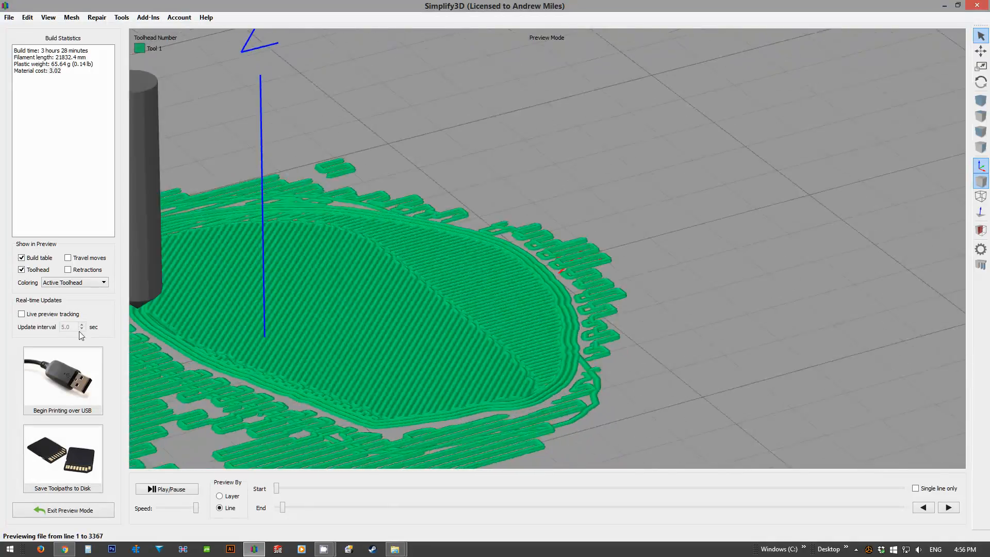
pyautogui.scroll(3, 511, 326)
pyautogui.moveTo(381, 295); pyautogui.dragTo(395, 277, button='middle')
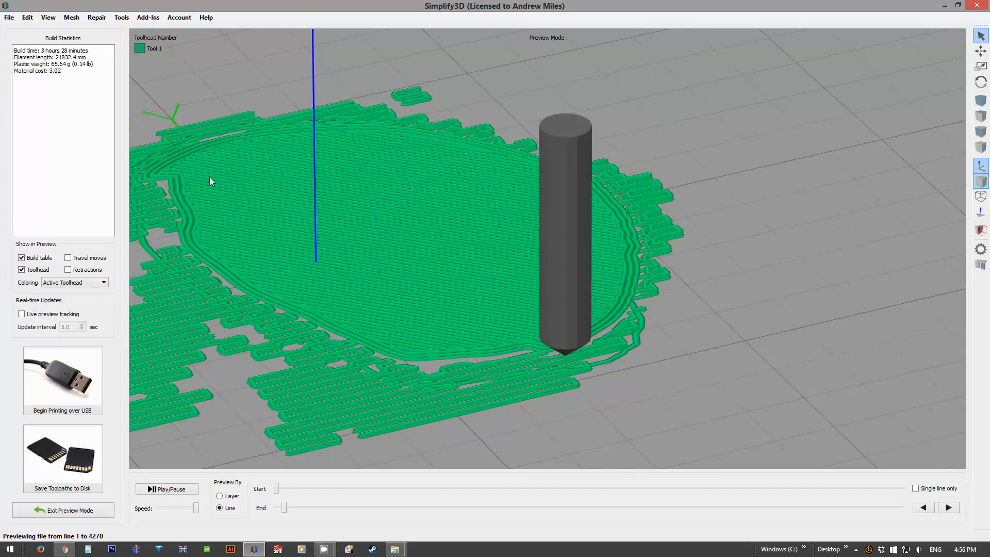
# Step: Inspect the simulated layers from below and above, including the start of the honeycomb infill
pyautogui.moveTo(591, 263); pyautogui.dragTo(505, 108)
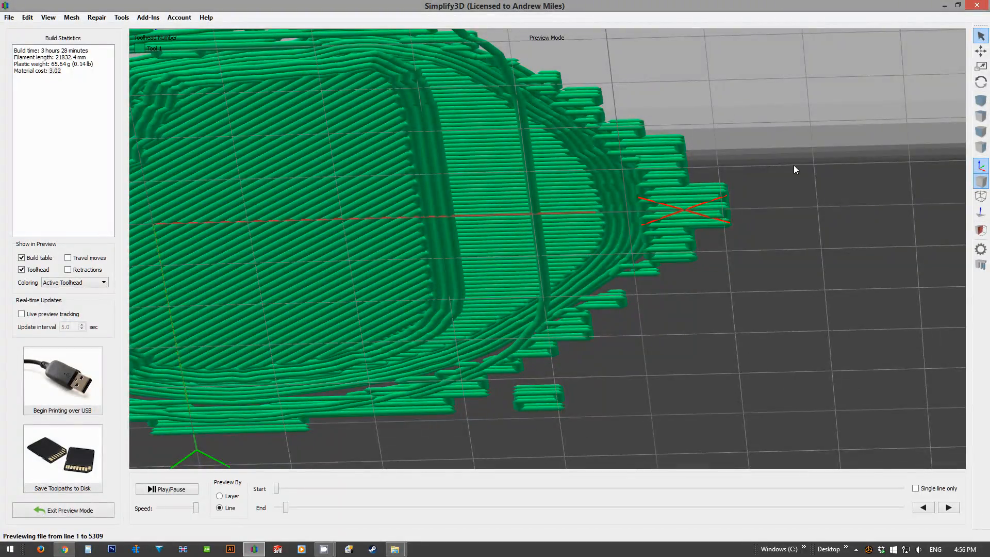
pyautogui.moveTo(457, 414)
pyautogui.mouseDown()
pyautogui.moveTo(455, 356)
pyautogui.moveTo(490, 423)
pyautogui.moveTo(435, 304)
pyautogui.moveTo(461, 453)
pyautogui.moveTo(453, 397)
pyautogui.mouseUp()
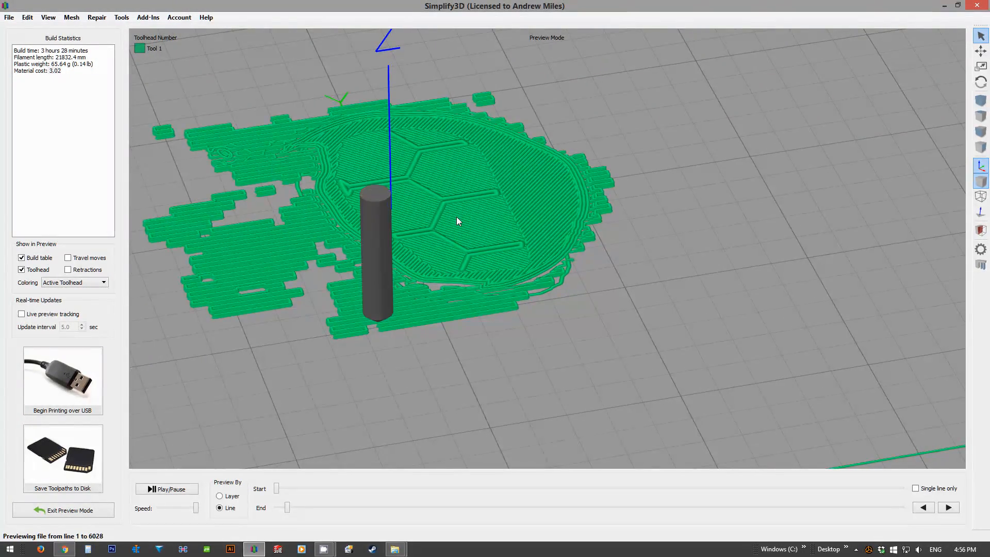
pyautogui.scroll(4, 454, 207)
pyautogui.moveTo(357, 80); pyautogui.dragTo(509, 200, button='right')
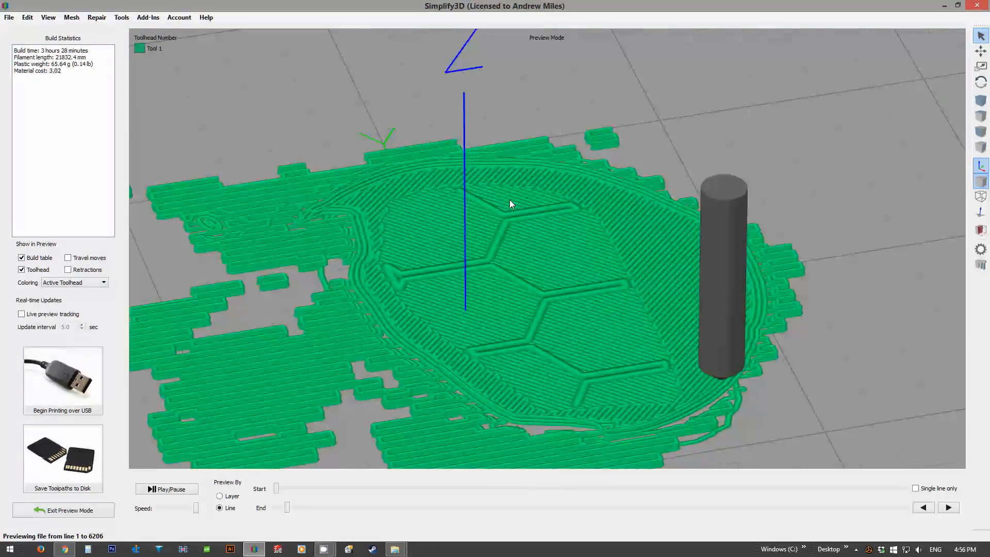
pyautogui.moveTo(318, 289); pyautogui.dragTo(342, 183, button='right')
pyautogui.moveTo(582, 278); pyautogui.dragTo(571, 323, button='right')
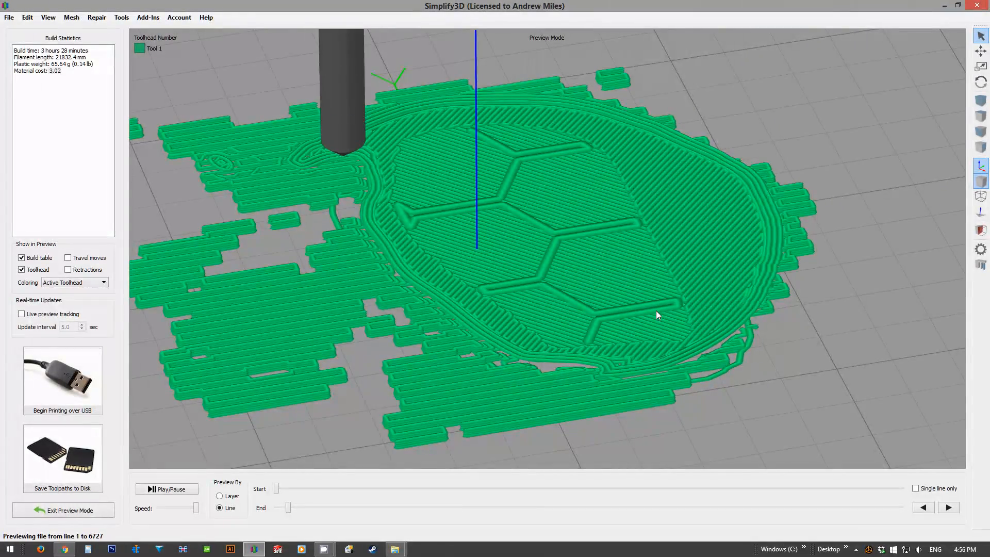
# Step: Rewind the simulation to the early layers and inspect the base outlines and supports close up and from a low angle
pyautogui.moveTo(288, 507)
pyautogui.mouseDown()
pyautogui.moveTo(419, 500)
pyautogui.moveTo(269, 504)
pyautogui.moveTo(279, 499)
pyautogui.mouseUp()
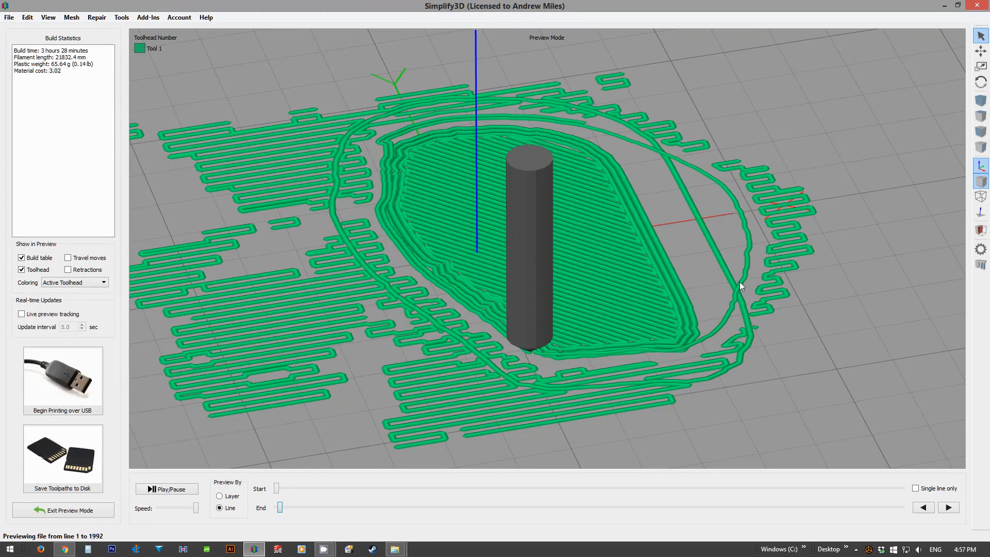
pyautogui.scroll(5, 739, 310)
pyautogui.moveTo(725, 295); pyautogui.dragTo(634, 291, button='middle')
pyautogui.moveTo(501, 295); pyautogui.dragTo(455, 5)
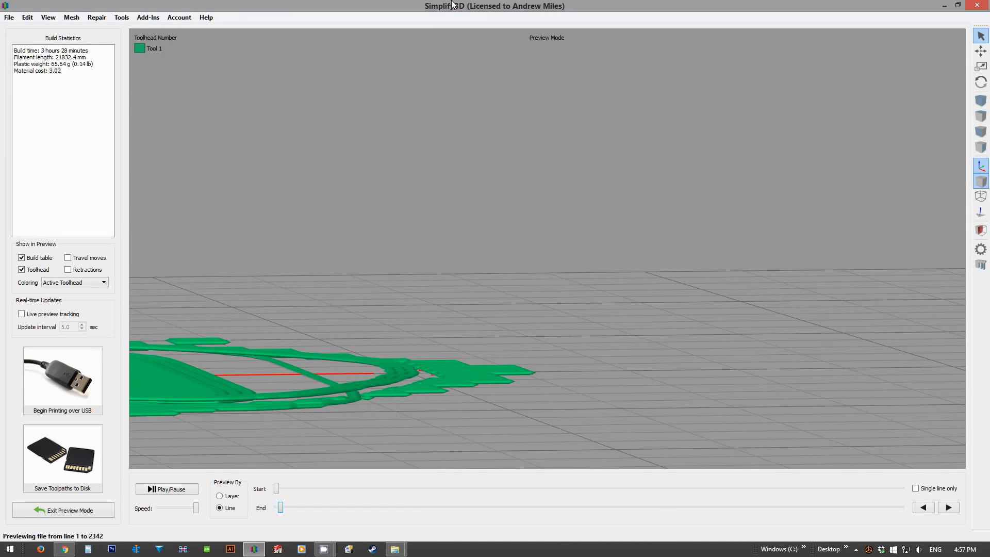
pyautogui.moveTo(457, 239); pyautogui.dragTo(401, 426)
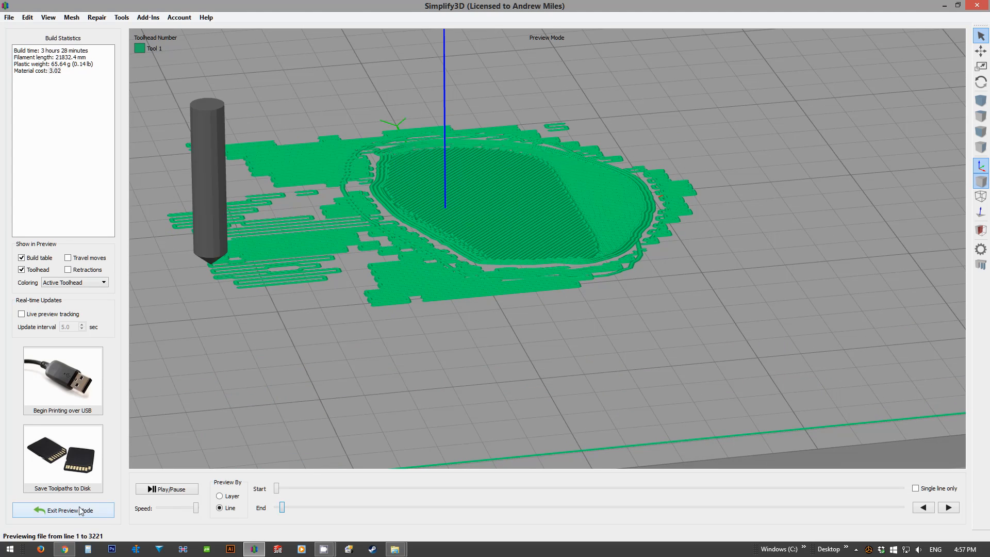
# Step: Leave the toolpath preview and open the FFF settings of Process1
pyautogui.click(100, 511)
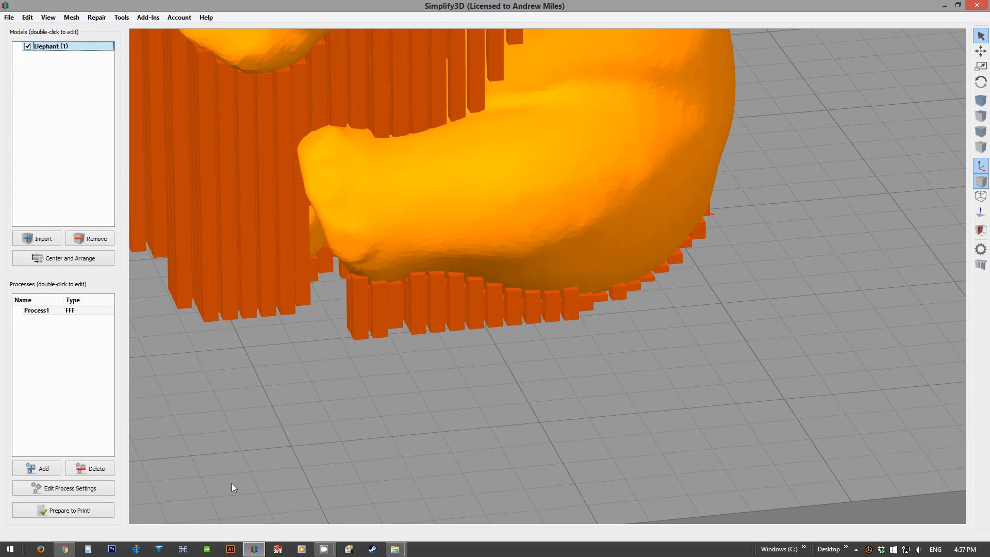
pyautogui.moveTo(406, 347); pyautogui.dragTo(445, 431)
pyautogui.scroll(-5, 440, 357)
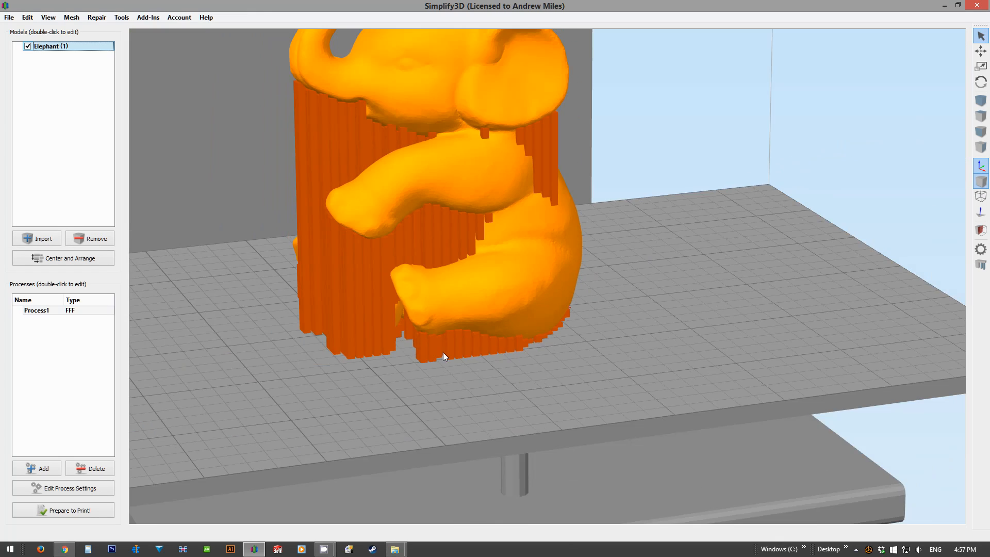
pyautogui.moveTo(443, 352); pyautogui.dragTo(487, 363, button='right')
pyautogui.doubleClick(60, 312)
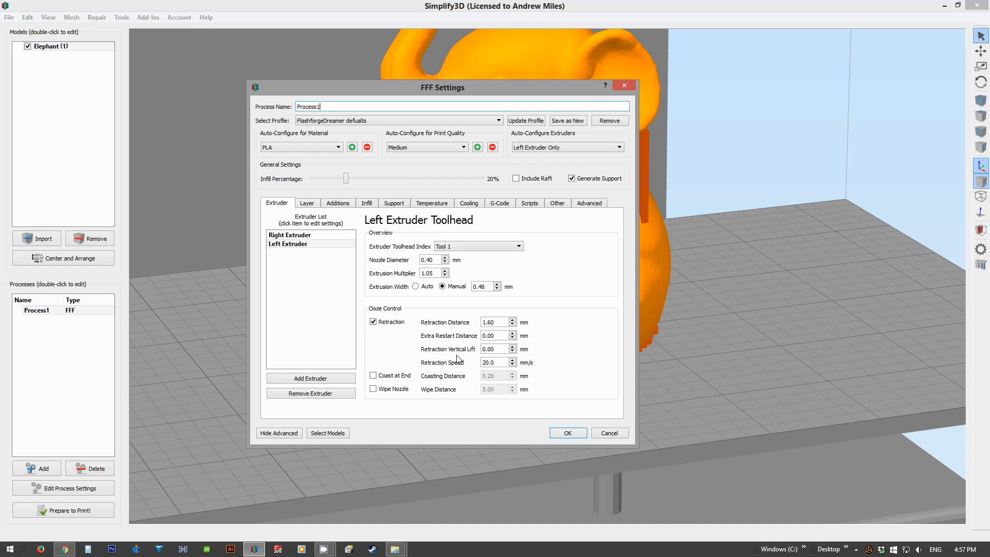
# Step: Set the skirt offset from part to 20 mm and accept the process settings
pyautogui.click(306, 203)
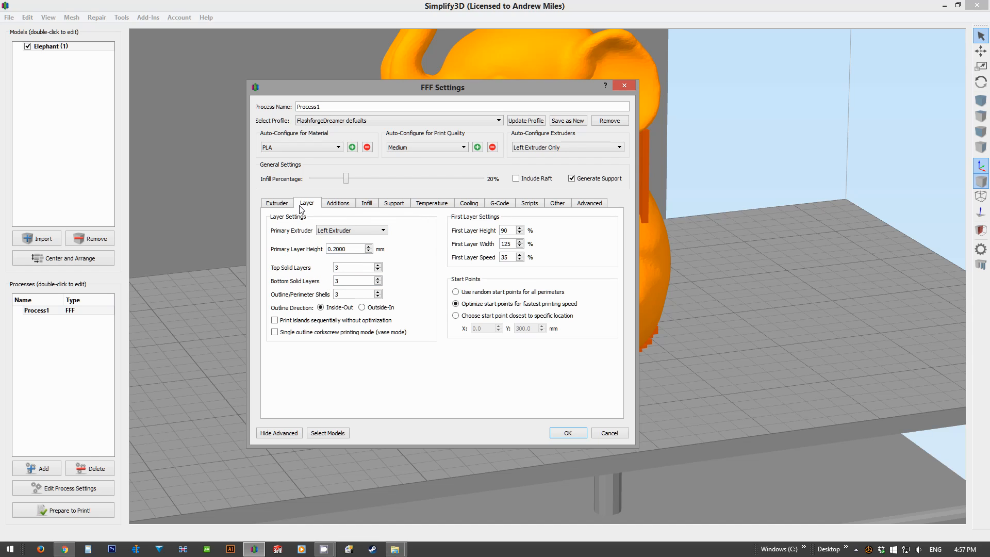
pyautogui.click(276, 206)
pyautogui.click(335, 205)
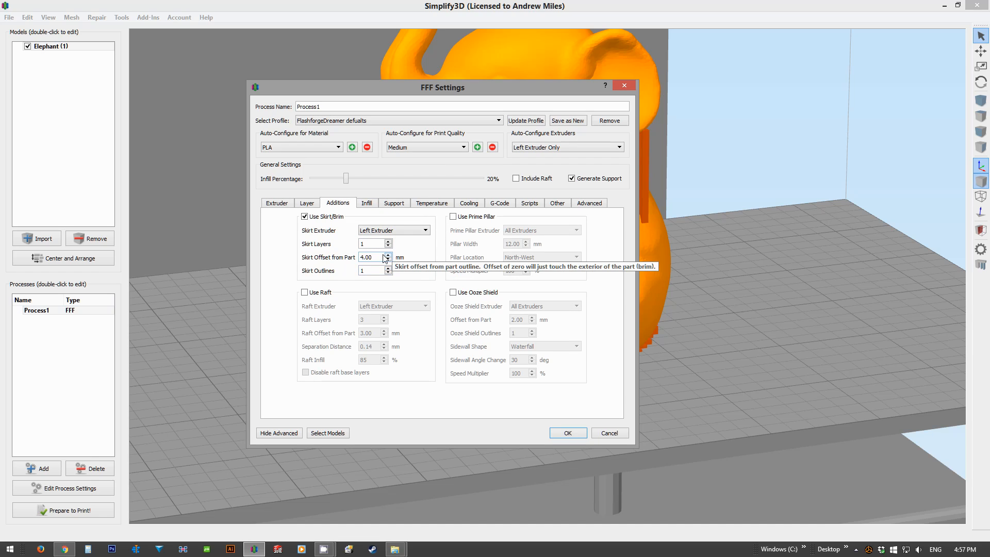
pyautogui.moveTo(378, 256); pyautogui.dragTo(349, 257)
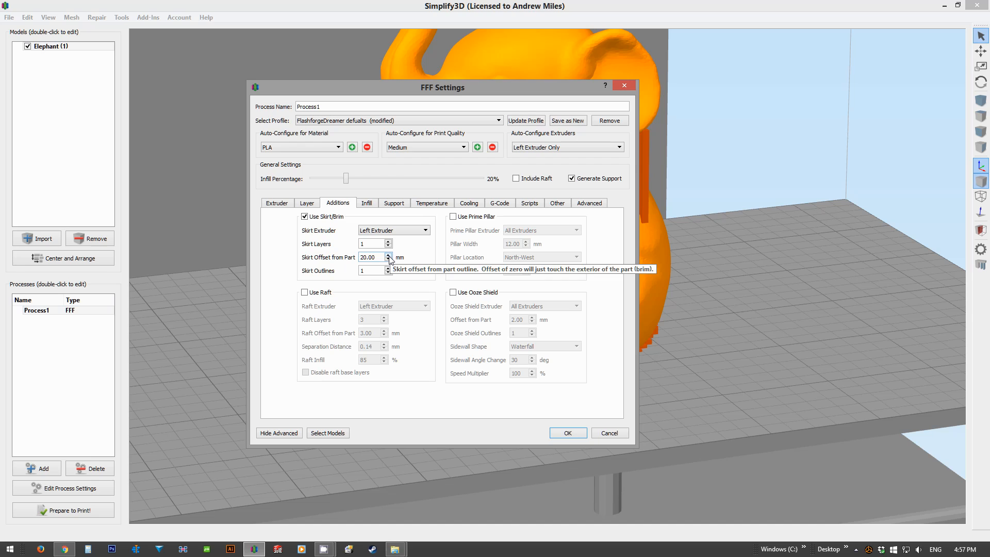
pyautogui.click(569, 432)
# Step: Slice the elephant again, inspect the skirt and base from the side and from below, and leave the preview
pyautogui.click(92, 511)
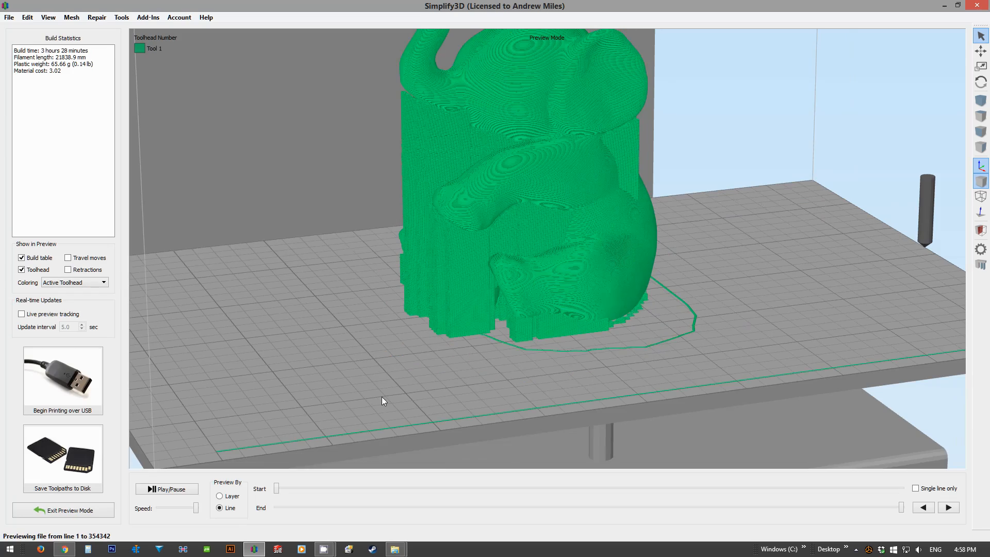
pyautogui.moveTo(409, 340); pyautogui.dragTo(624, 342)
pyautogui.scroll(4, 562, 335)
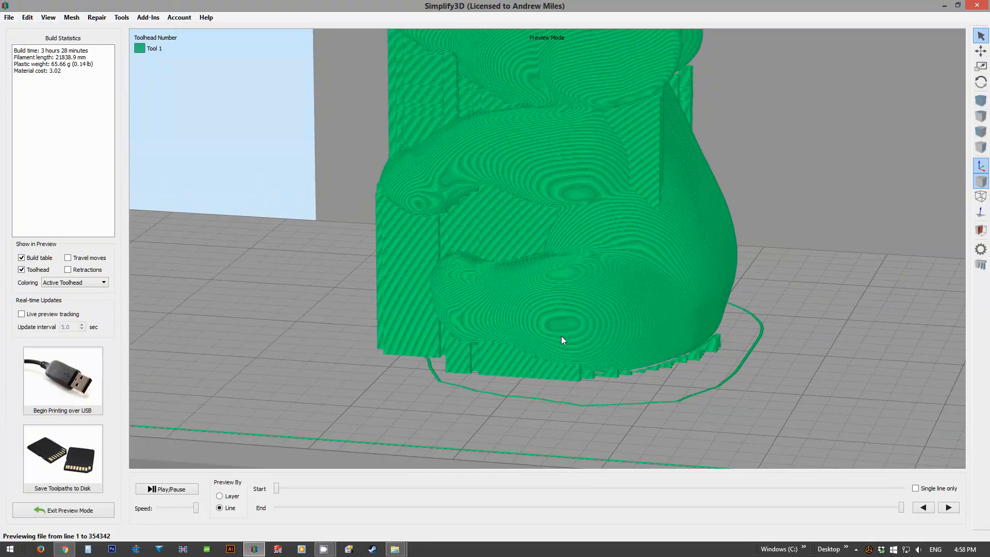
pyautogui.moveTo(524, 326); pyautogui.dragTo(571, 193)
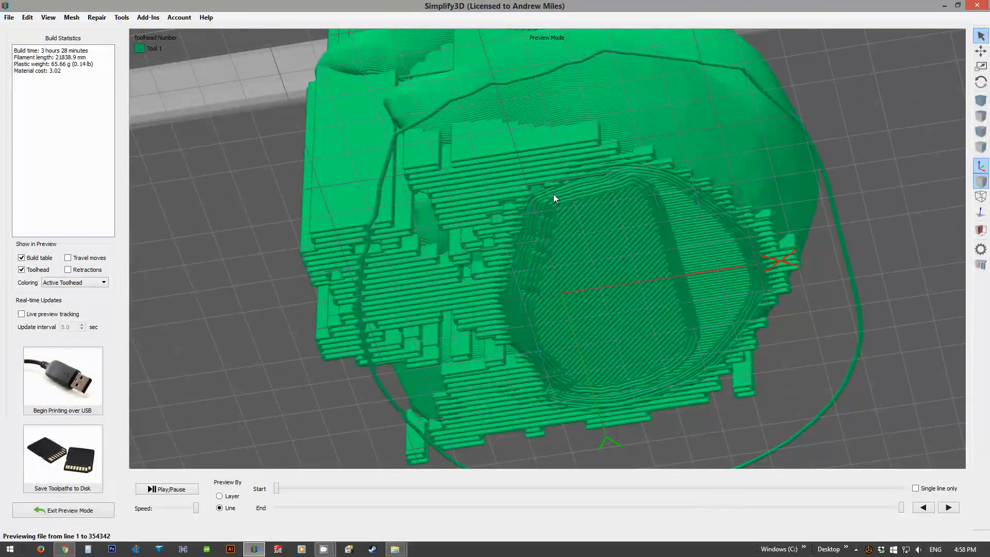
pyautogui.moveTo(577, 209); pyautogui.dragTo(509, 354)
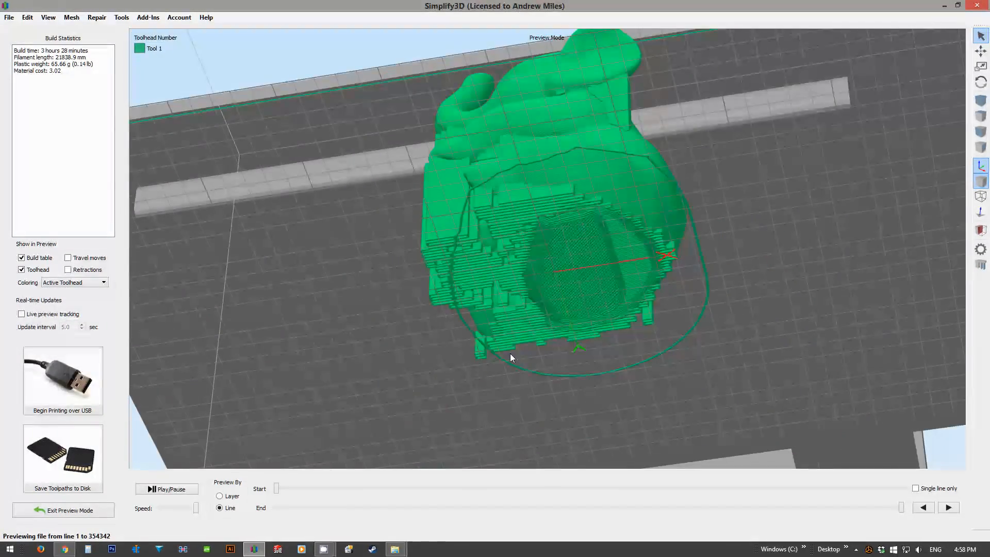
pyautogui.click(95, 511)
# Step: Analyse the elephant mesh for non-manifold edges and self-intersecting surfaces
pyautogui.moveTo(318, 281); pyautogui.dragTo(384, 294)
pyautogui.moveTo(270, 130); pyautogui.dragTo(391, 273)
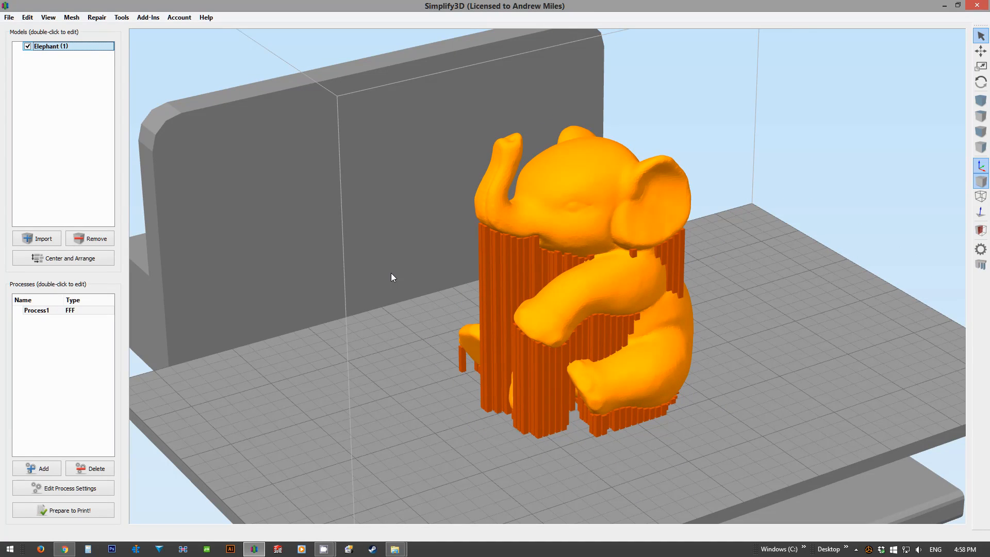
pyautogui.scroll(-2, 390, 273)
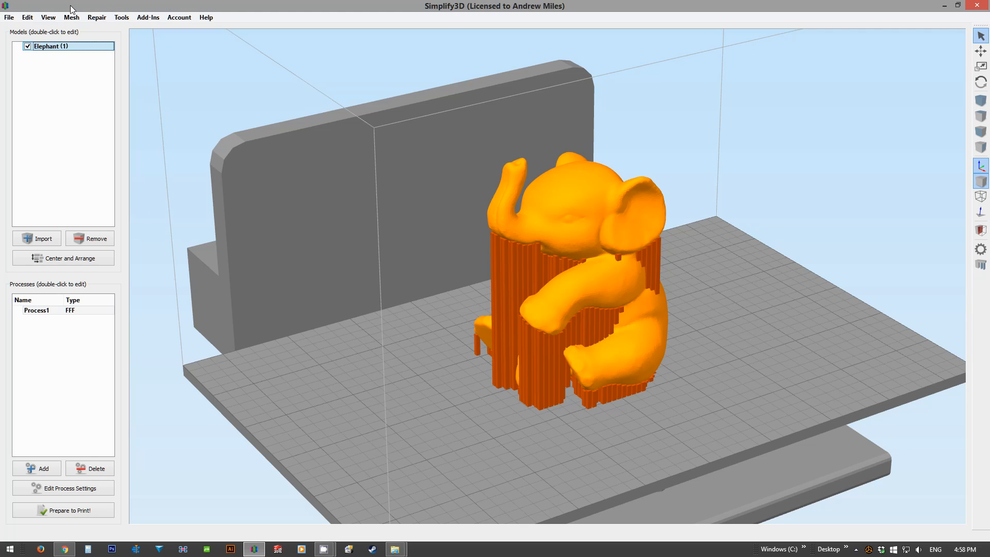
pyautogui.click(96, 18)
pyautogui.click(112, 28)
pyautogui.click(548, 280)
pyautogui.click(91, 19)
pyautogui.click(103, 41)
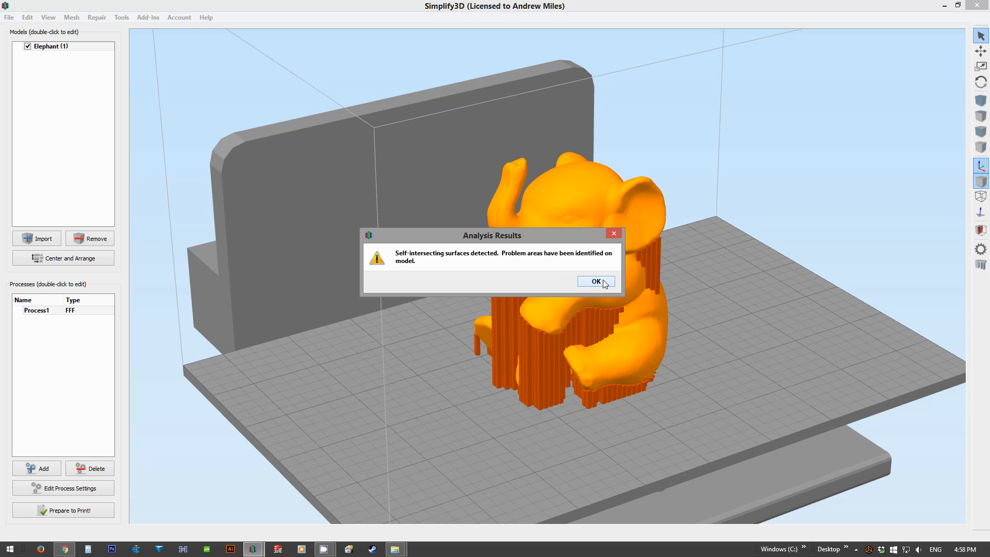
pyautogui.click(599, 282)
# Step: Repair the normals and the flipped triangles of the elephant mesh
pyautogui.click(101, 18)
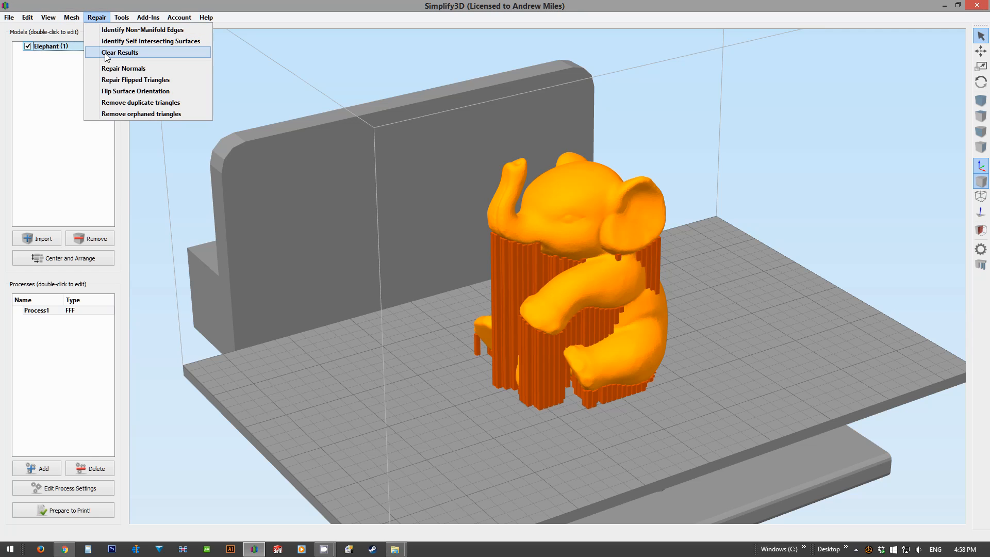
pyautogui.click(111, 70)
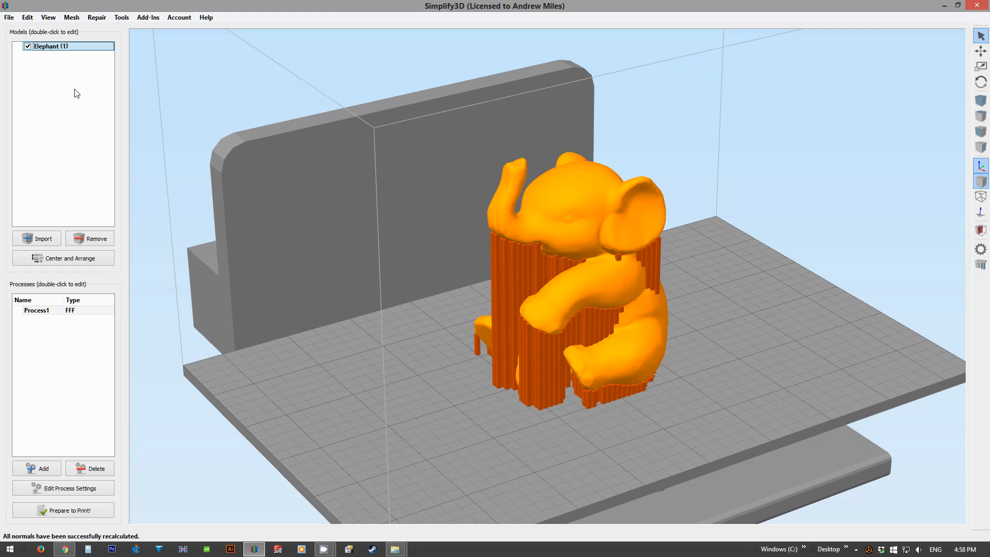
pyautogui.click(98, 17)
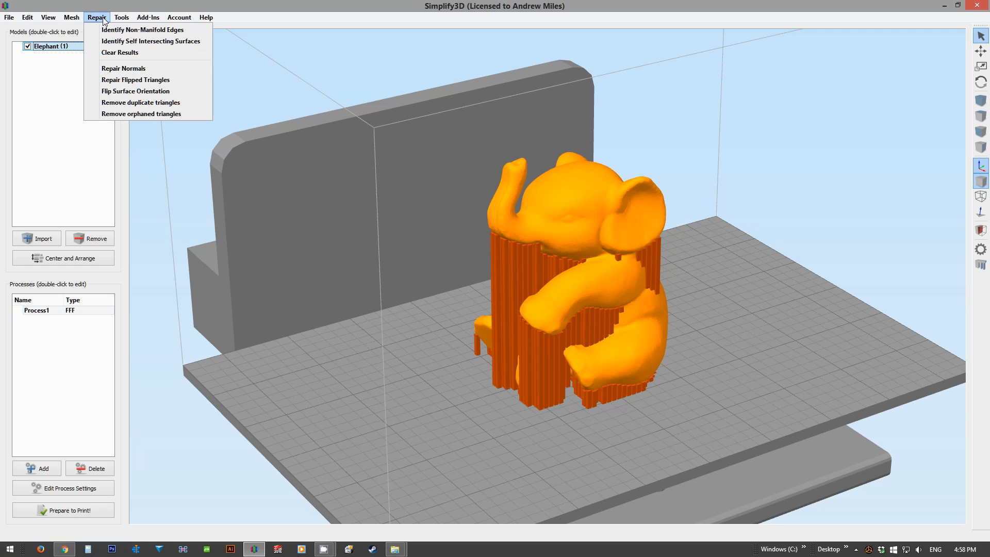
pyautogui.click(126, 81)
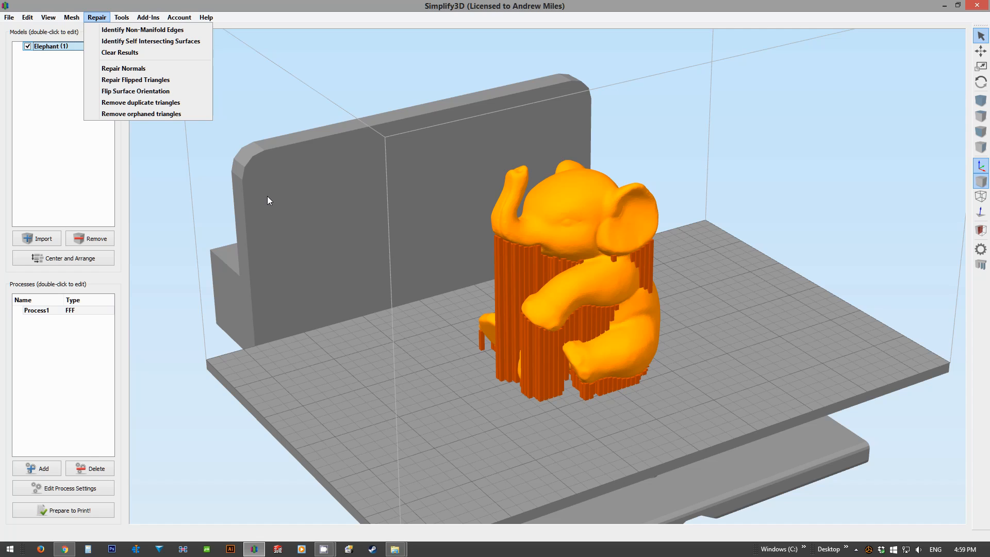
pyautogui.click(267, 196)
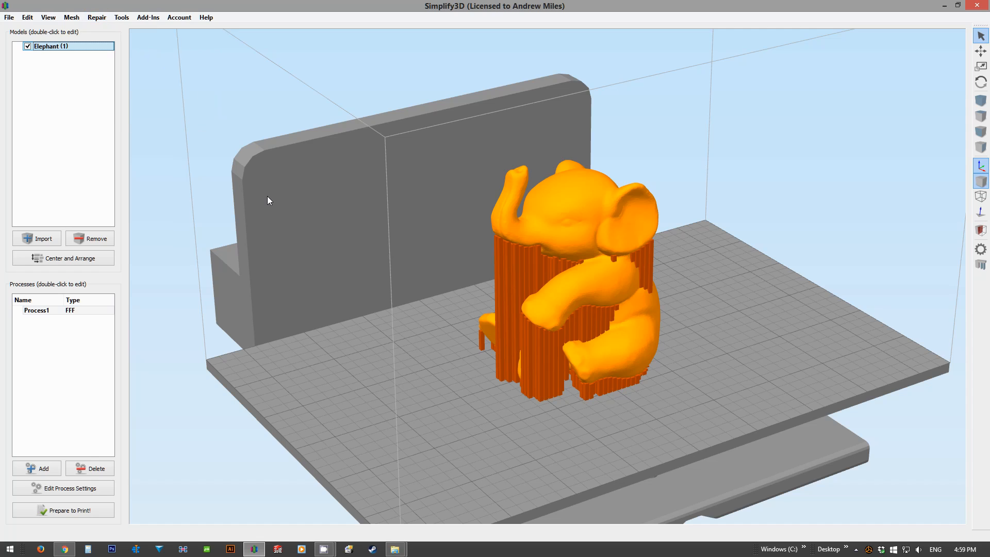
# Step: Remove duplicate triangles and orphaned triangles from the elephant mesh
pyautogui.click(96, 17)
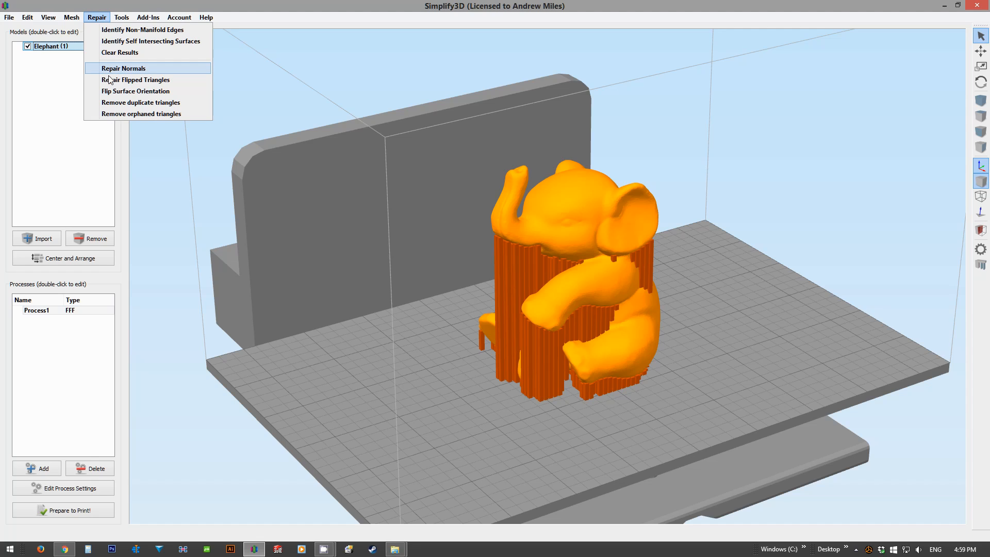
pyautogui.click(154, 102)
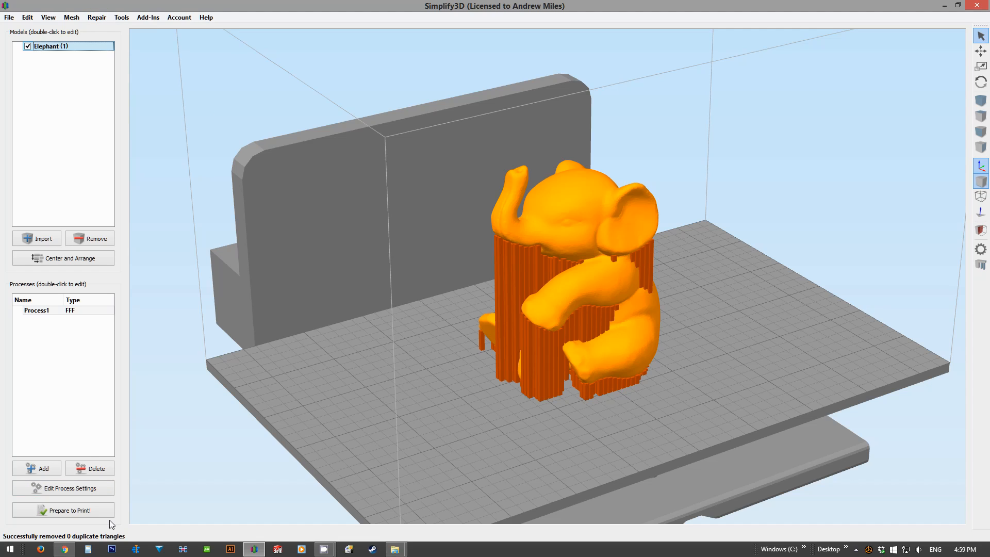
pyautogui.click(96, 17)
pyautogui.click(126, 115)
pyautogui.scroll(4, 460, 389)
pyautogui.moveTo(351, 296); pyautogui.dragTo(349, 266, button='middle')
pyautogui.moveTo(349, 265); pyautogui.dragTo(287, 261)
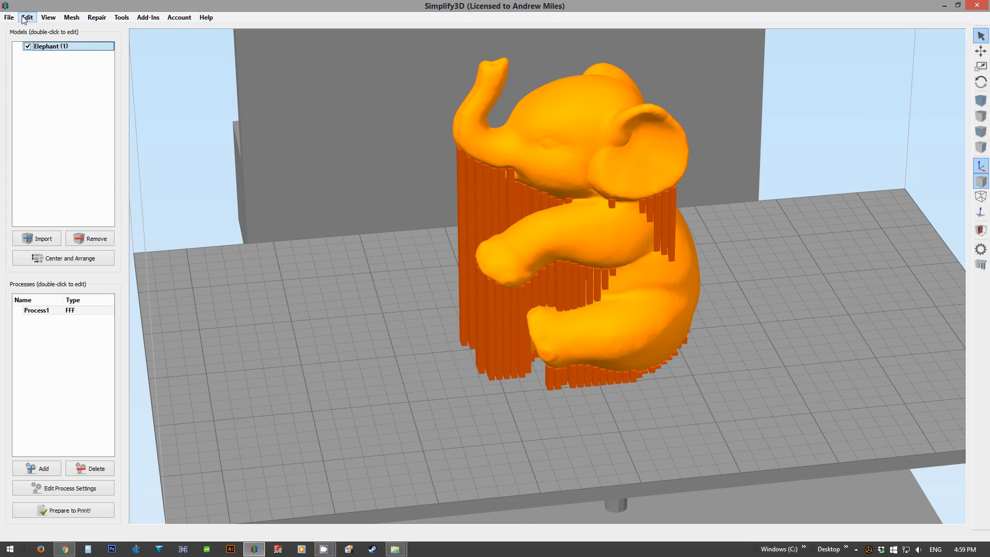
pyautogui.click(10, 17)
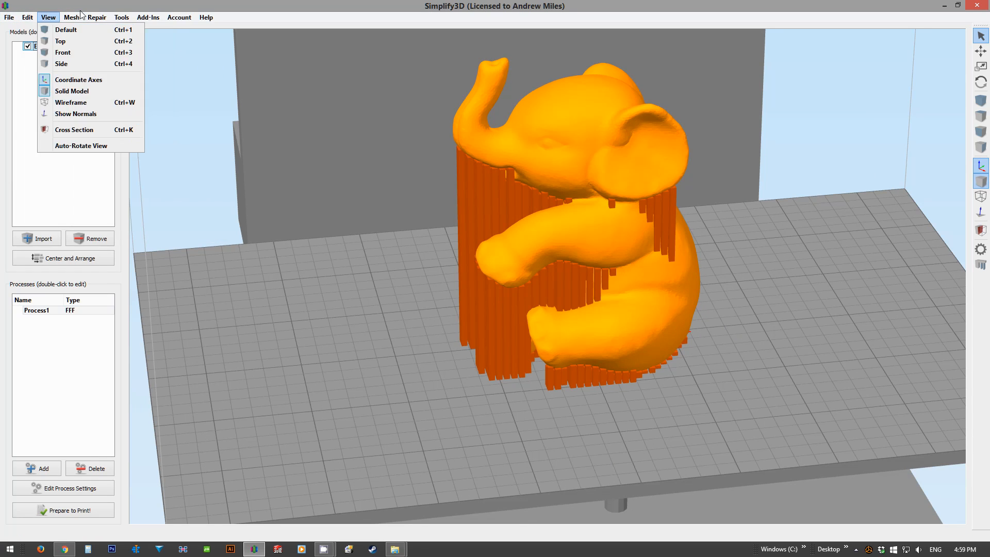
pyautogui.click(267, 323)
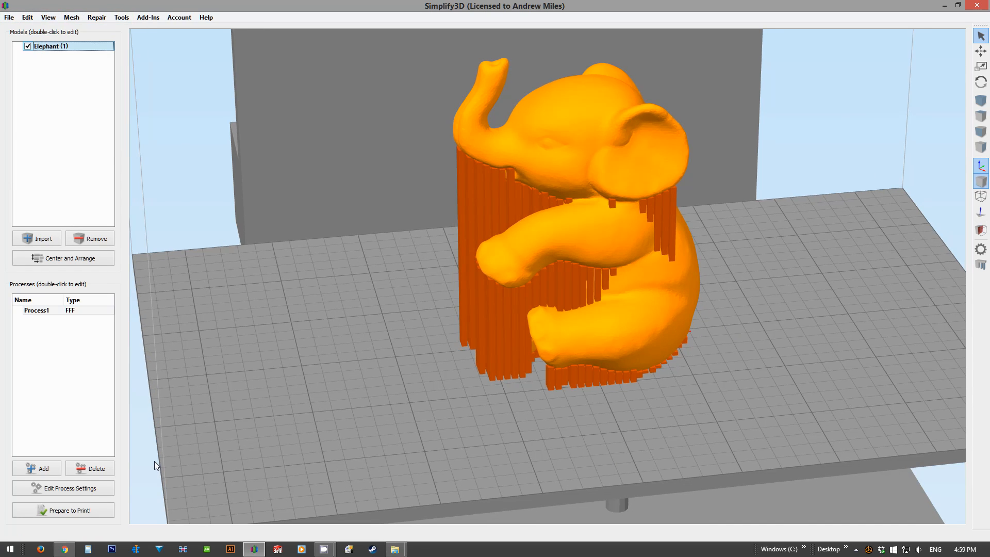
# Step: Prepare the elephant for printing and review the build statistics and the sliced toolpath from several angles
pyautogui.click(72, 509)
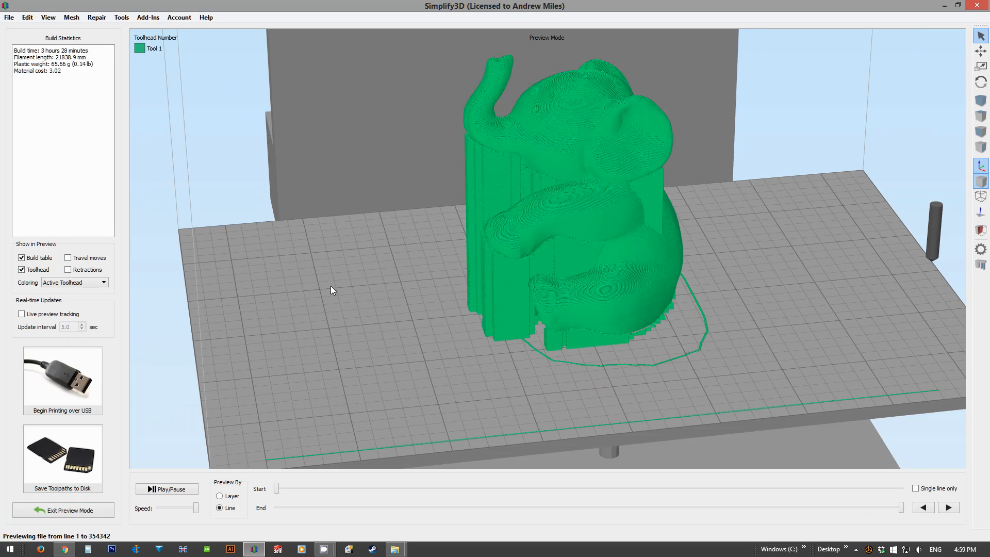
pyautogui.moveTo(14, 50); pyautogui.dragTo(91, 49)
pyautogui.click(43, 51)
pyautogui.moveTo(327, 285); pyautogui.dragTo(290, 259)
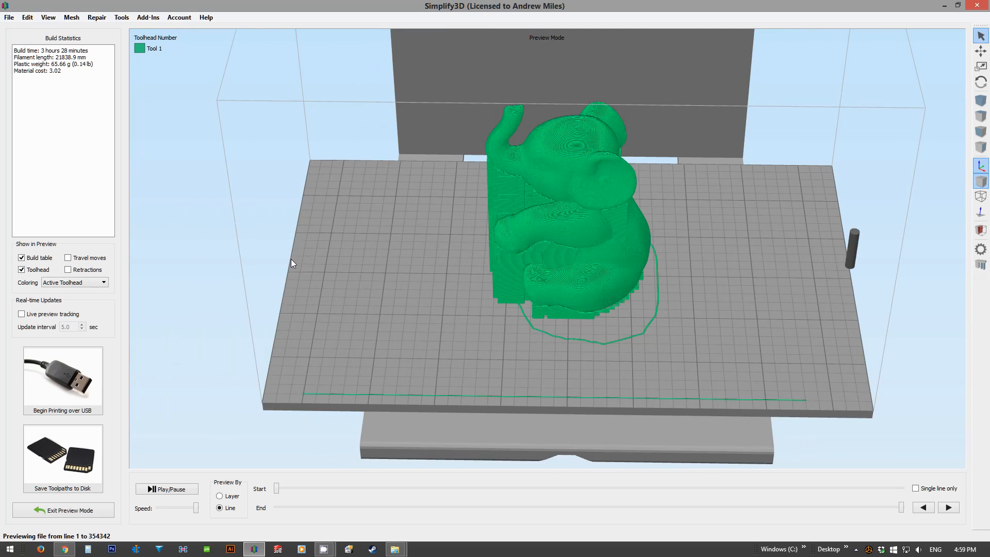
pyautogui.scroll(5, 410, 252)
pyautogui.moveTo(363, 268); pyautogui.dragTo(429, 460)
pyautogui.moveTo(380, 344); pyautogui.dragTo(464, 385)
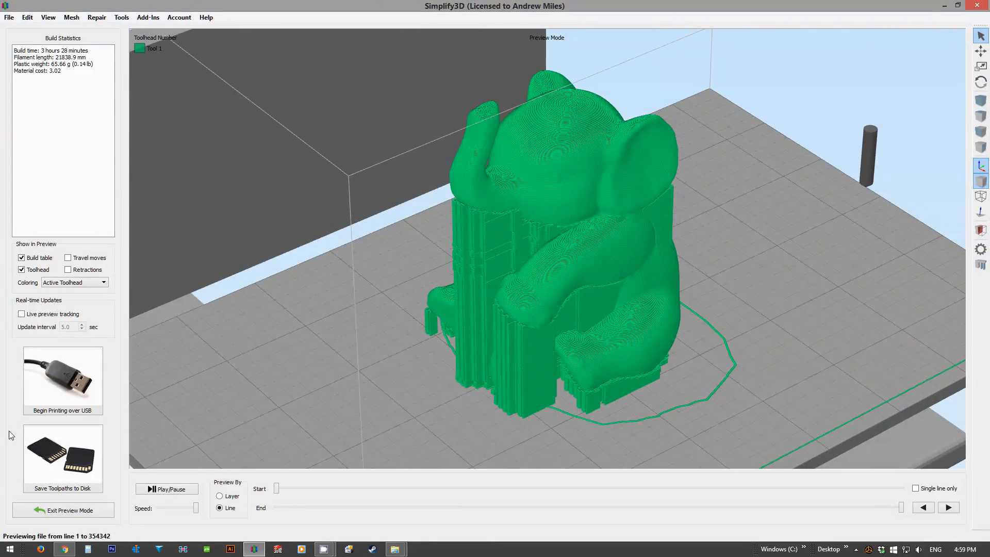
# Step: Save the toolpaths to Removable Disk (J:) as a G-code file named Elephant
pyautogui.click(72, 464)
pyautogui.click(118, 236)
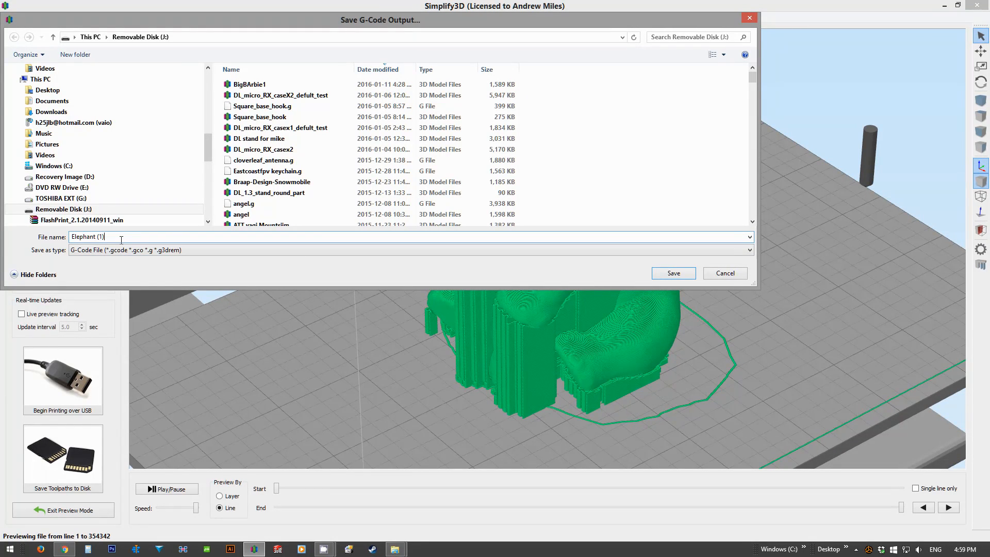
pyautogui.press('BackSpace')
pyautogui.press('BackSpace')
pyautogui.click(672, 273)
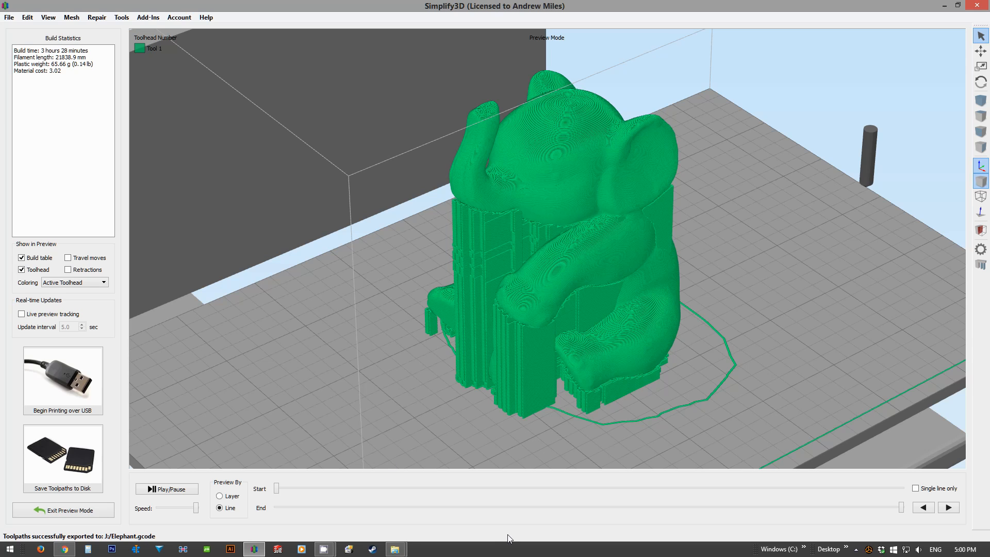
# Step: Minimize Simplify3D and return to the Sitting Elephant files page on Thingiverse in the browser
pyautogui.click(944, 8)
pyautogui.rightClick(153, 261)
pyautogui.click(151, 181)
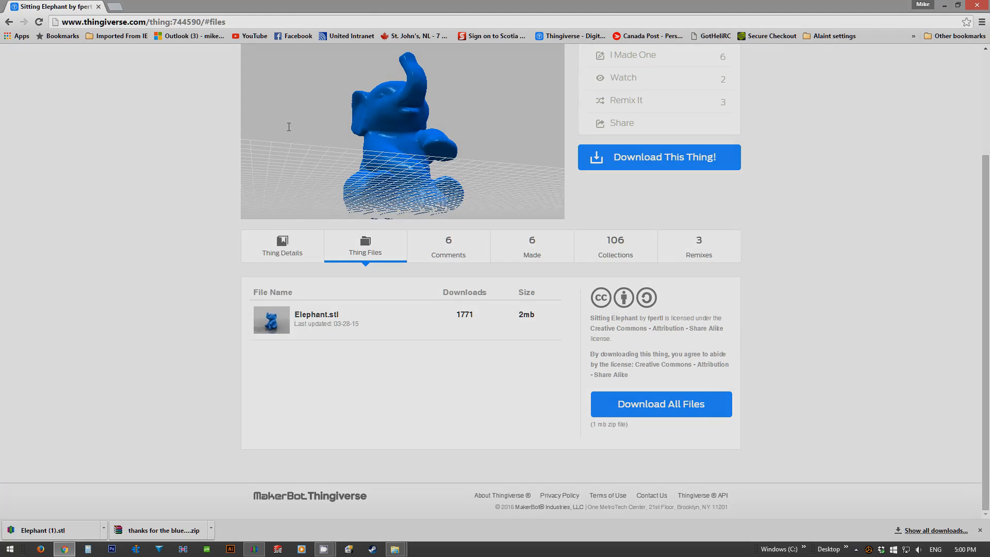